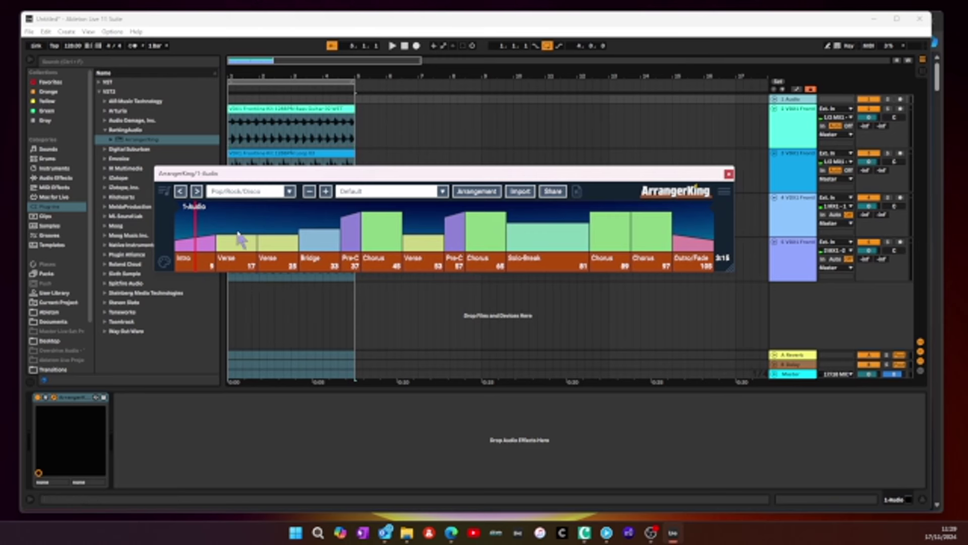
# Step: Hide the browser to widen the arrangement and return the playhead to 1.1.1
pyautogui.click(28, 57)
pyautogui.moveTo(444, 175); pyautogui.dragTo(459, 161)
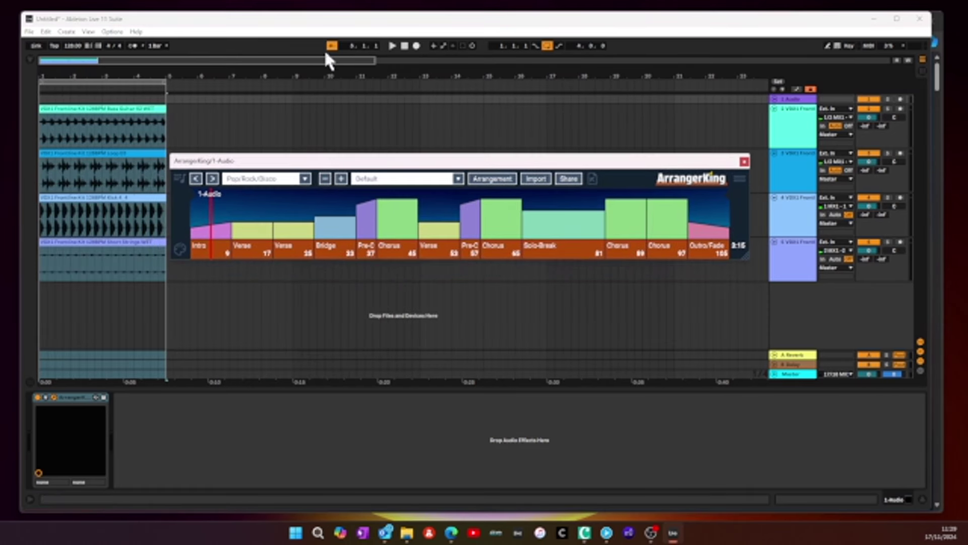
pyautogui.click(404, 46)
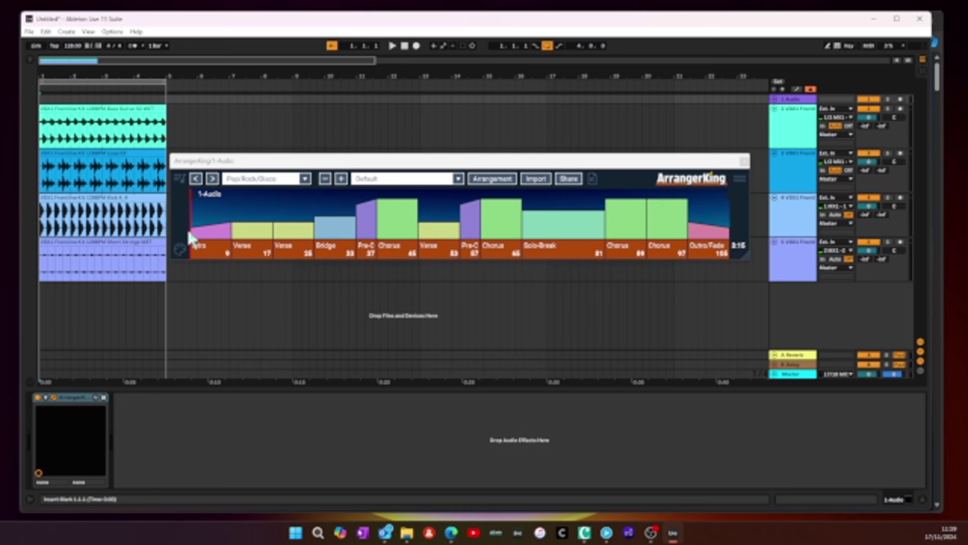
# Step: Play the four-bar loop from the start to follow the ArrangerKing playhead through the Intro, and stop playback
pyautogui.click(391, 45)
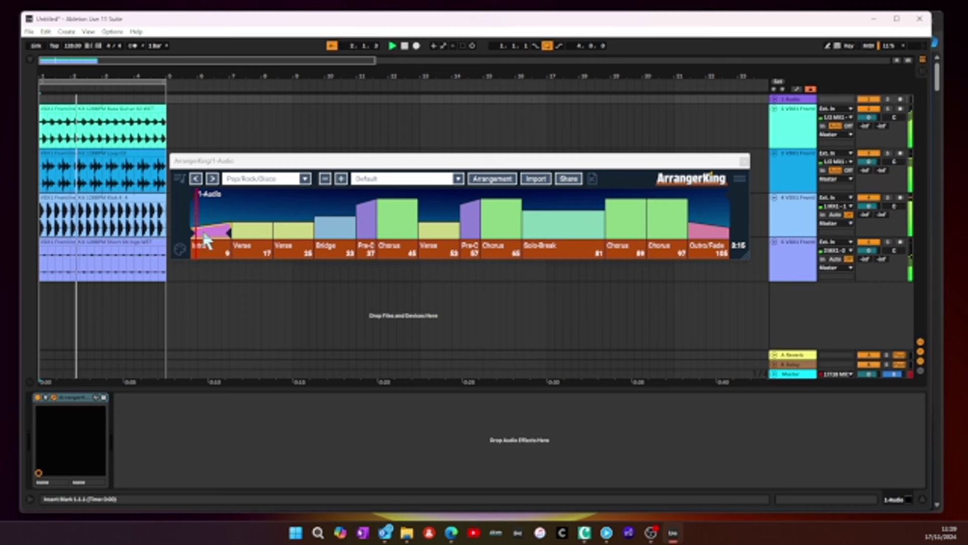
pyautogui.moveTo(218, 250)
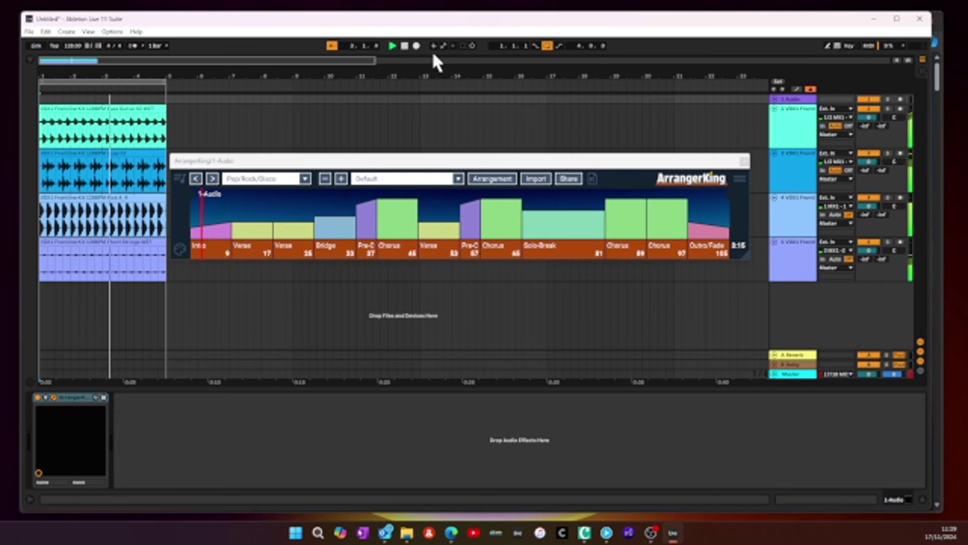
pyautogui.click(405, 47)
# Step: Extend the four audio clips together so that all of them run to bar 107
pyautogui.moveTo(424, 165); pyautogui.dragTo(426, 367)
pyautogui.moveTo(350, 70); pyautogui.dragTo(350, 58)
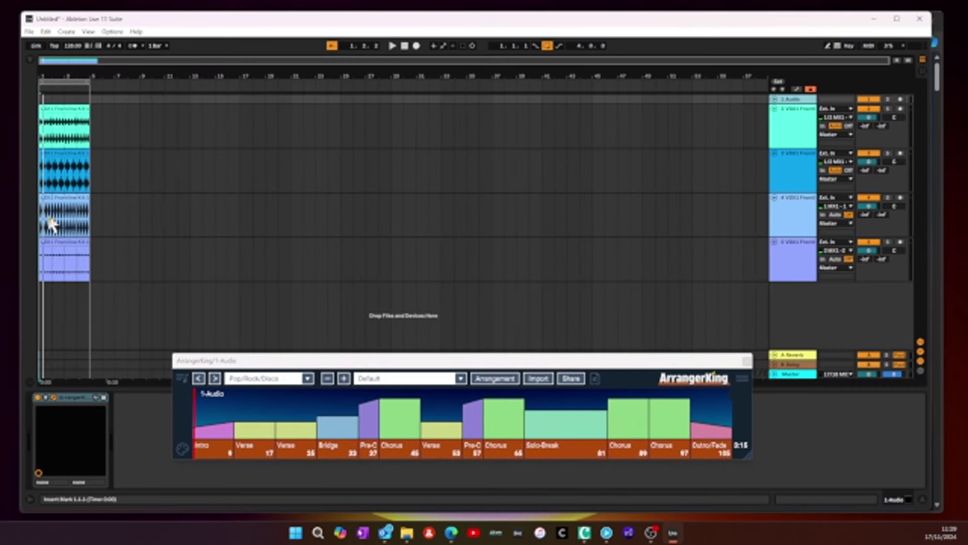
pyautogui.click(71, 245)
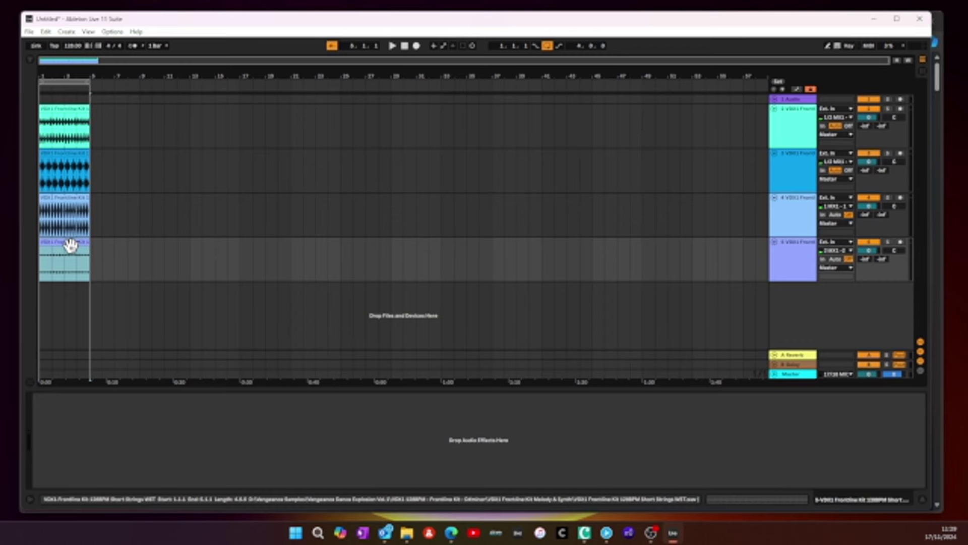
pyautogui.hotkey('ctrl', 'a')
pyautogui.moveTo(85, 106); pyautogui.dragTo(769, 119)
pyautogui.moveTo(665, 79); pyautogui.dragTo(734, 77)
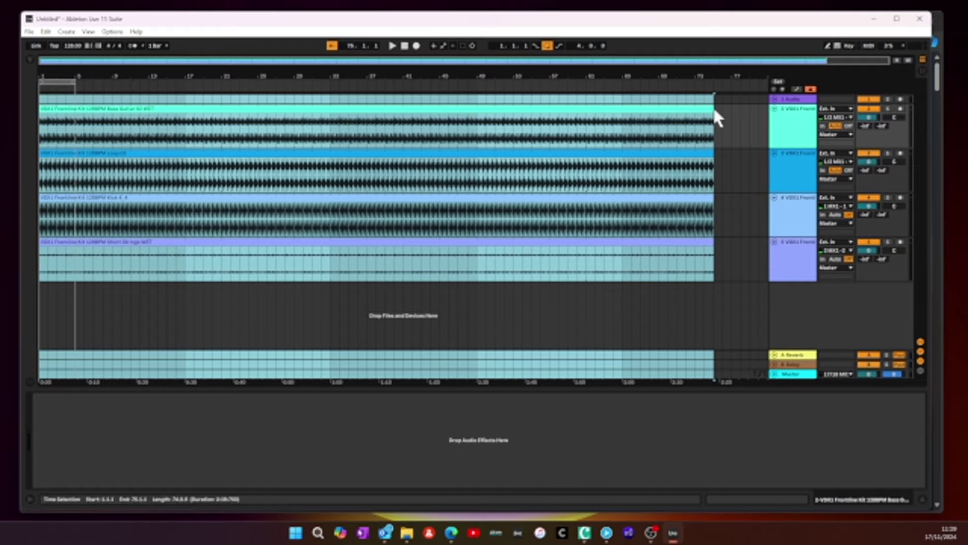
pyautogui.moveTo(715, 114); pyautogui.dragTo(906, 126)
pyautogui.moveTo(564, 80); pyautogui.dragTo(564, 50)
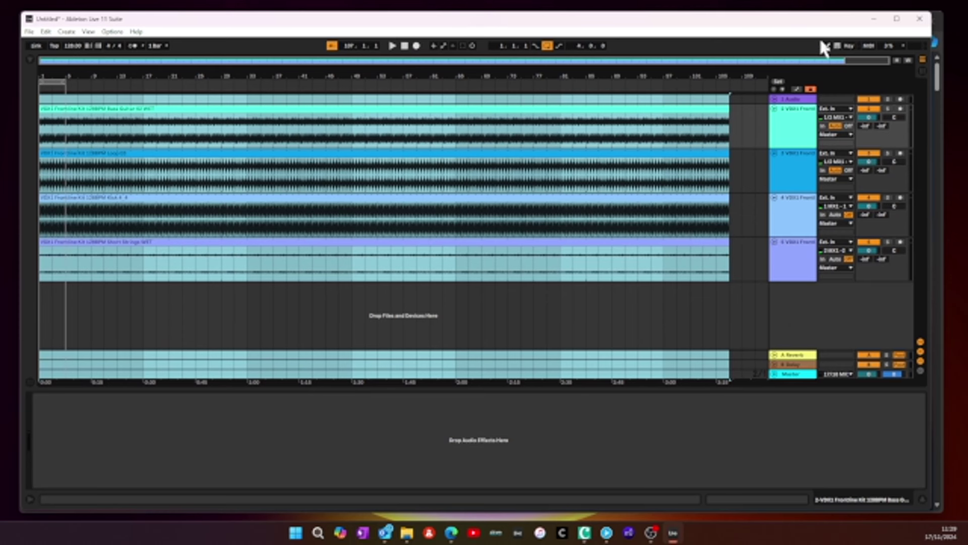
# Step: Play the extended arrangement with ArrangerKing open, jumping to the first Chorus and to the Solo-Break to follow its playhead
pyautogui.click(794, 100)
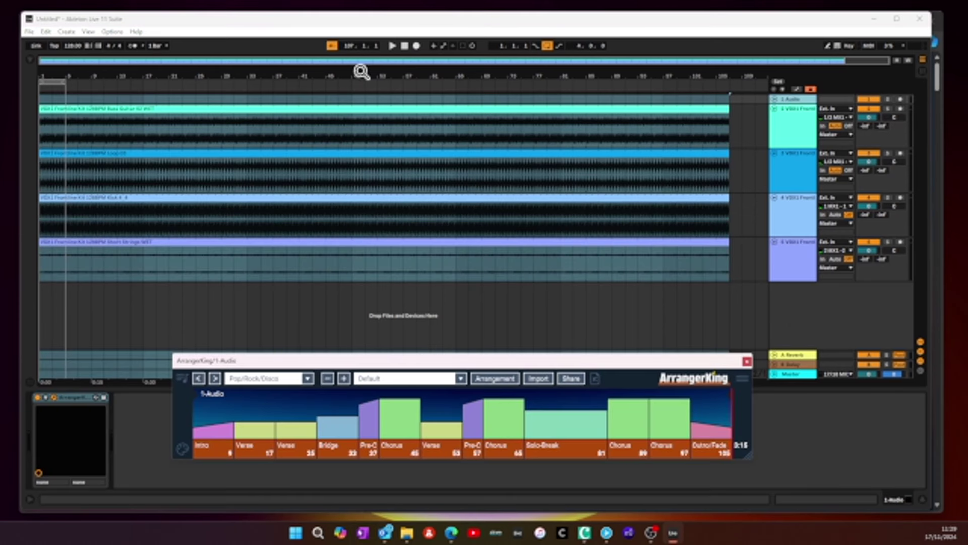
pyautogui.click(392, 45)
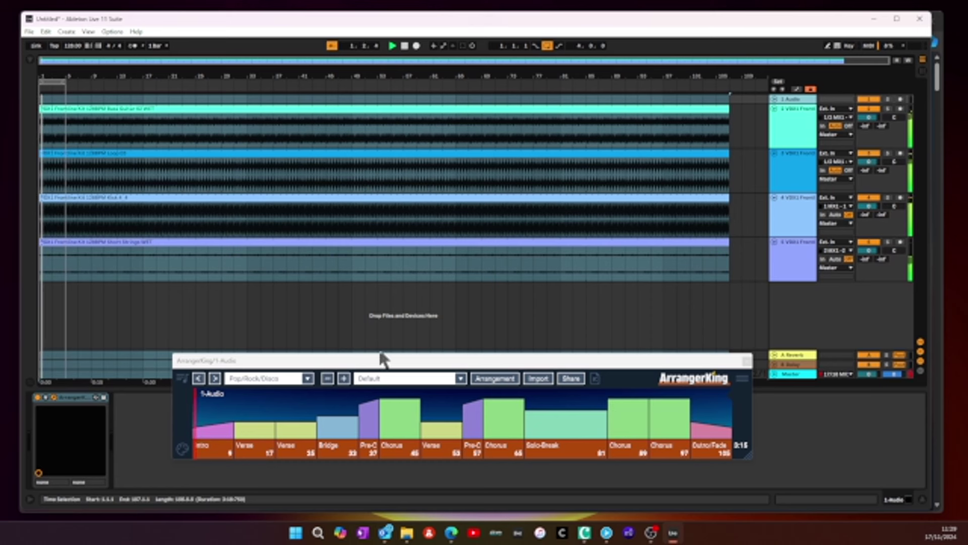
pyautogui.moveTo(382, 361); pyautogui.dragTo(372, 270)
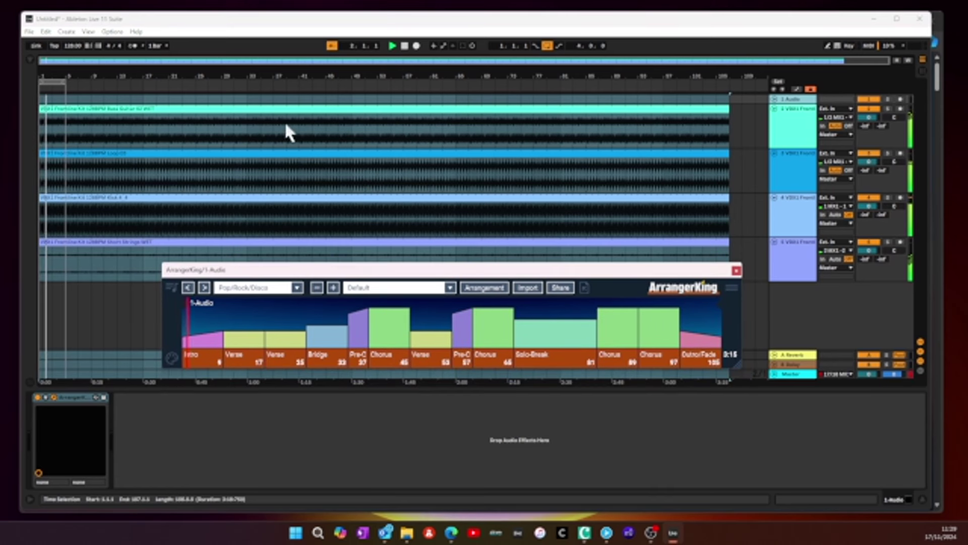
pyautogui.click(284, 82)
pyautogui.click(284, 82)
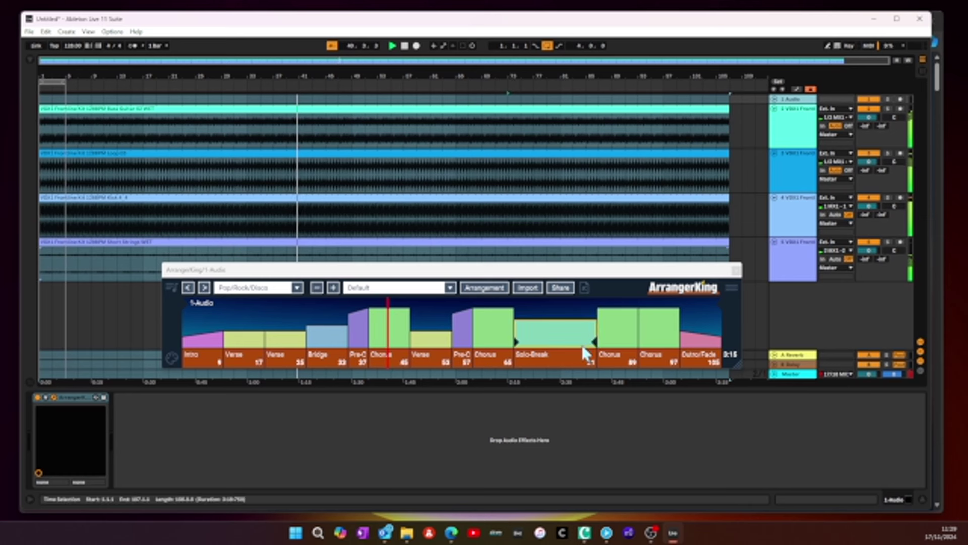
pyautogui.click(508, 84)
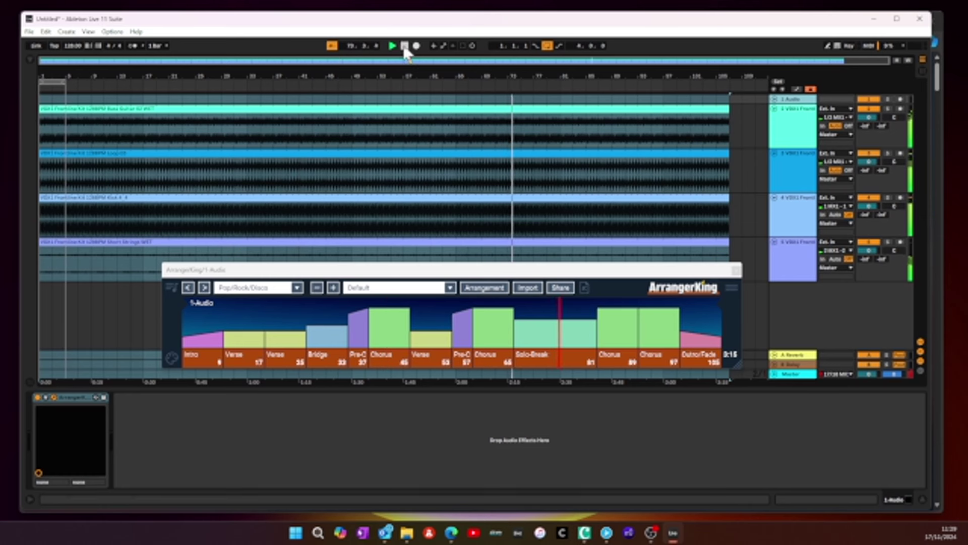
# Step: Turn off Color Coded Buildings in the ArrangerKing settings
pyautogui.moveTo(570, 289); pyautogui.dragTo(542, 254)
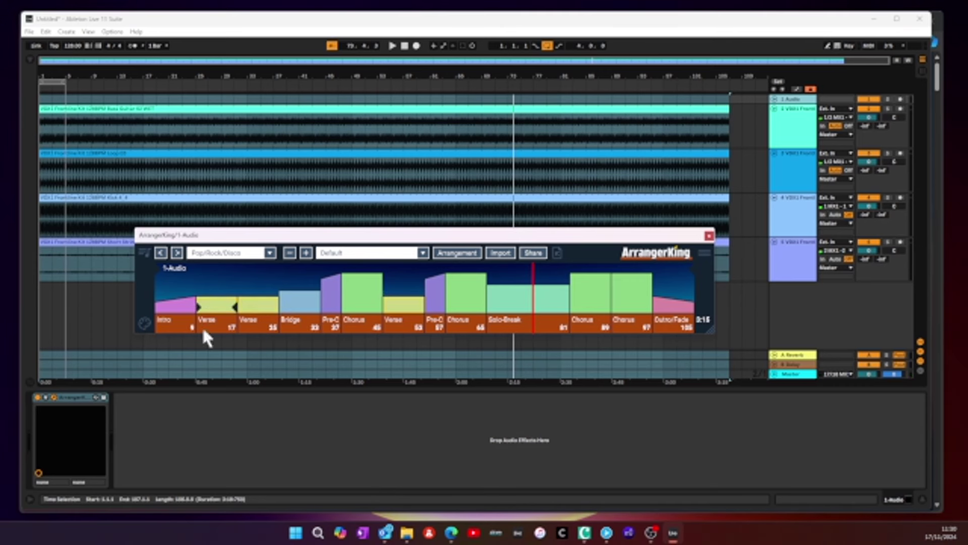
pyautogui.click(703, 252)
pyautogui.click(703, 252)
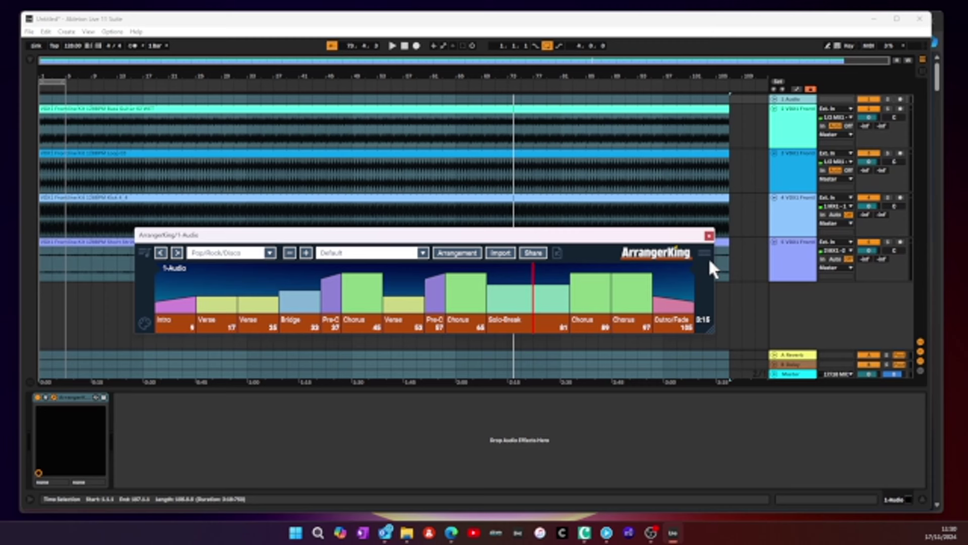
pyautogui.click(668, 258)
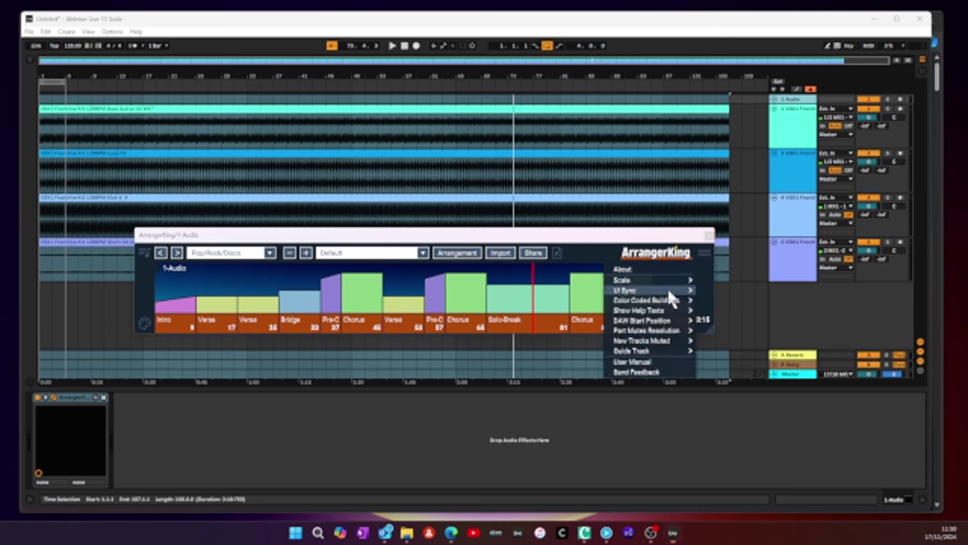
pyautogui.moveTo(674, 302)
pyautogui.click(708, 300)
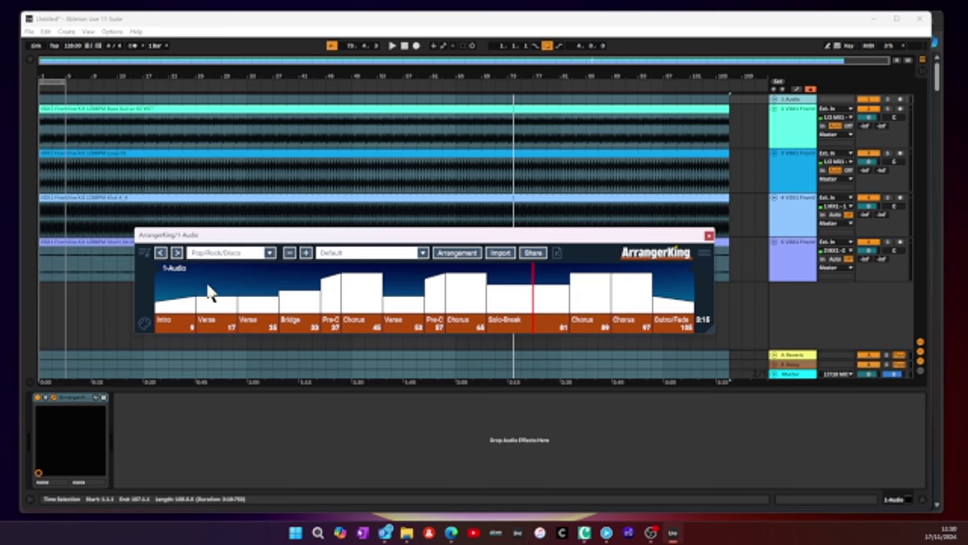
# Step: Turn Color Coded Buildings back on in the ArrangerKing settings
pyautogui.click(667, 262)
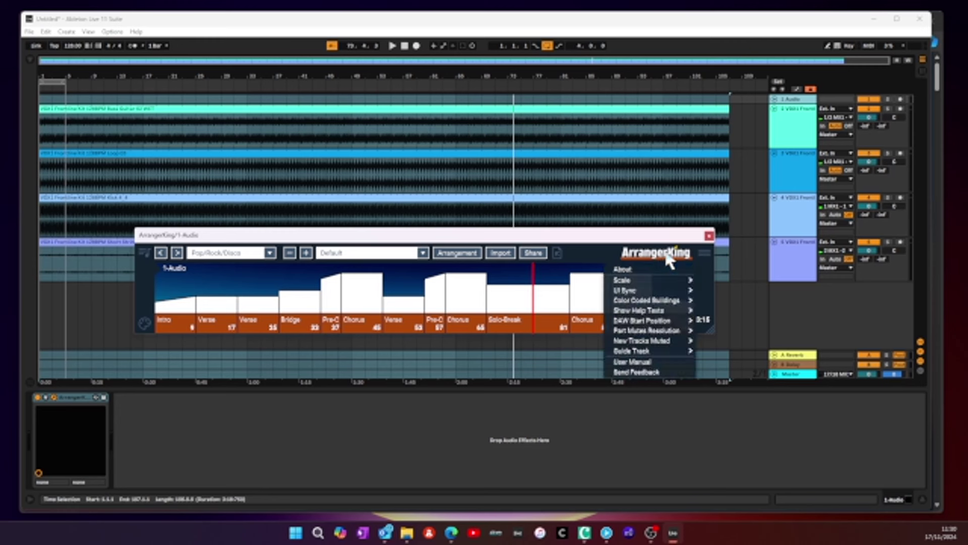
pyautogui.moveTo(669, 303)
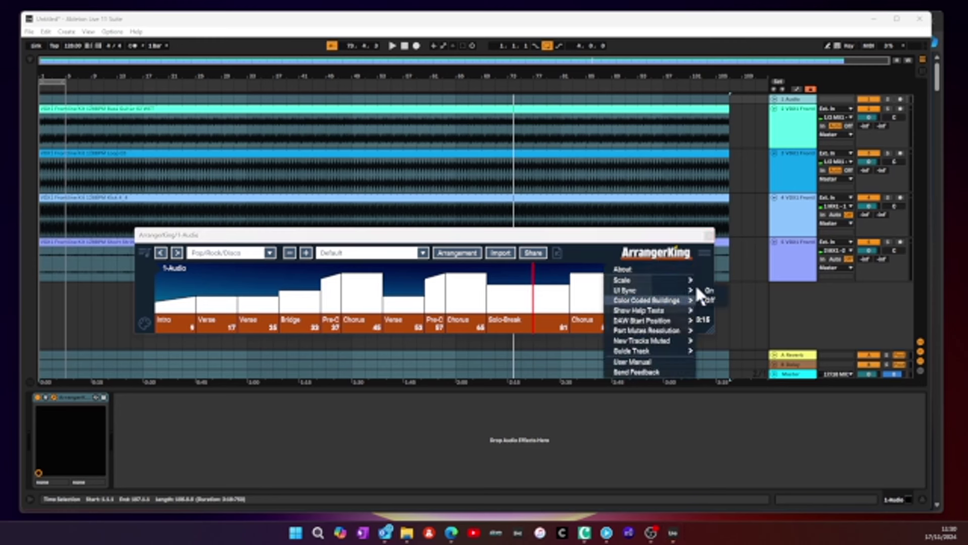
pyautogui.click(709, 292)
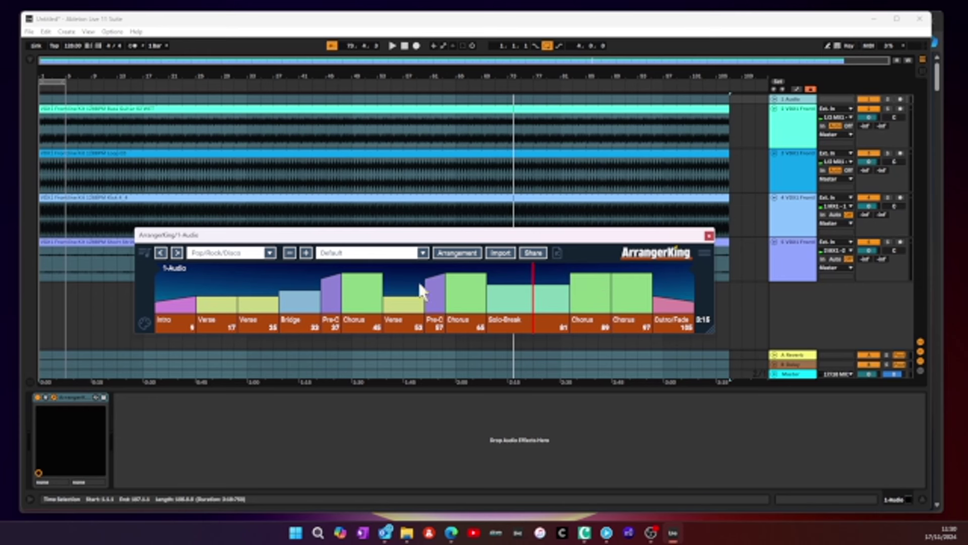
pyautogui.click(668, 255)
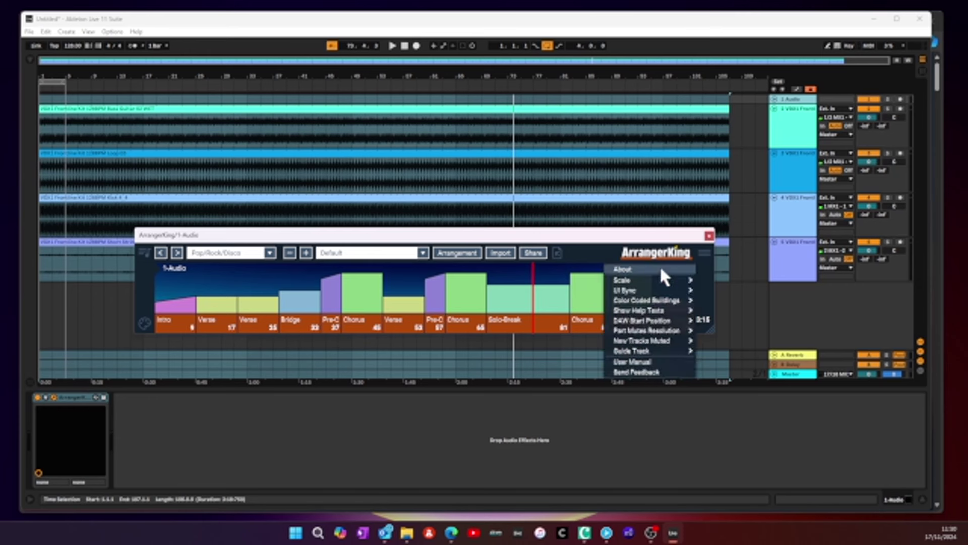
pyautogui.moveTo(665, 285)
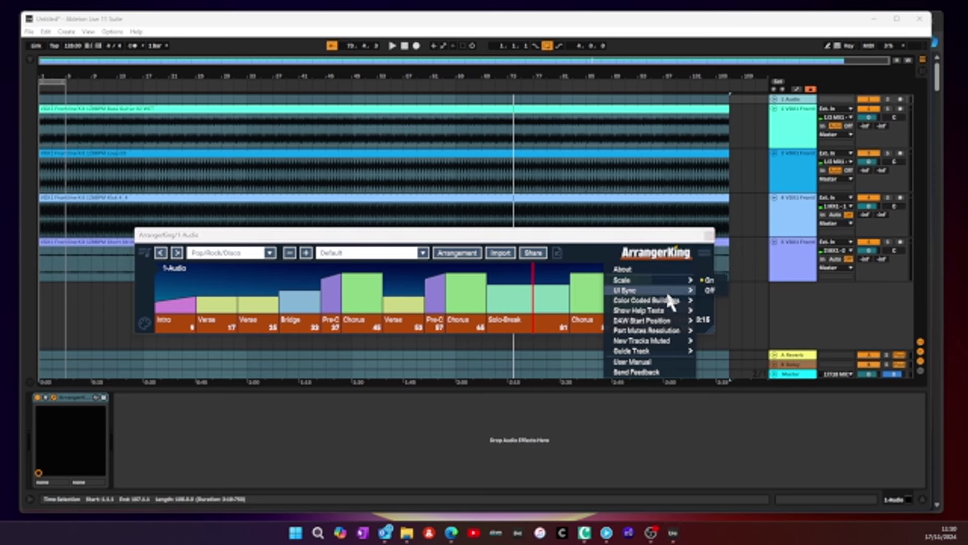
pyautogui.moveTo(669, 308)
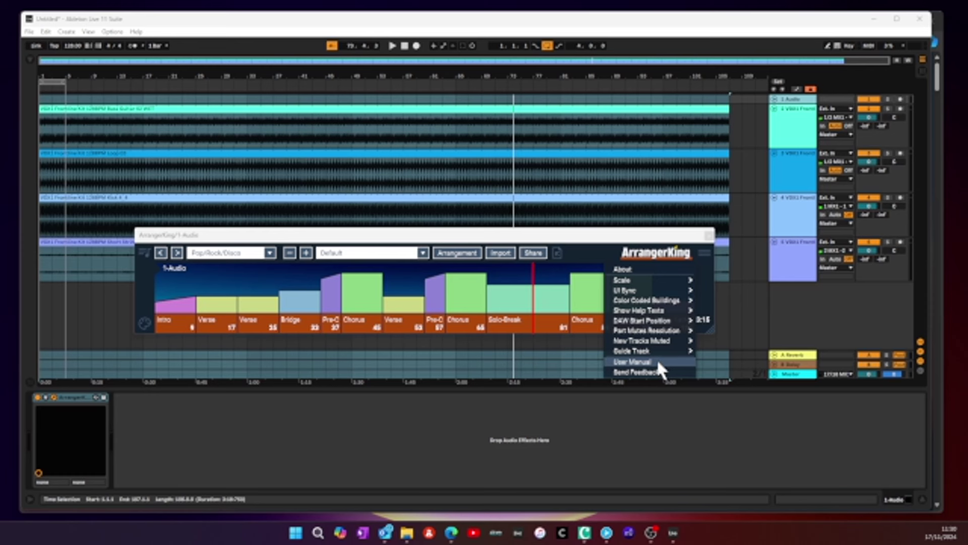
# Step: Play the song briefly from the start with ArrangerKing collapsed to its section strip, restoring the full view at the end
pyautogui.click(706, 249)
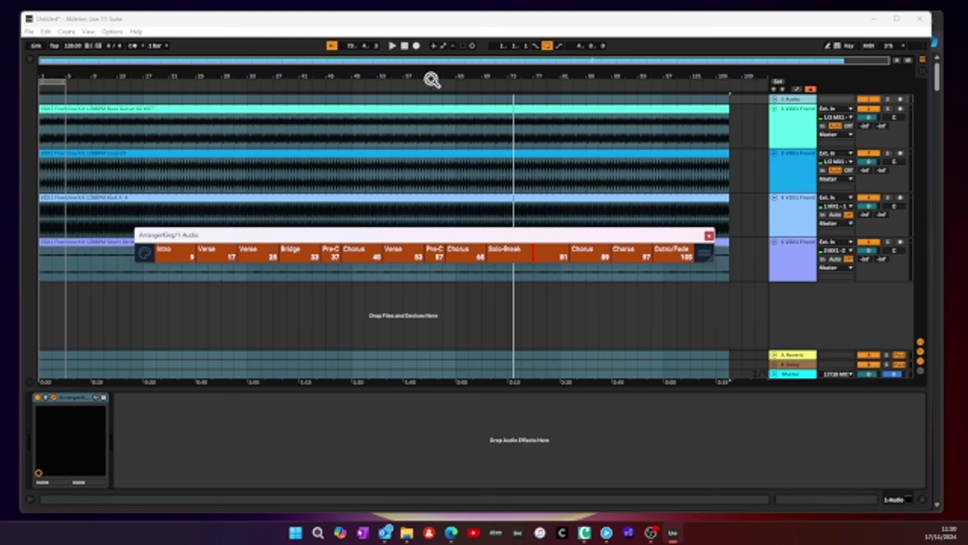
pyautogui.click(392, 46)
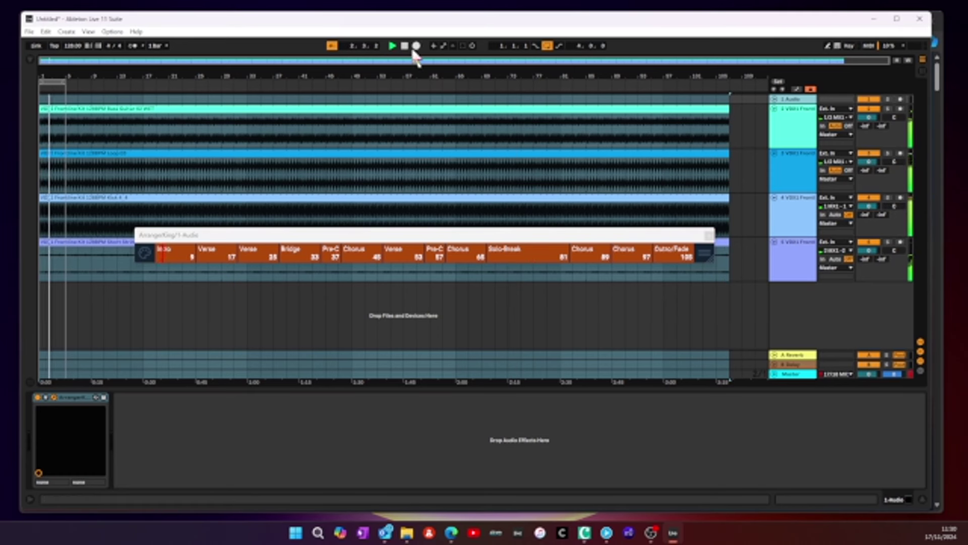
pyautogui.click(703, 252)
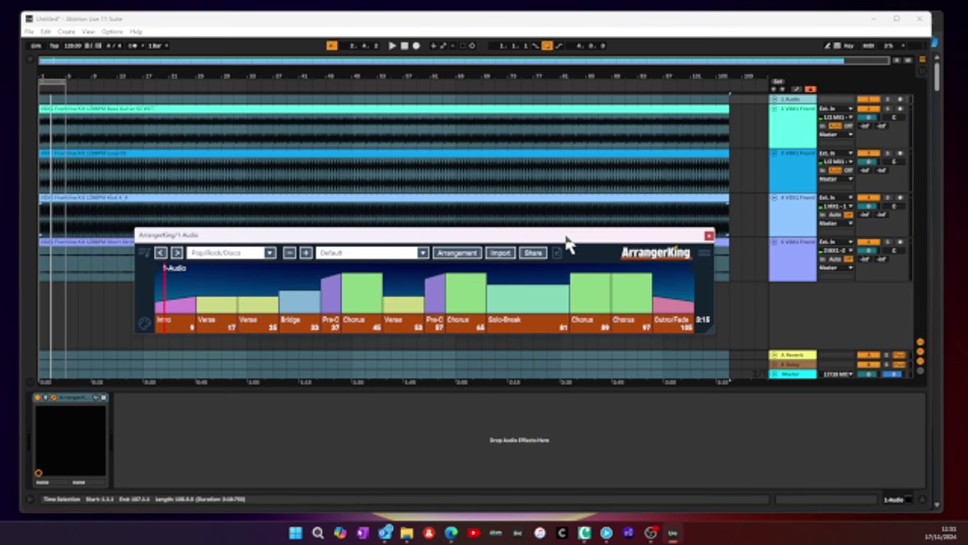
# Step: Look through the ArrangerKing genres and presets, and load the Strong Vibes arrangement
pyautogui.moveTo(567, 240); pyautogui.dragTo(600, 295)
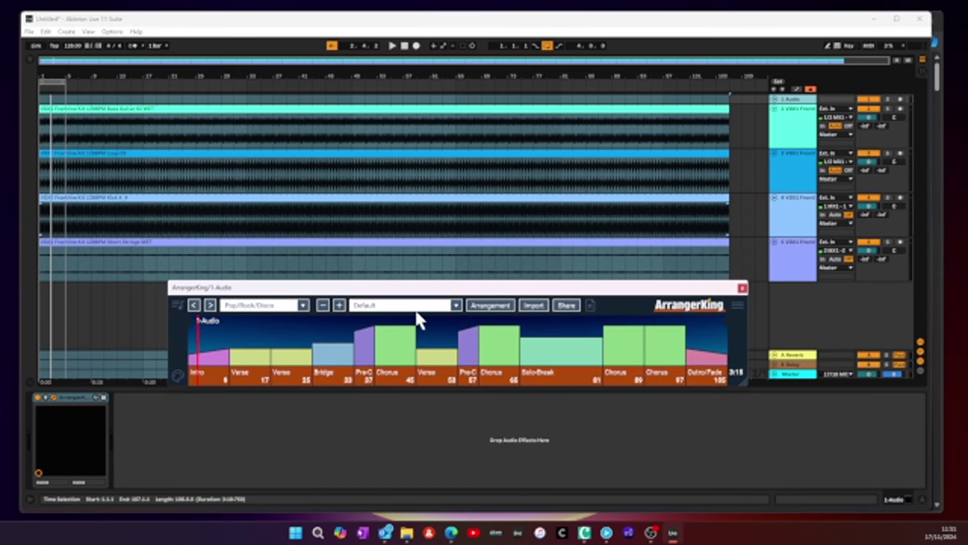
pyautogui.click(303, 305)
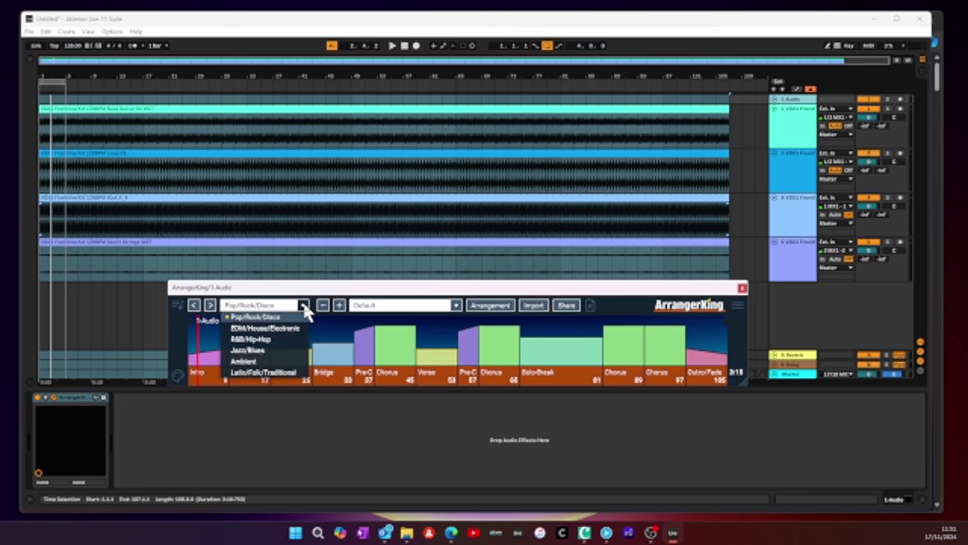
pyautogui.click(303, 302)
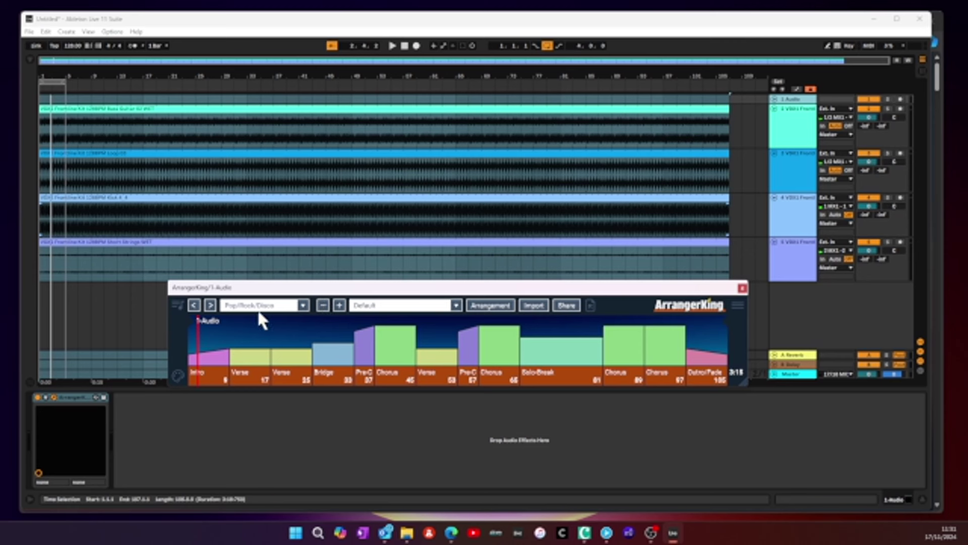
pyautogui.click(456, 305)
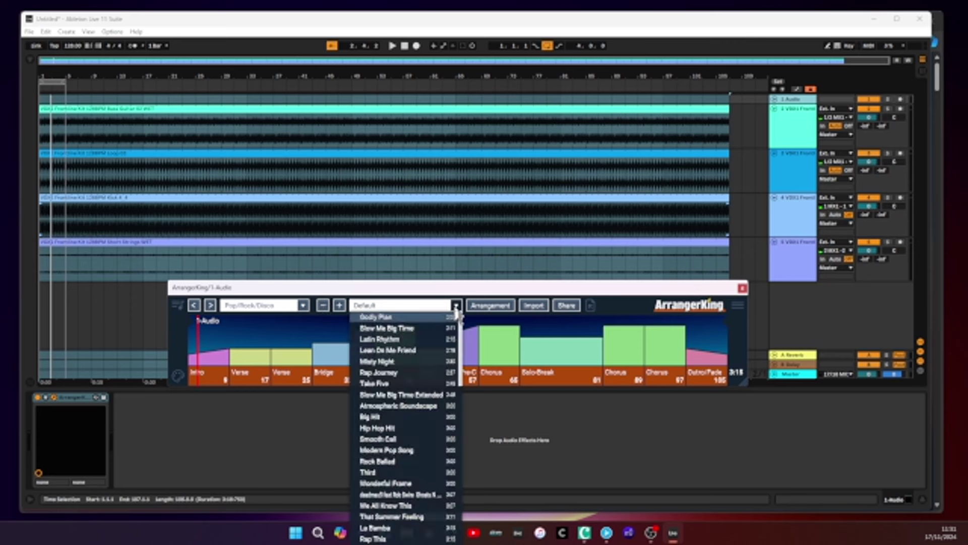
pyautogui.scroll(-12, 446, 338)
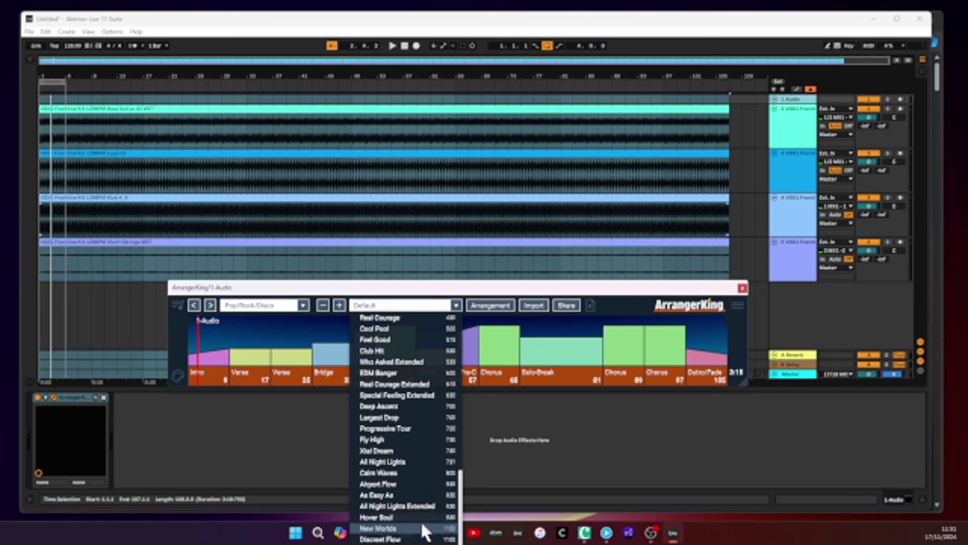
pyautogui.scroll(7, 392, 361)
pyautogui.scroll(-7, 392, 361)
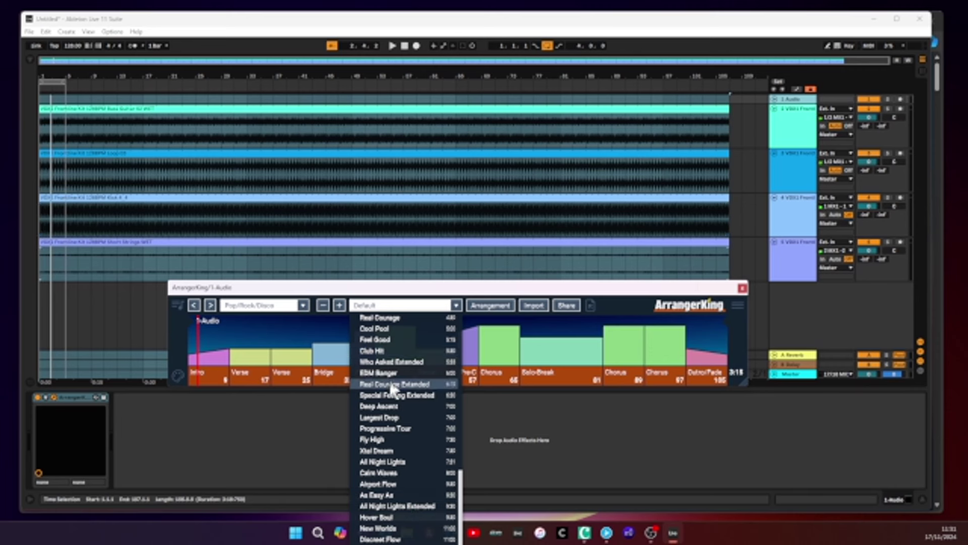
pyautogui.scroll(5, 400, 359)
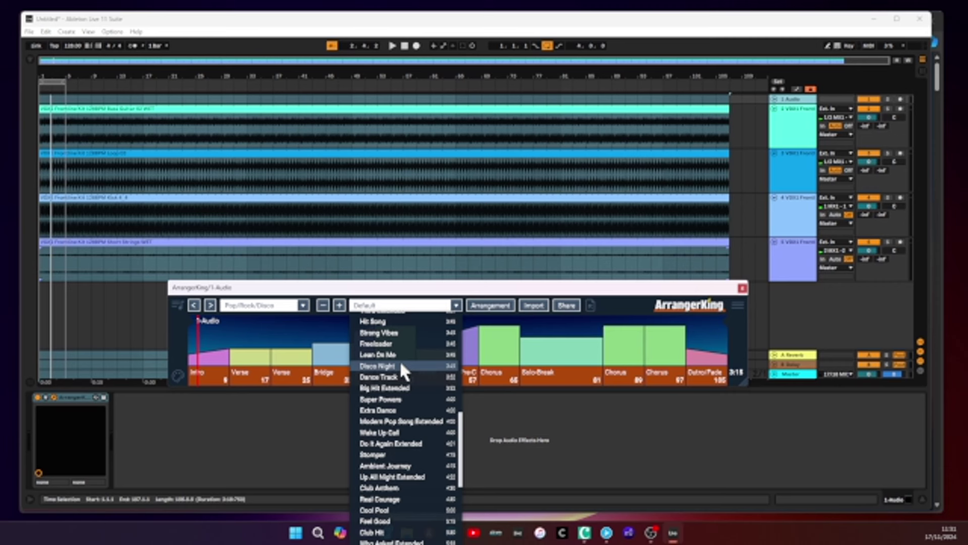
pyautogui.click(393, 333)
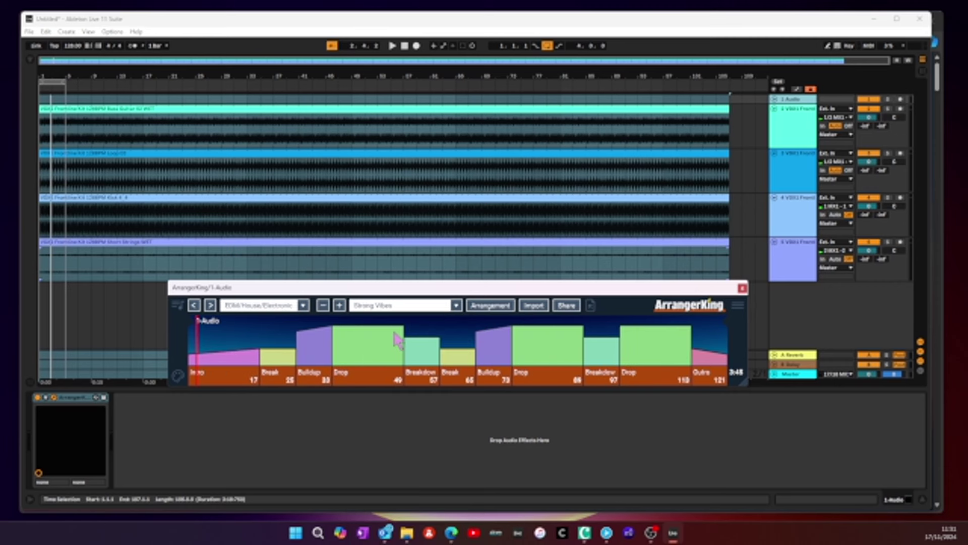
pyautogui.moveTo(230, 385)
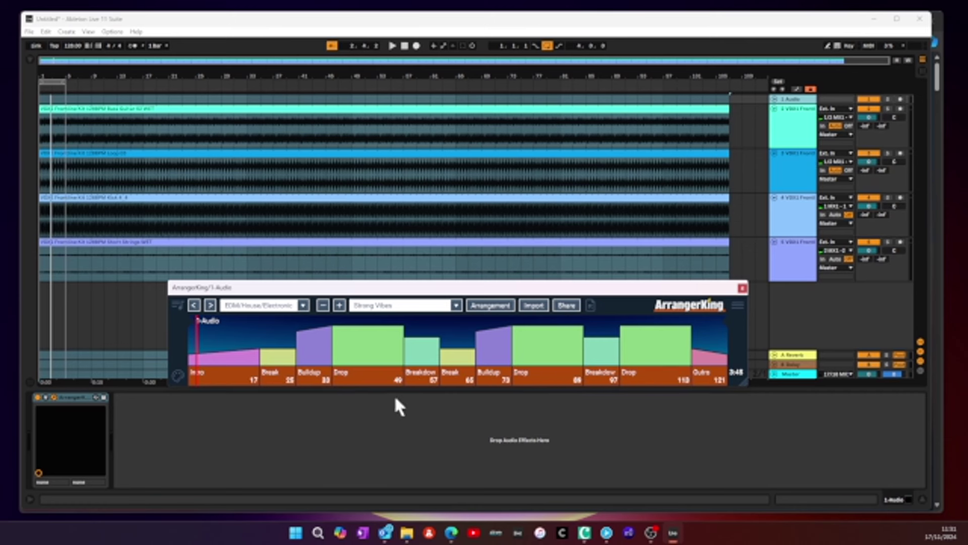
# Step: Set the Drop sections' length to 8 bars, and discard that change by moving on to the next arrangement preset
pyautogui.click(373, 381)
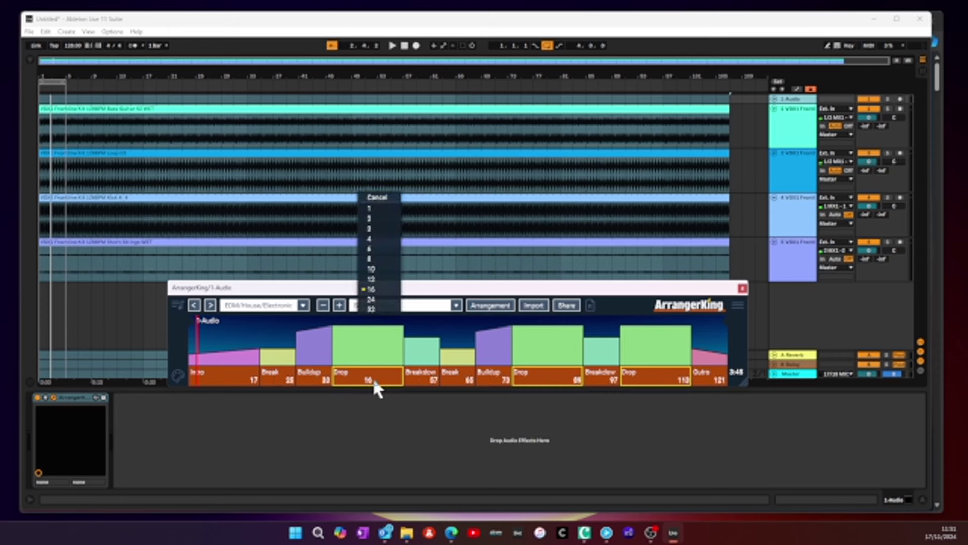
pyautogui.click(375, 259)
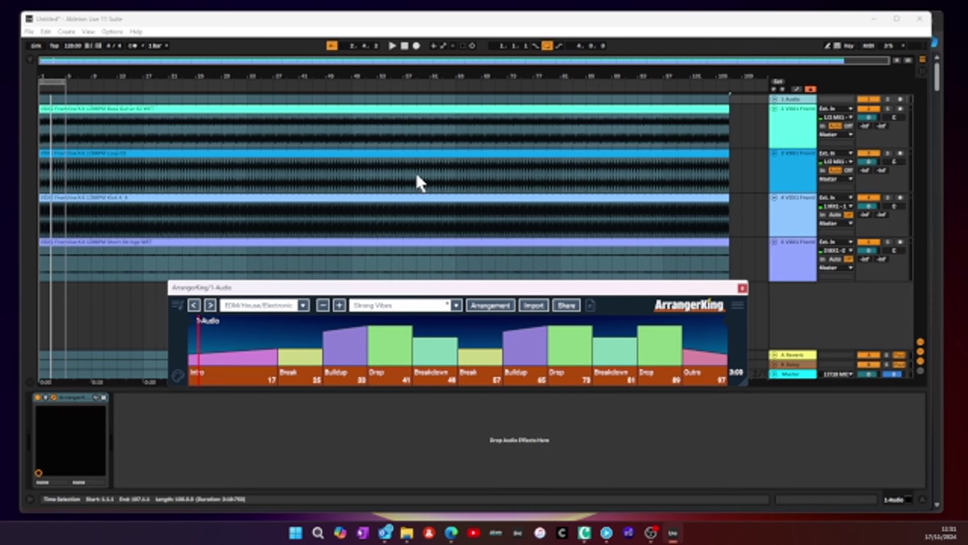
pyautogui.click(339, 306)
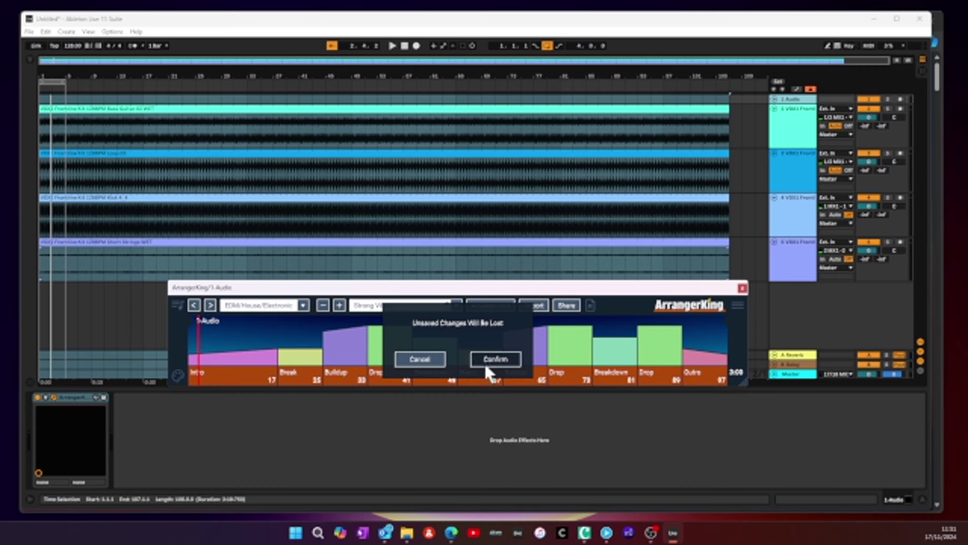
pyautogui.click(484, 362)
# Step: Step forward through the arrangement presets and back a little, stopping at We All Know This
pyautogui.click(340, 304)
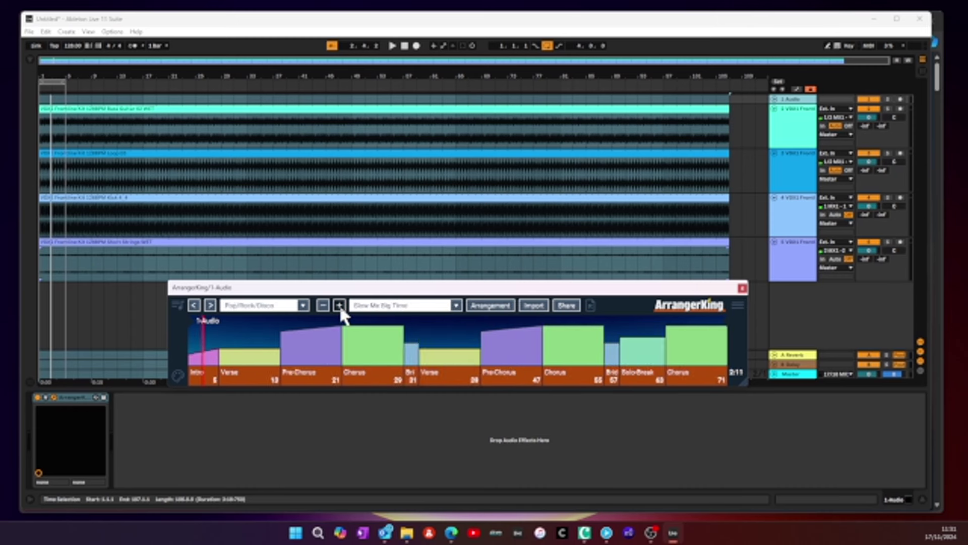
pyautogui.click(340, 304)
pyautogui.click(340, 304)
pyautogui.click(340, 305)
pyautogui.click(340, 305)
pyautogui.click(340, 305)
pyautogui.click(339, 304)
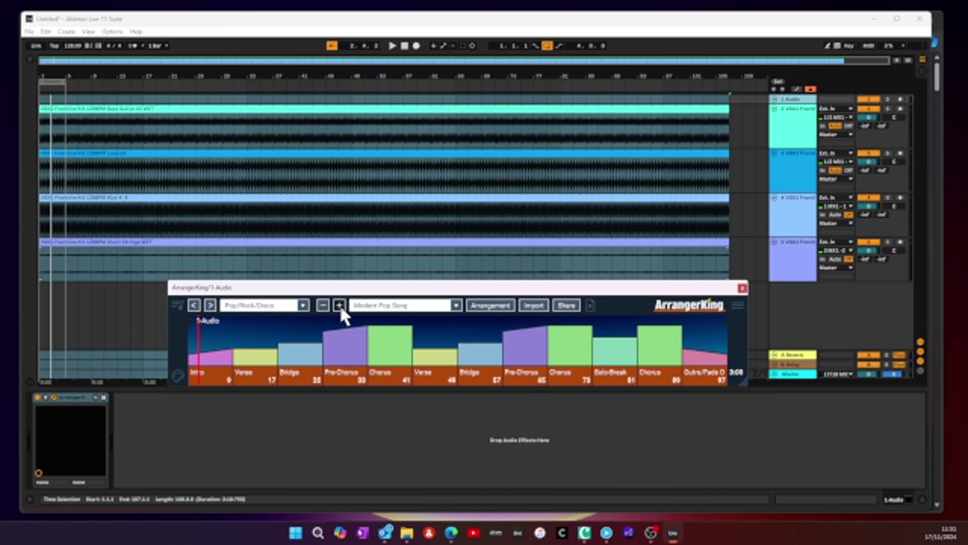
pyautogui.click(340, 305)
pyautogui.click(340, 305)
pyautogui.click(340, 305)
pyautogui.click(339, 304)
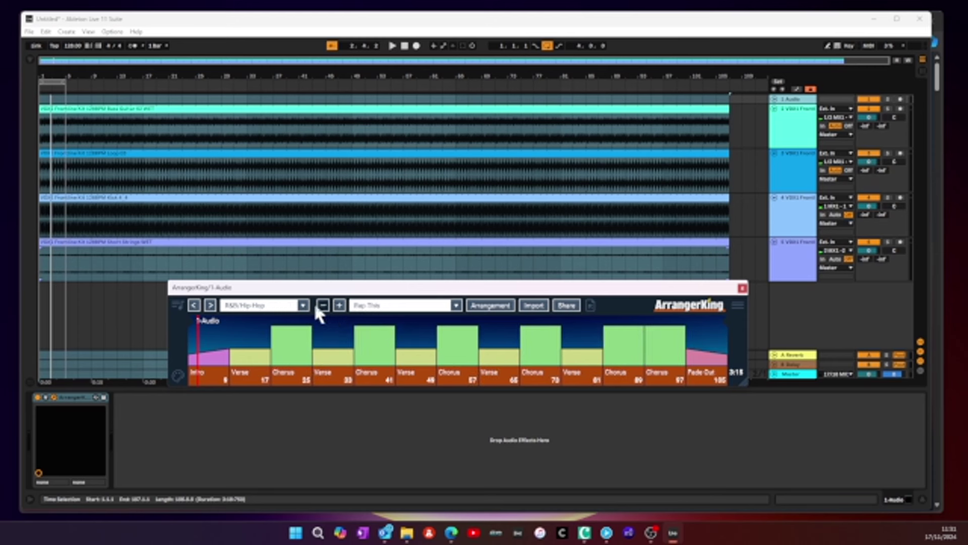
pyautogui.click(323, 304)
pyautogui.click(323, 305)
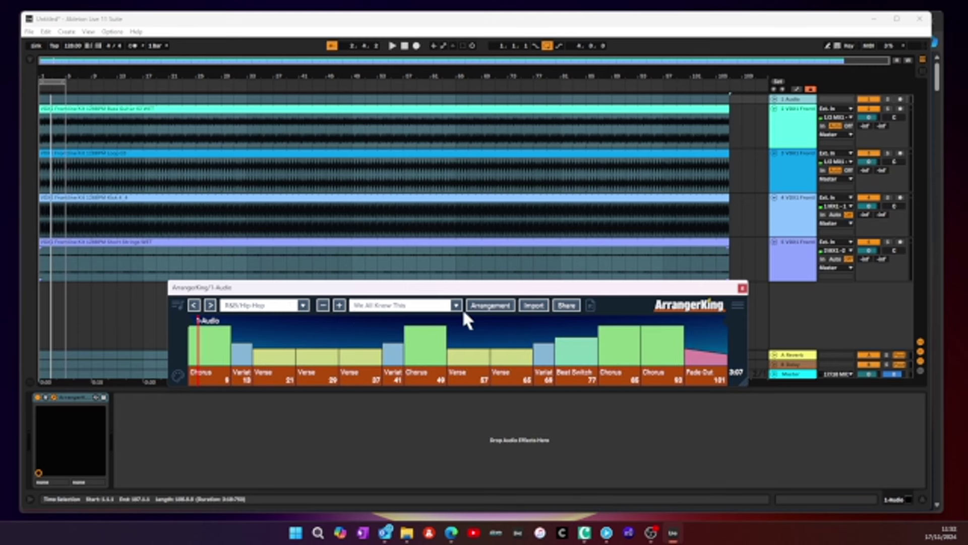
# Step: Switch the genre to EDM/House/Electronic and load the Hit Song arrangement, discarding the unsaved changes
pyautogui.click(303, 306)
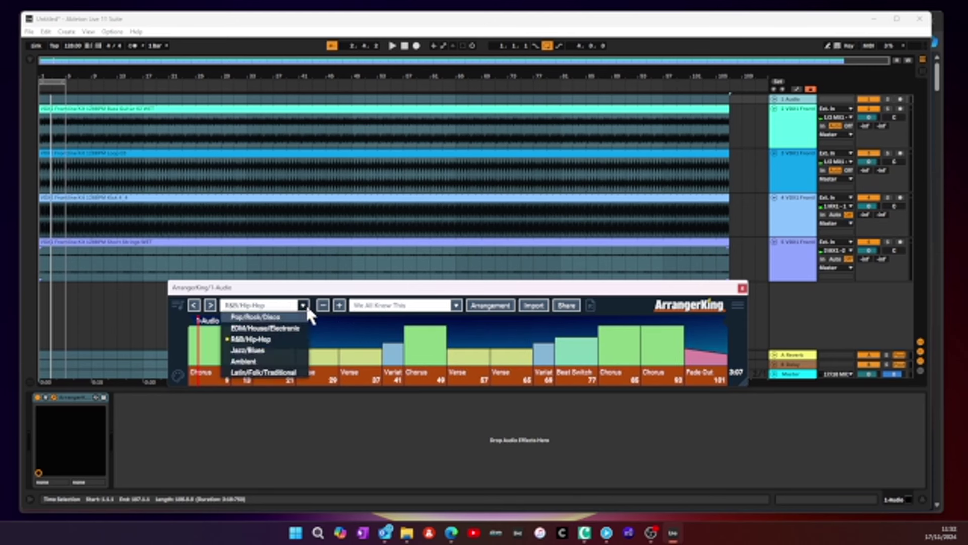
pyautogui.click(281, 330)
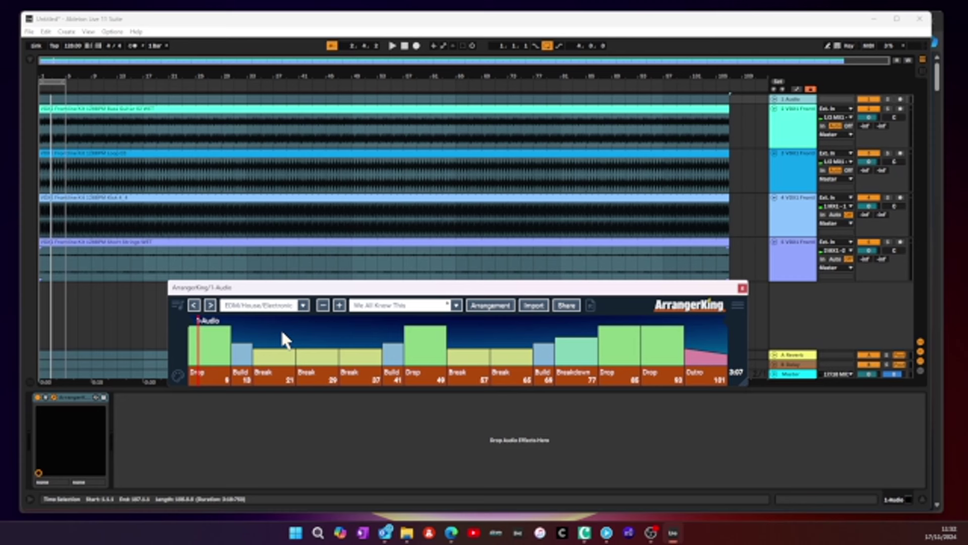
pyautogui.click(456, 305)
pyautogui.scroll(-5, 444, 363)
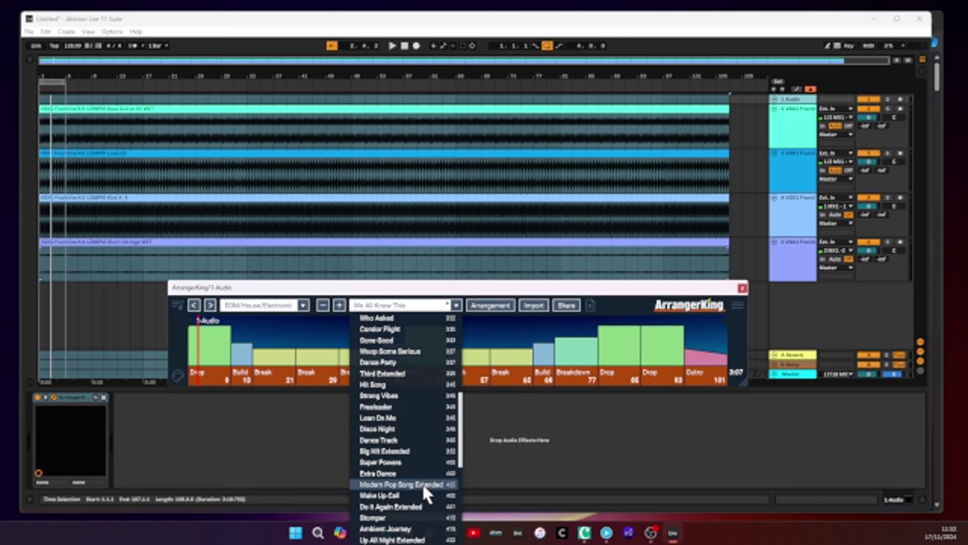
pyautogui.click(401, 385)
pyautogui.click(492, 359)
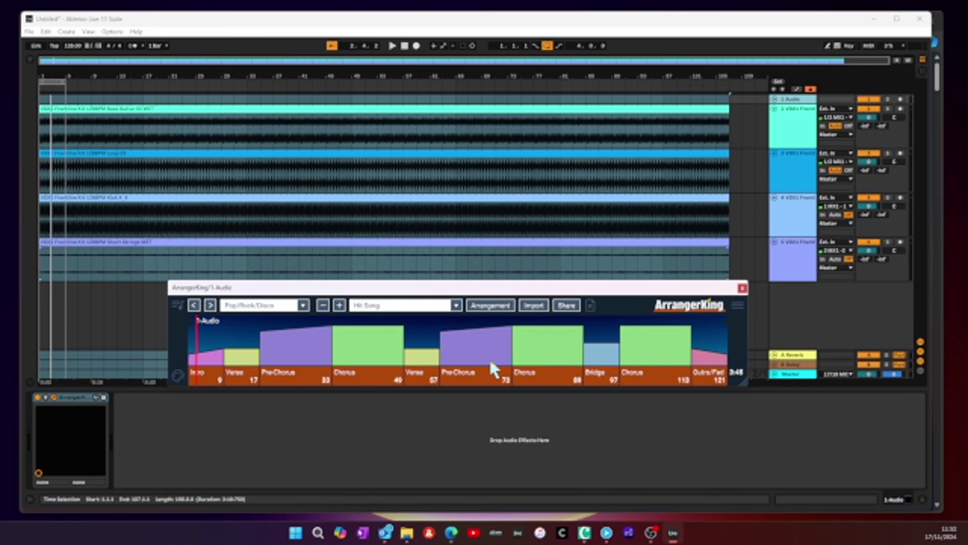
# Step: Move the ArrangerKing window slightly down and turn off the arrangement loop
pyautogui.moveTo(522, 293); pyautogui.dragTo(497, 317)
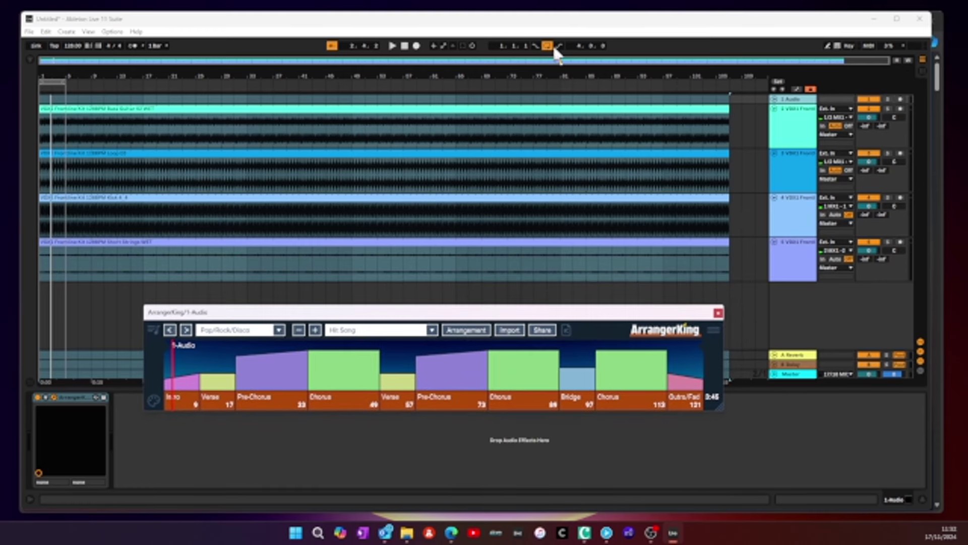
pyautogui.click(478, 198)
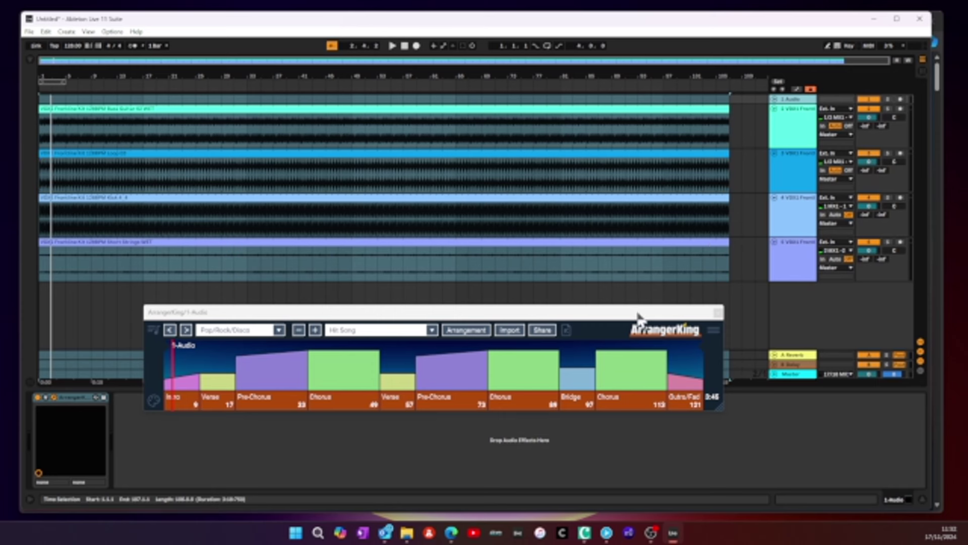
# Step: Place the ArrangerKing window below the loop tracks and unfold the 1 Audio track
pyautogui.moveTo(638, 317); pyautogui.dragTo(666, 382)
pyautogui.click(775, 100)
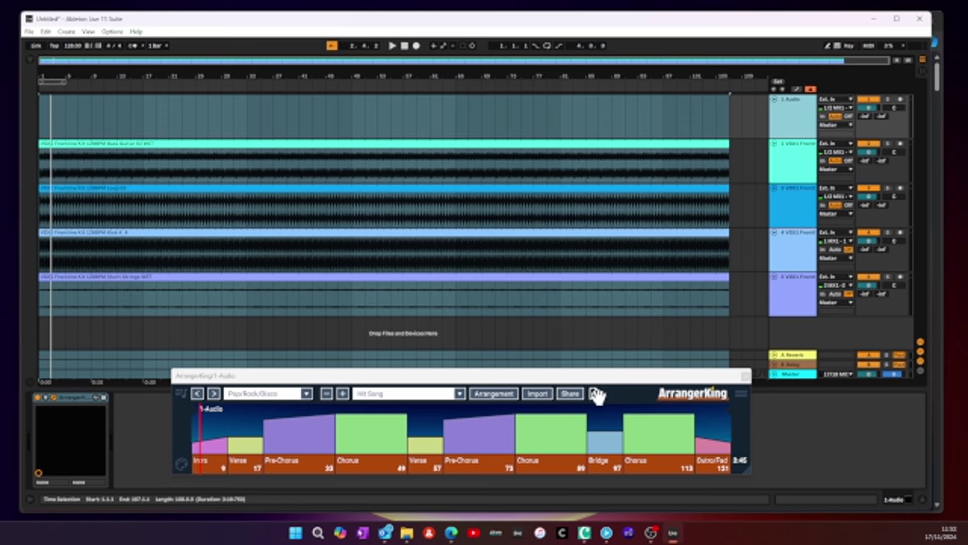
# Step: Look at the ArrangerKing arrangement commands and its Import page, returning to the main view without importing anything
pyautogui.click(508, 394)
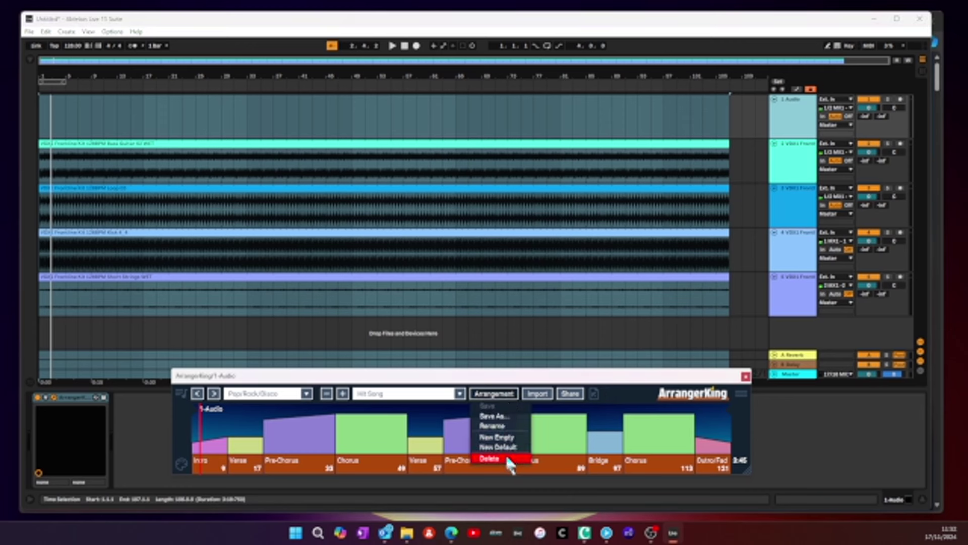
pyautogui.click(537, 394)
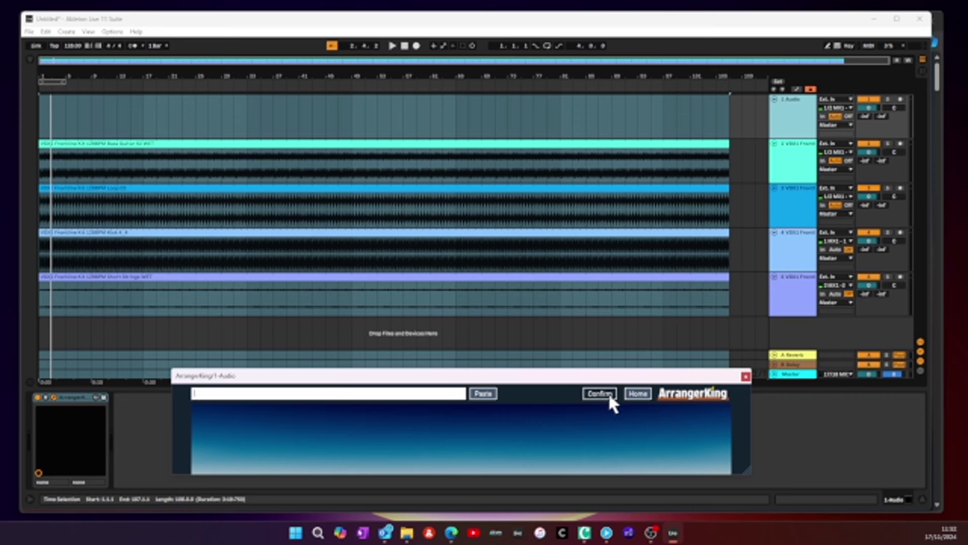
pyautogui.click(632, 394)
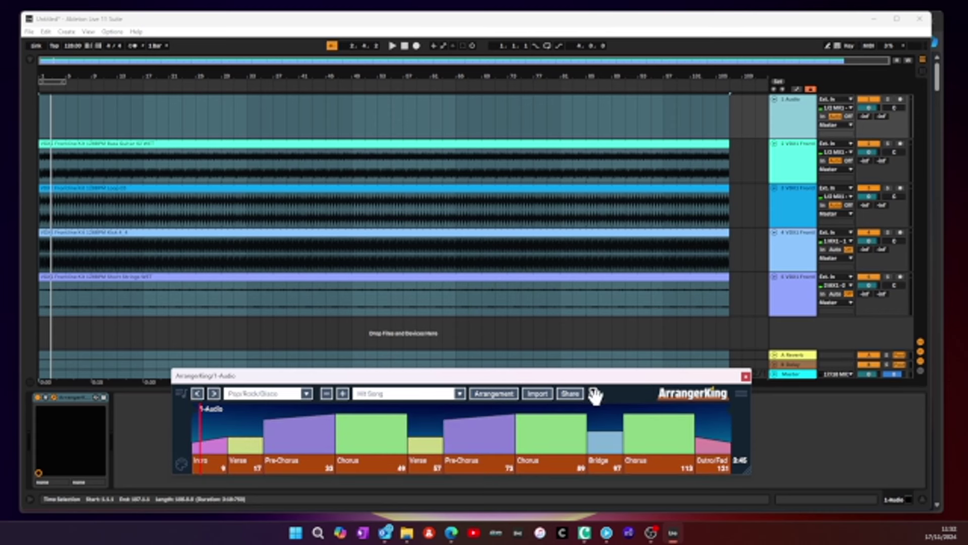
# Step: Export the Hit Song guide track from ArrangerKing onto the 1 Audio track and align the clip to start at bar 1
pyautogui.moveTo(593, 397); pyautogui.dragTo(116, 103)
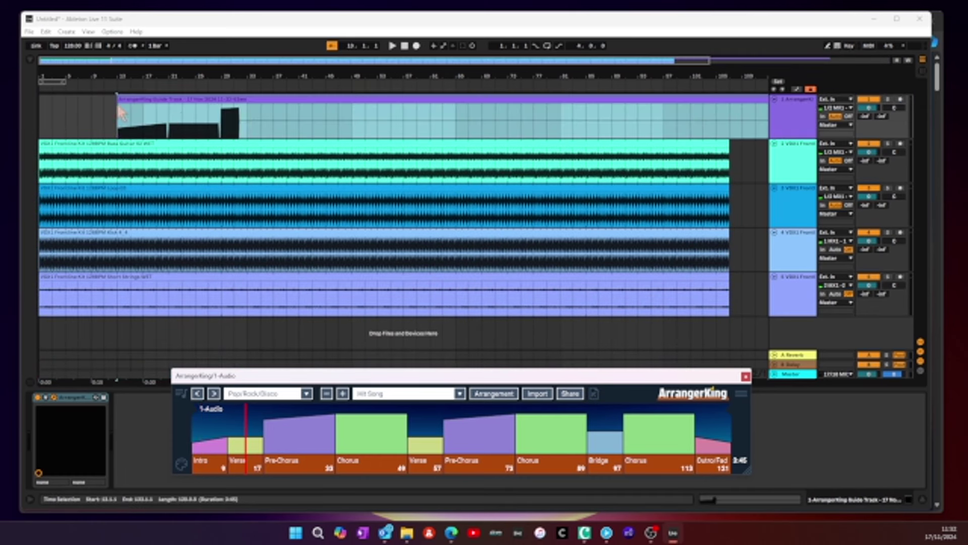
pyautogui.moveTo(256, 99); pyautogui.dragTo(147, 75)
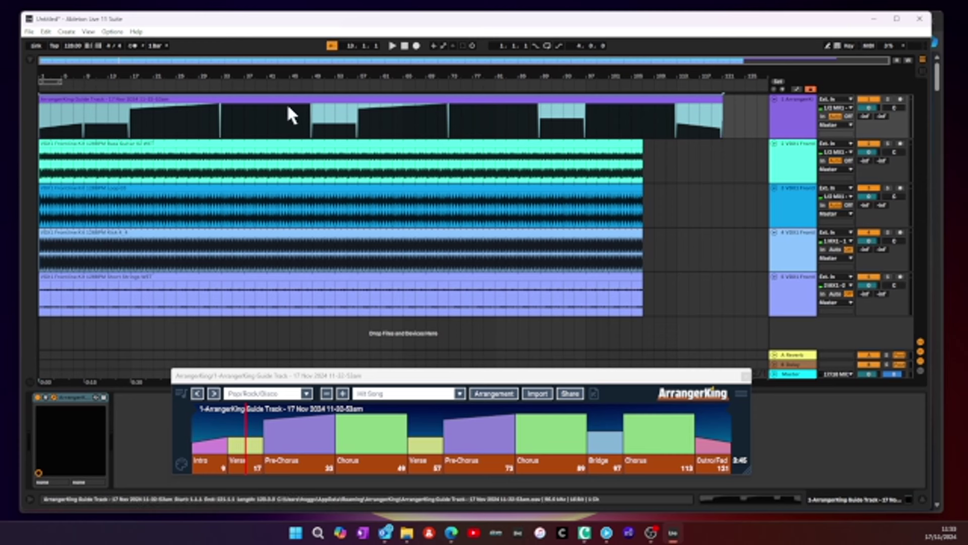
# Step: Add locators at bars 33, 57 and 73, matching the first Chorus, second Pre-Chorus and second Chorus of the guide track
pyautogui.rightClick(219, 86)
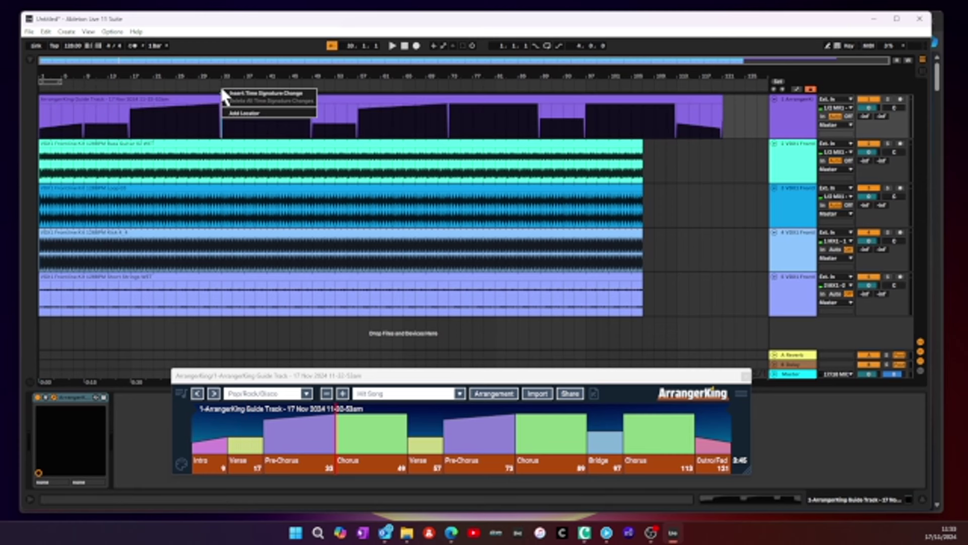
pyautogui.click(247, 116)
pyautogui.rightClick(358, 87)
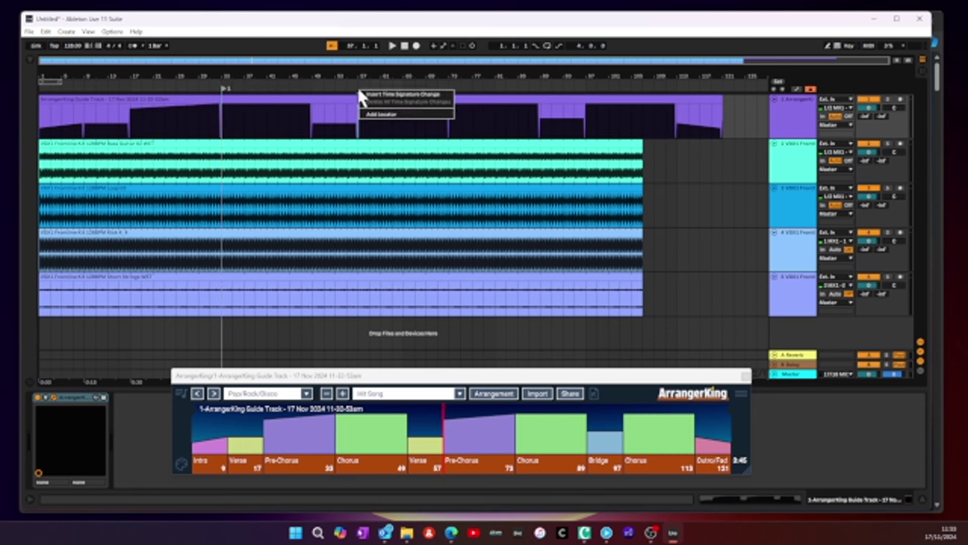
pyautogui.click(374, 114)
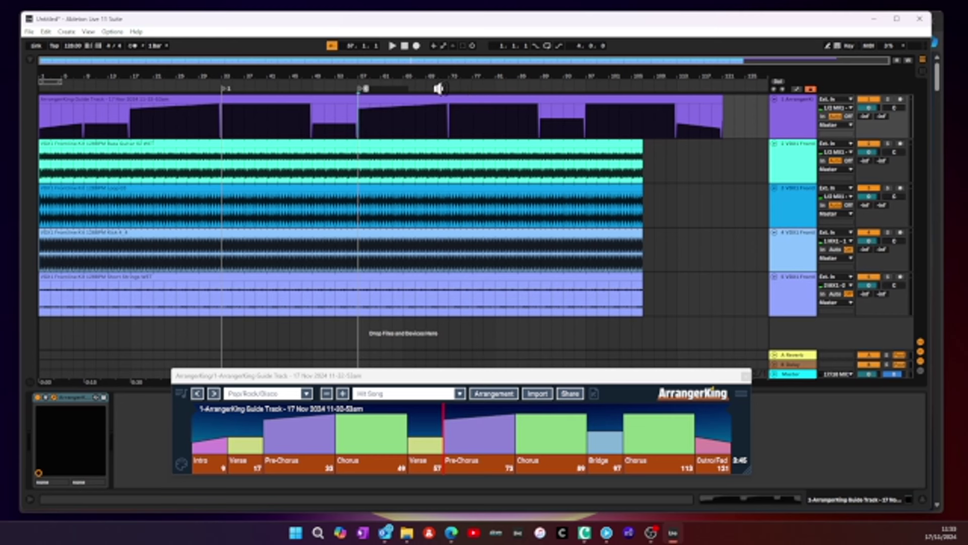
pyautogui.rightClick(445, 89)
pyautogui.click(465, 117)
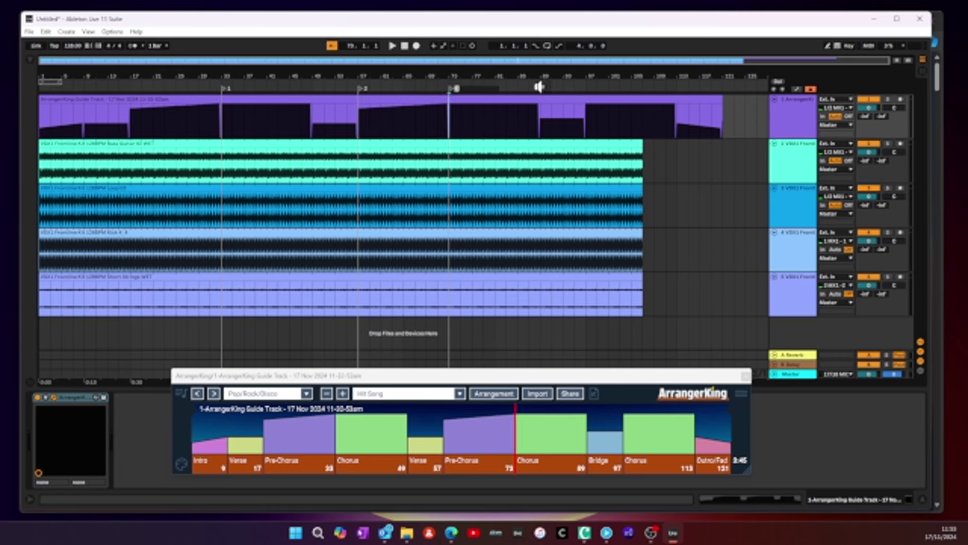
# Step: Play the song from locator 1, jump to locator 3 during playback, and stop
pyautogui.click(224, 86)
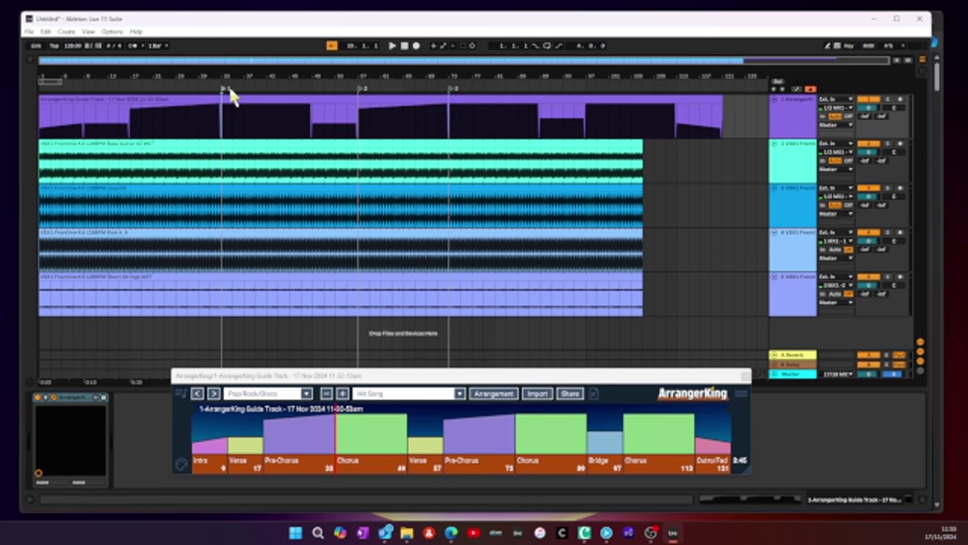
pyautogui.press('space')
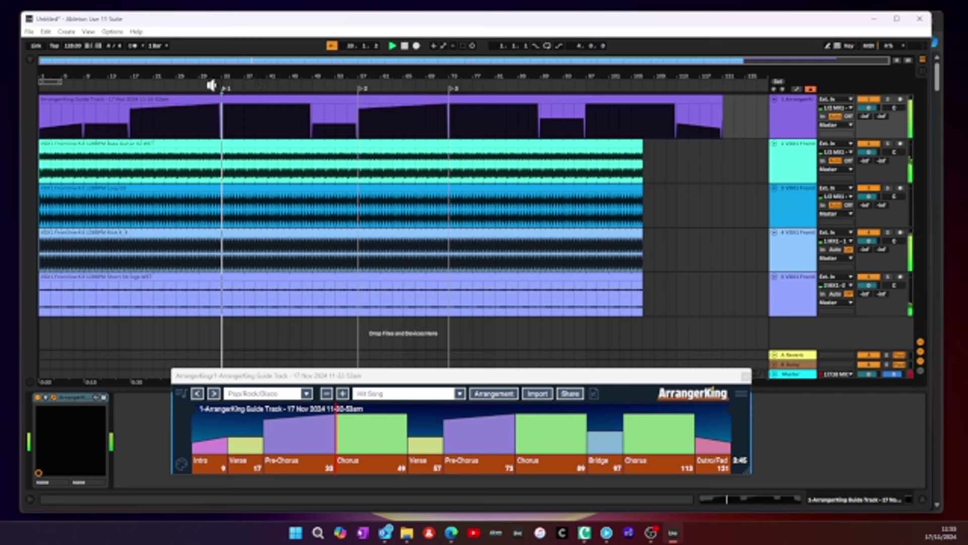
pyautogui.click(451, 89)
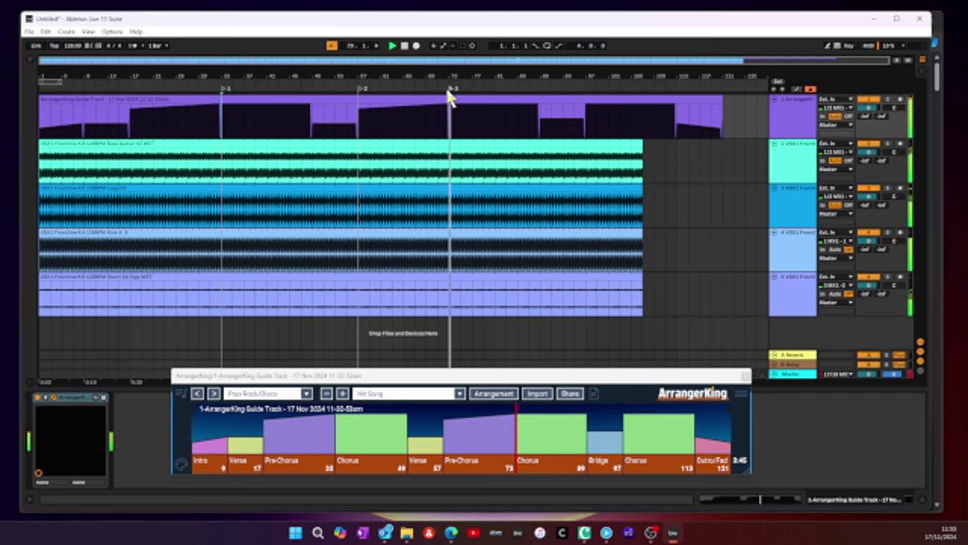
pyautogui.click(404, 46)
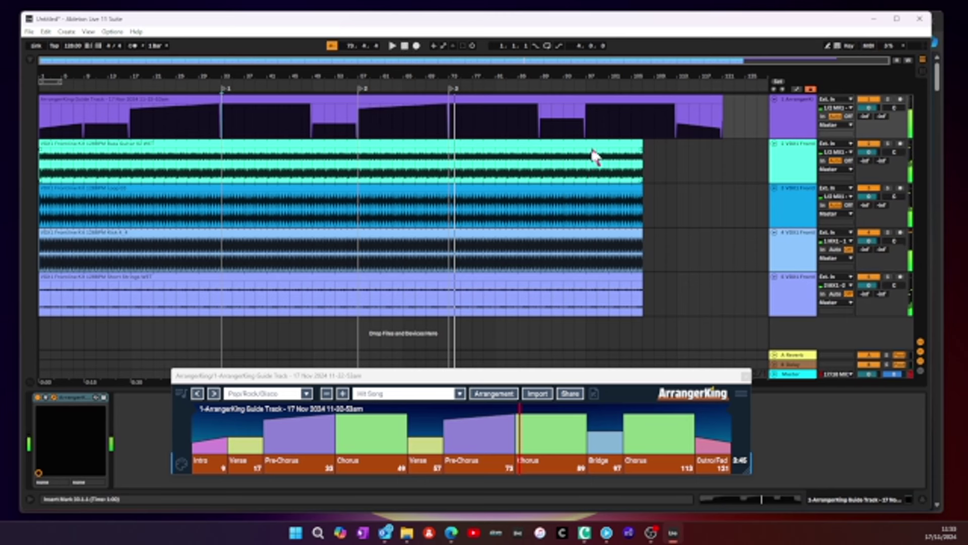
# Step: Select the four loop clips and extend them together to end at bar 121, level with the guide track
pyautogui.moveTo(696, 310); pyautogui.dragTo(577, 202)
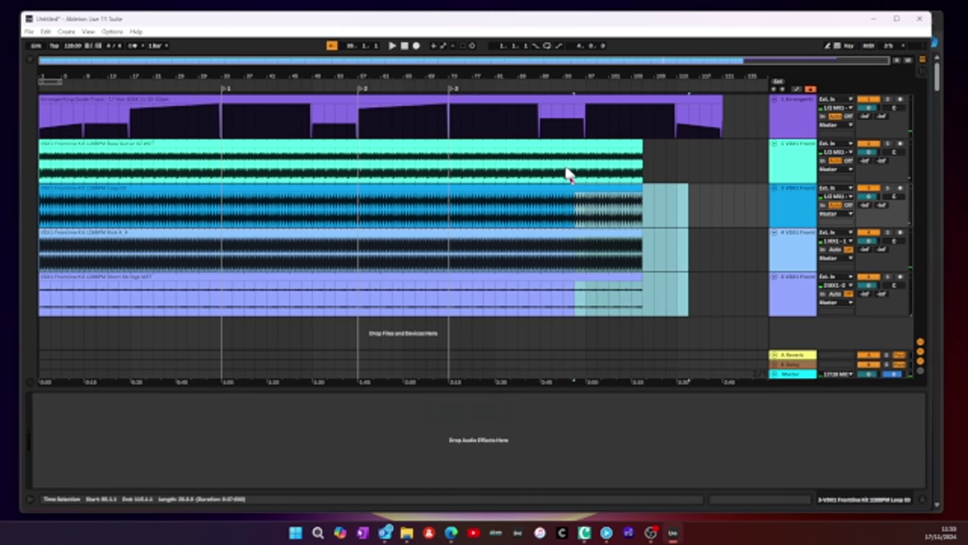
pyautogui.click(569, 145)
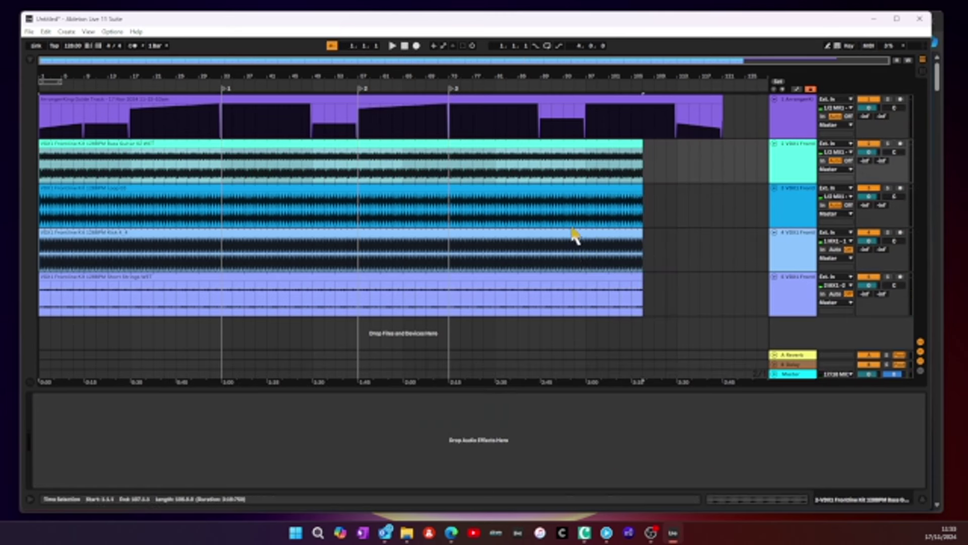
pyautogui.keyDown('ctrl'); pyautogui.click(568, 273); pyautogui.keyUp('ctrl')
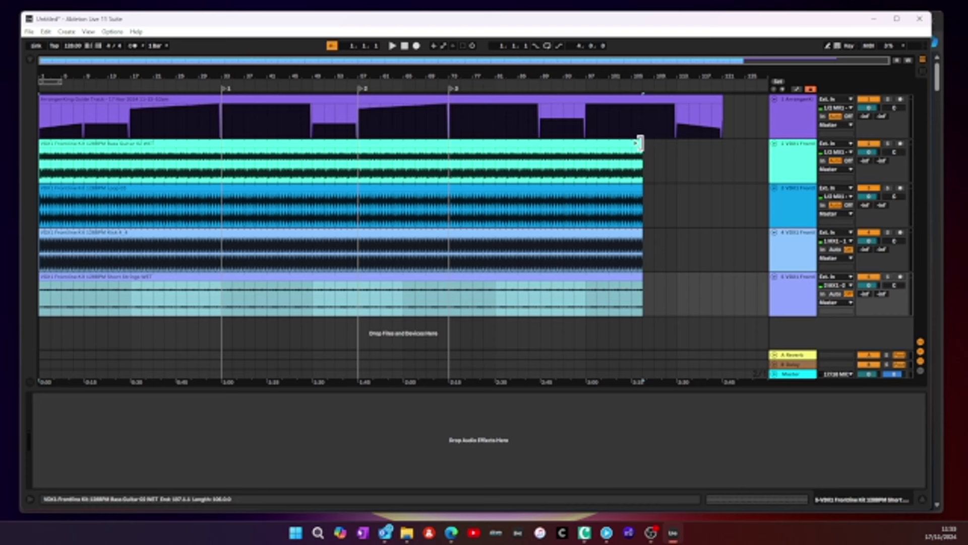
pyautogui.hotkey('ctrl', 'a')
pyautogui.moveTo(639, 143); pyautogui.dragTo(720, 153)
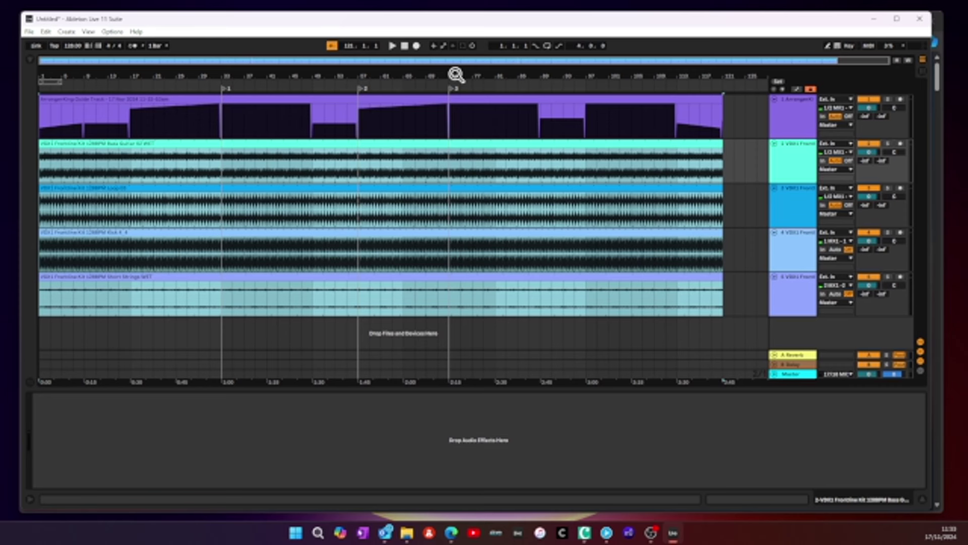
# Step: Hide the device view and add a locator named Verse at bar 9
pyautogui.click(922, 499)
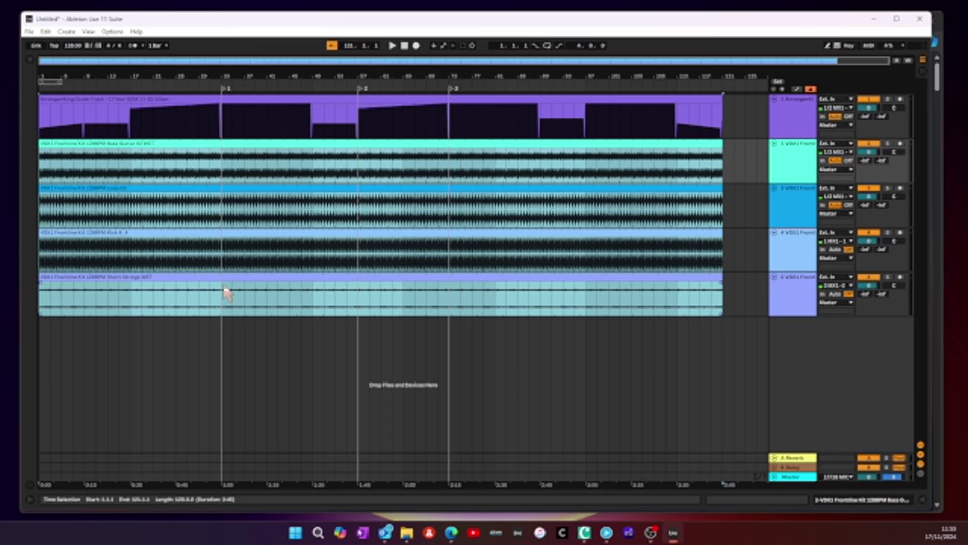
pyautogui.click(83, 90)
pyautogui.rightClick(85, 91)
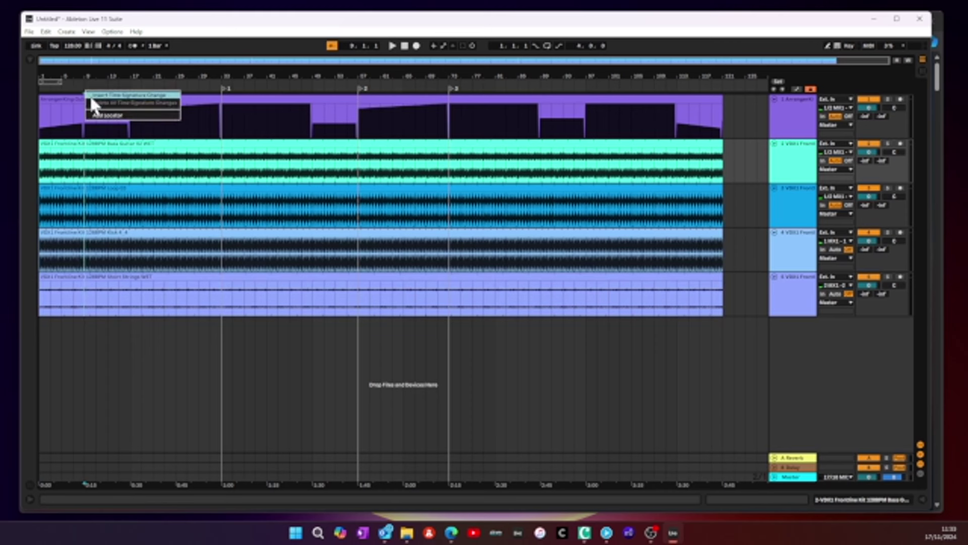
pyautogui.click(103, 115)
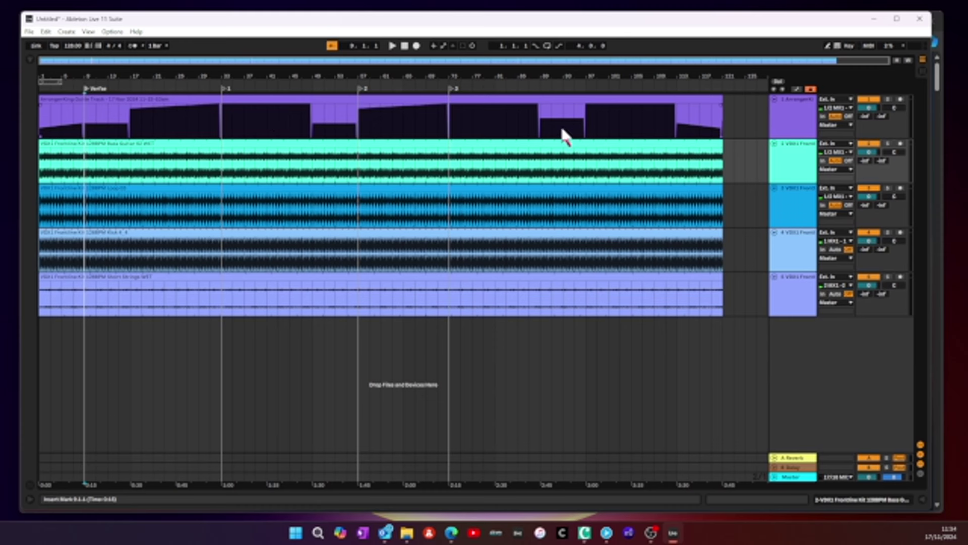
# Step: Add an ArrangerKing instance to each of the four loop tracks: Bass Guitar 02, Loop 03, Kick 4_4 and Short Strings
pyautogui.click(796, 118)
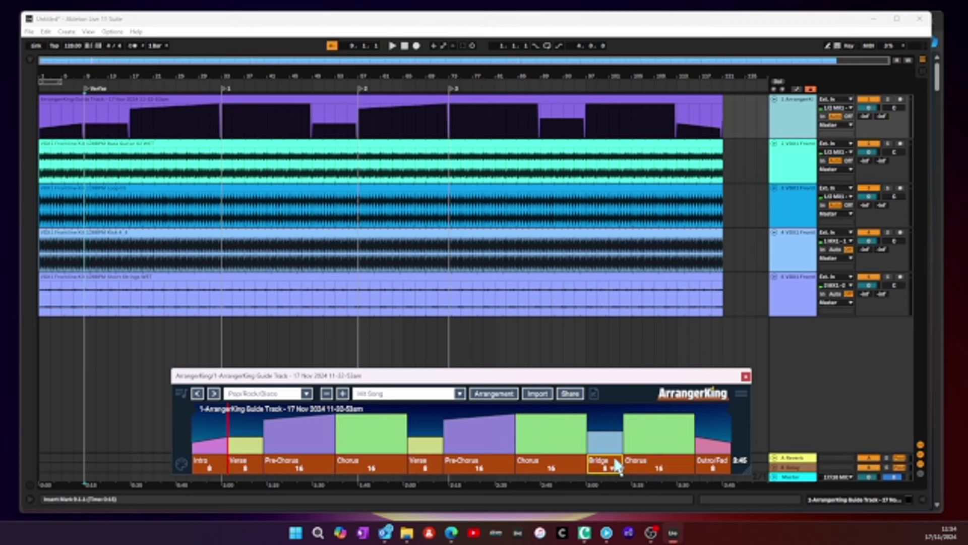
pyautogui.click(750, 159)
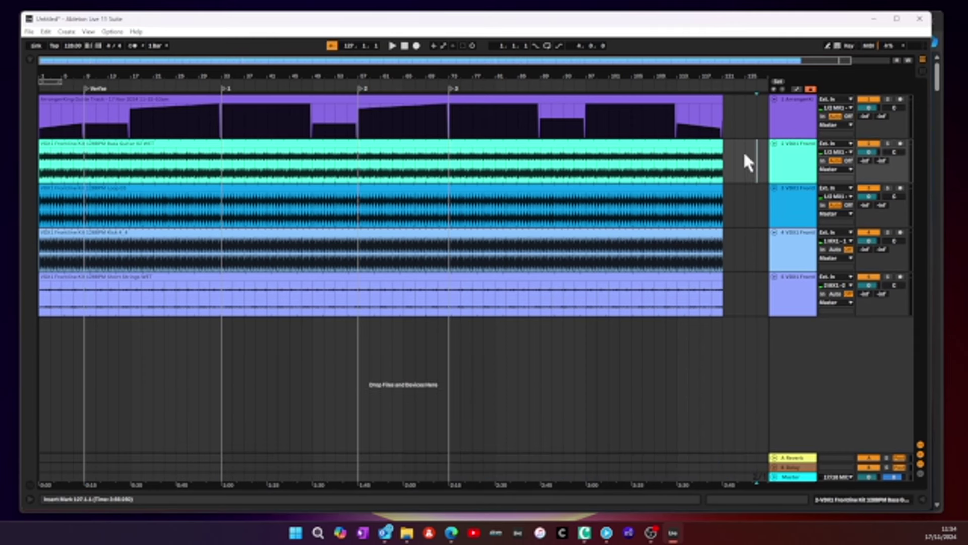
pyautogui.click(27, 60)
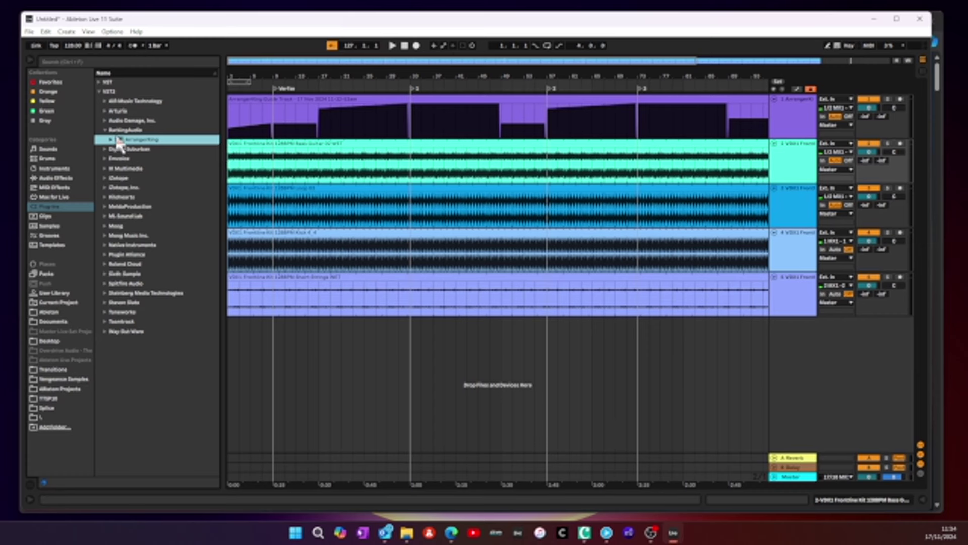
pyautogui.moveTo(128, 149); pyautogui.dragTo(802, 163)
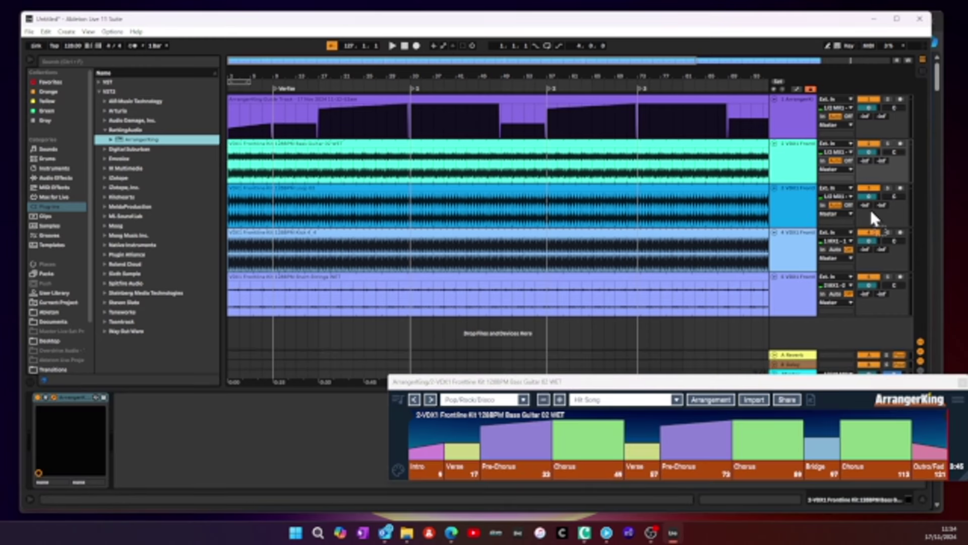
pyautogui.click(798, 204)
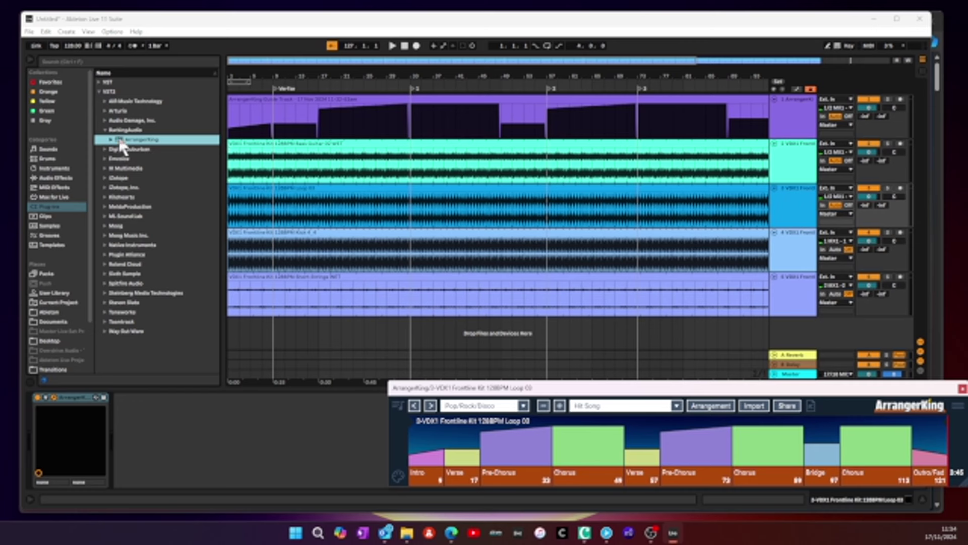
pyautogui.click(527, 230)
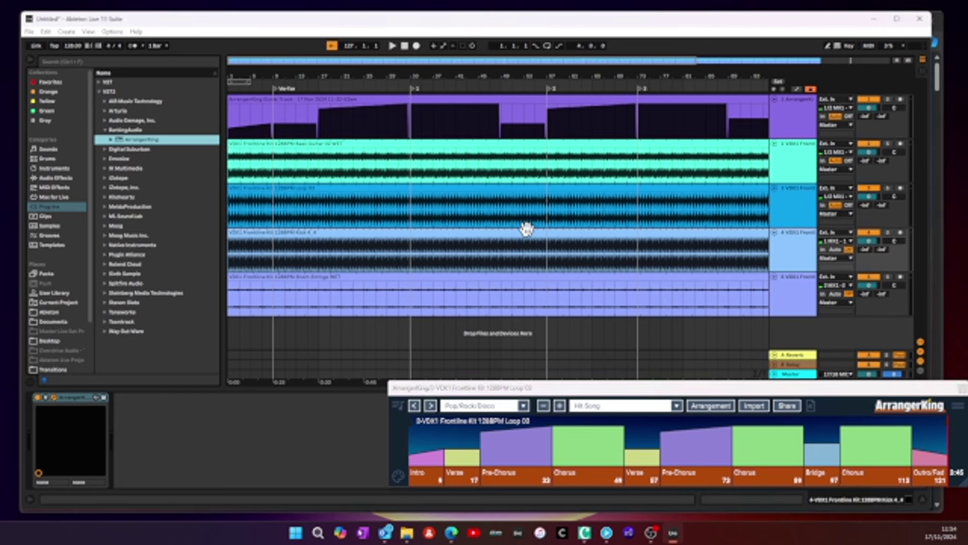
pyautogui.click(800, 298)
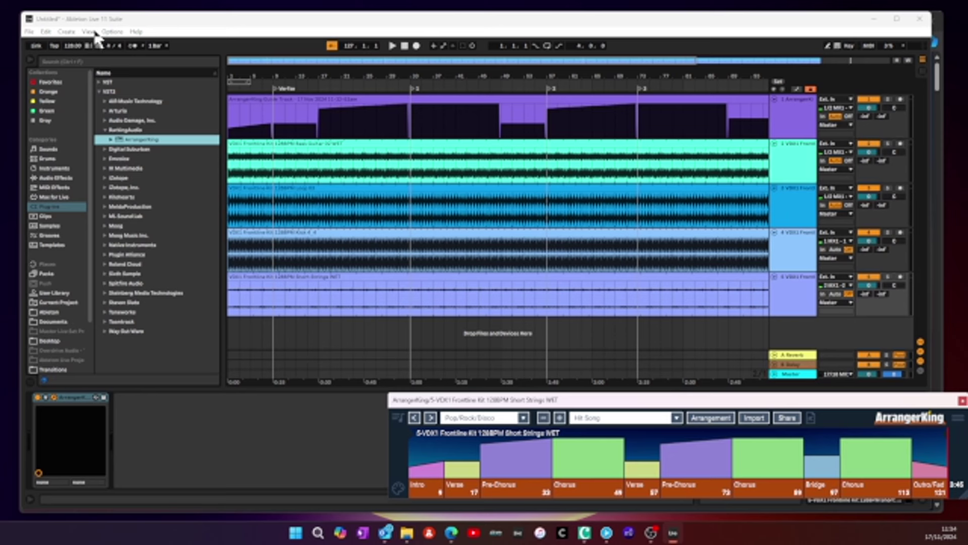
pyautogui.click(30, 59)
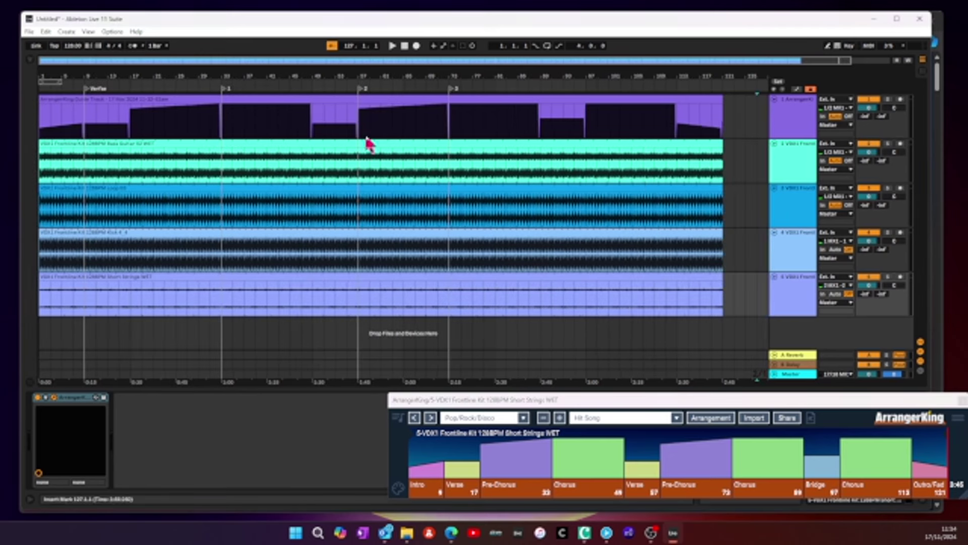
# Step: Show the loop tracks' ArrangerKing windows in turn and move them fully into view, clear of the track headers
pyautogui.click(793, 214)
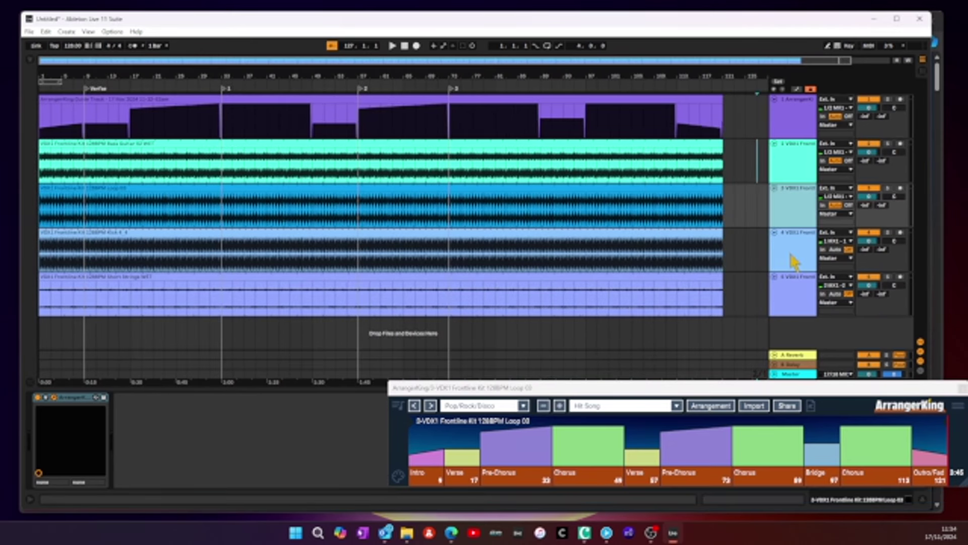
pyautogui.click(793, 262)
pyautogui.click(799, 298)
pyautogui.moveTo(751, 404); pyautogui.dragTo(547, 371)
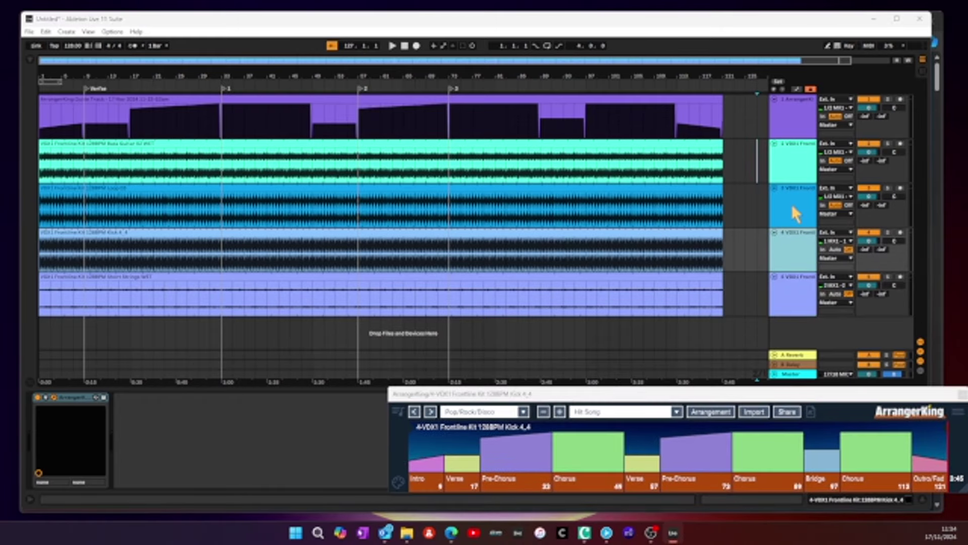
pyautogui.click(794, 210)
pyautogui.moveTo(754, 396); pyautogui.dragTo(510, 356)
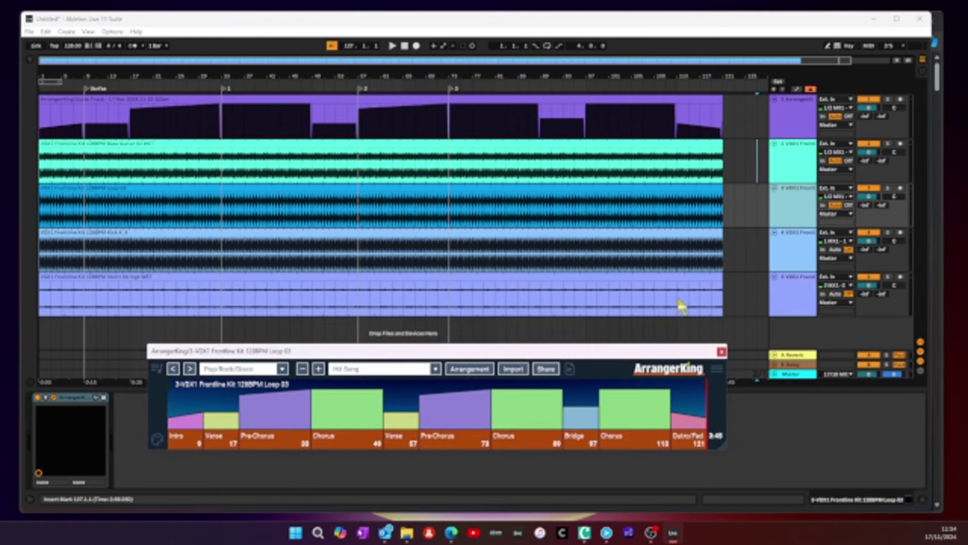
pyautogui.click(787, 255)
pyautogui.moveTo(654, 398); pyautogui.dragTo(456, 367)
pyautogui.click(798, 164)
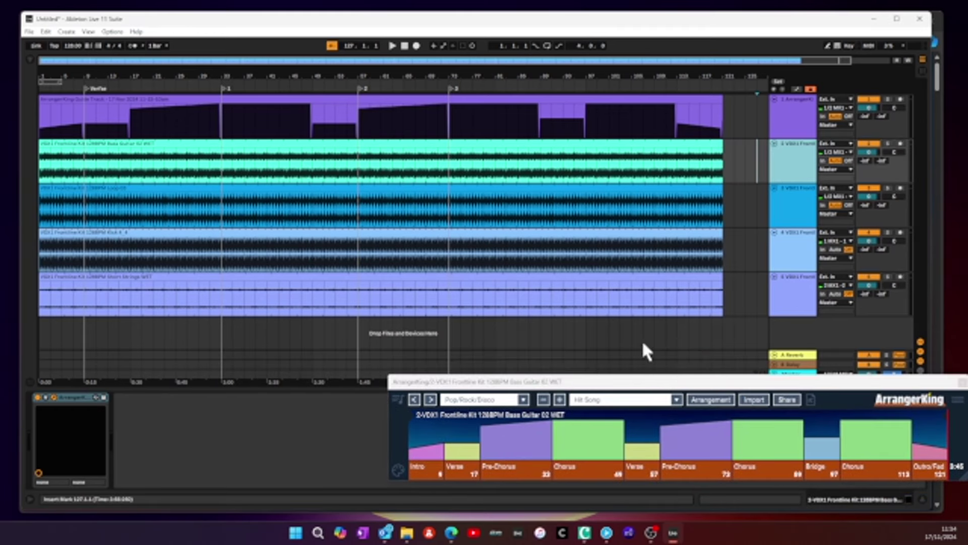
pyautogui.moveTo(664, 388); pyautogui.dragTo(465, 345)
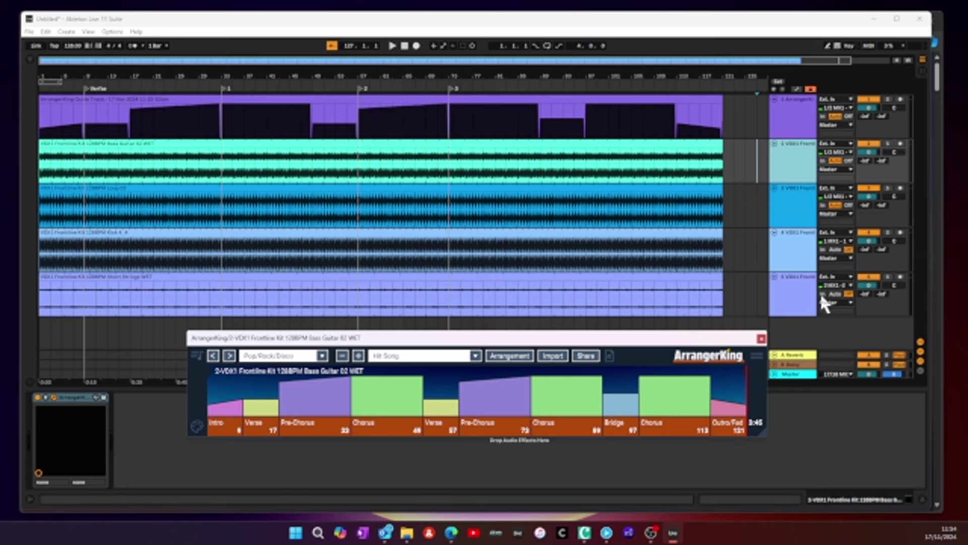
# Step: Mute the Verse sections in the Short Strings track's ArrangerKing and play the song from the start
pyautogui.click(798, 295)
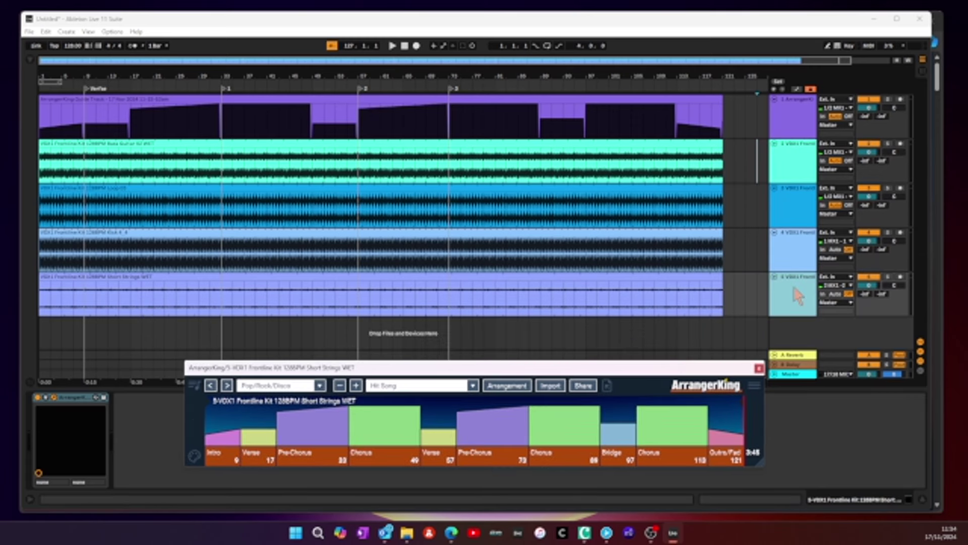
pyautogui.click(260, 443)
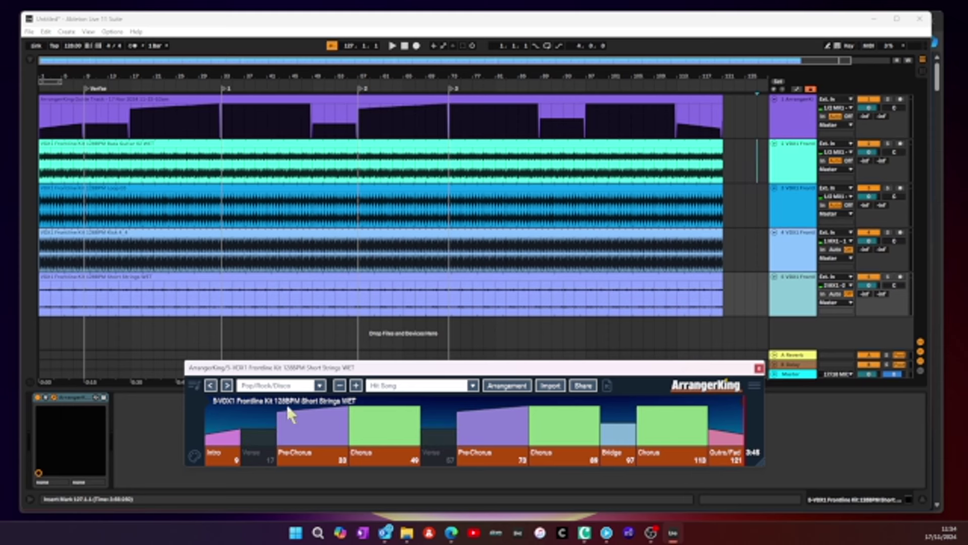
pyautogui.click(404, 48)
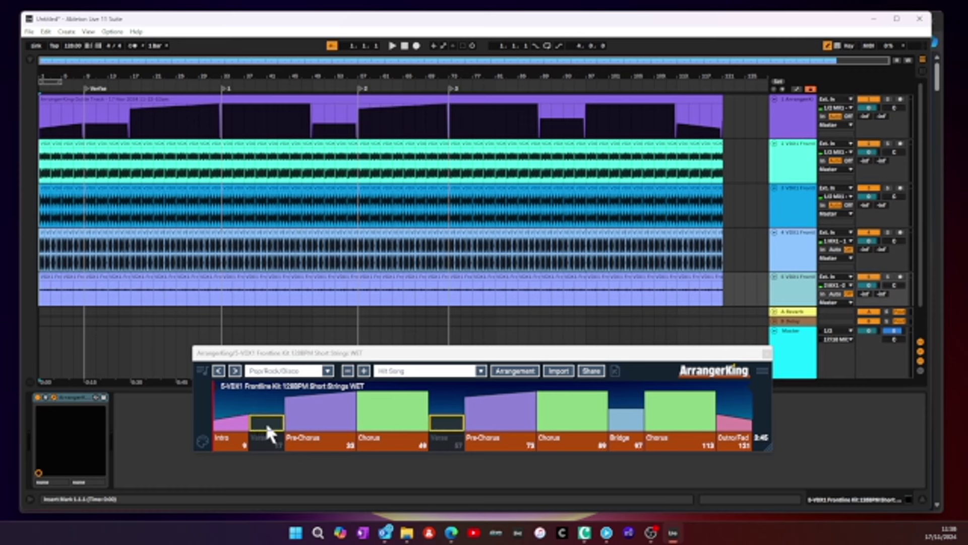
pyautogui.click(393, 46)
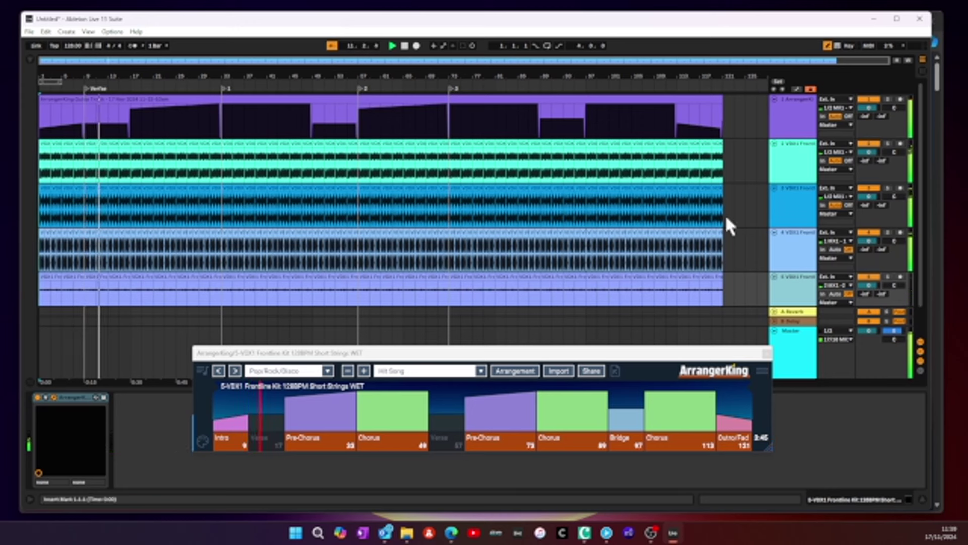
# Step: Mute the Pre-Chorus sections in the Loop 03 track's ArrangerKing during playback, jump to locator 1, and stop
pyautogui.click(803, 217)
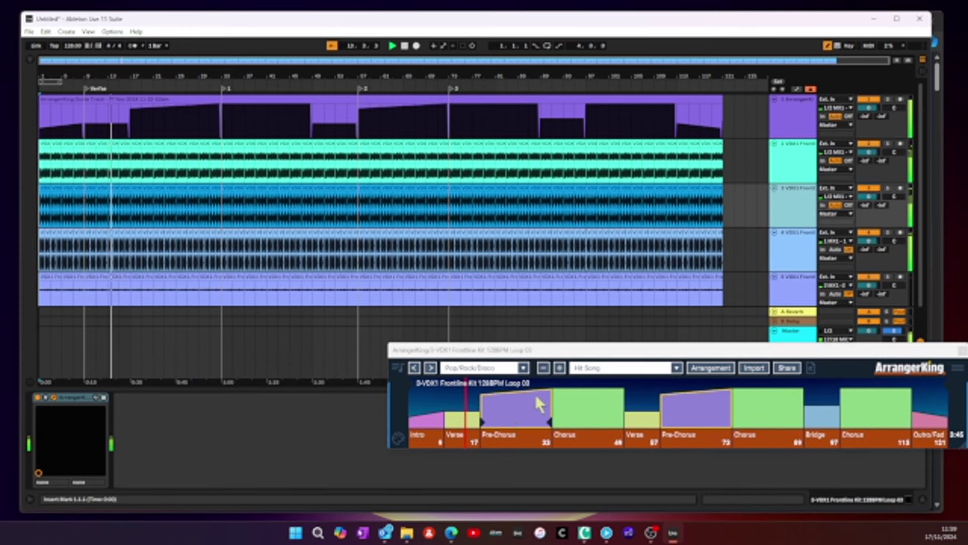
pyautogui.click(513, 411)
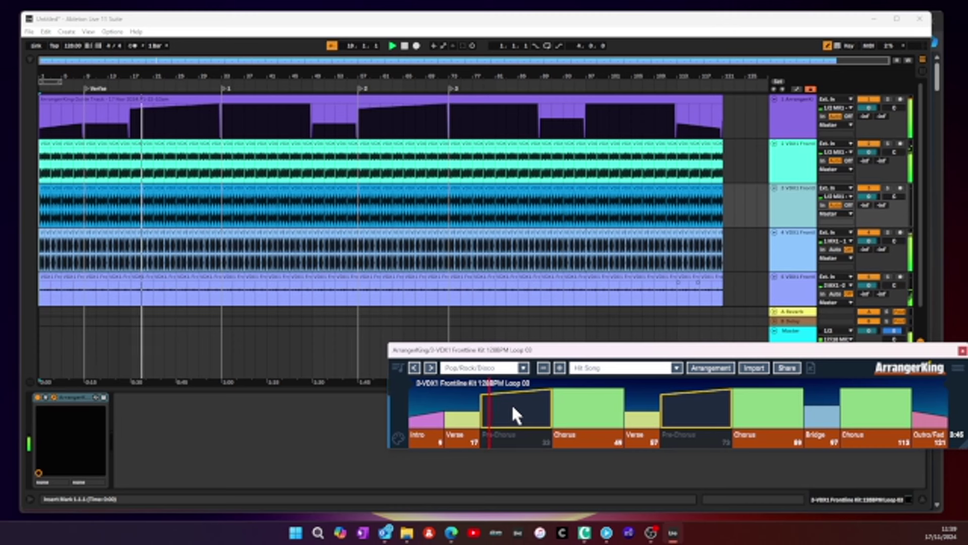
pyautogui.click(222, 87)
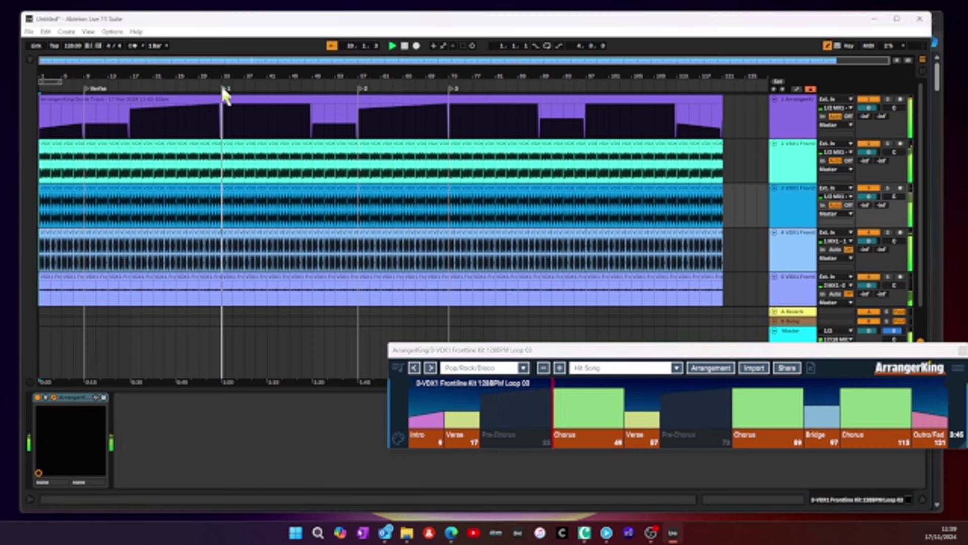
pyautogui.click(405, 46)
# Step: Correct the name of the locator at bar 9 to Verse
pyautogui.moveTo(65, 76); pyautogui.dragTo(141, 195)
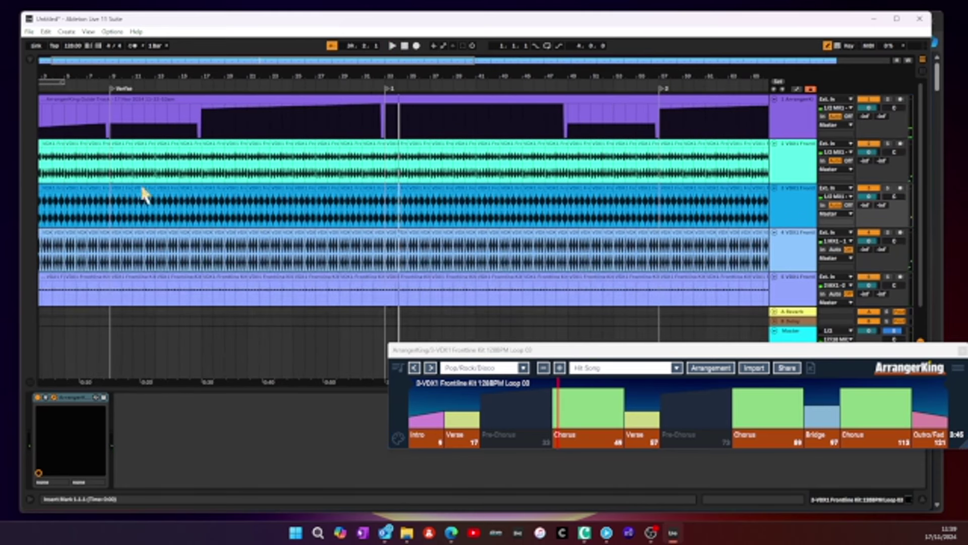
pyautogui.rightClick(126, 89)
pyautogui.click(158, 99)
pyautogui.moveTo(346, 77); pyautogui.dragTo(210, 77)
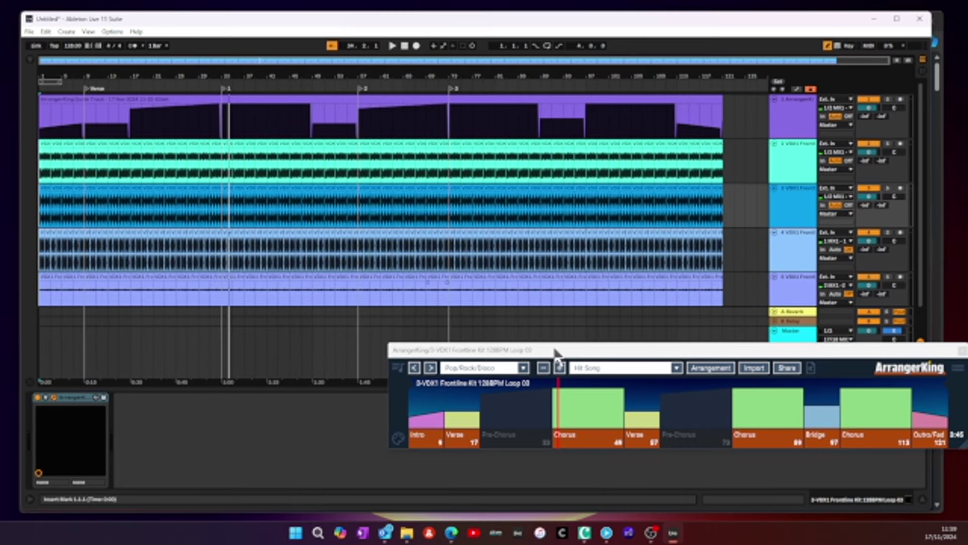
# Step: Play the transition from the Intro into the Verse with the Loop 03 ArrangerKing window moved into full view, and stop
pyautogui.moveTo(558, 352); pyautogui.dragTo(431, 388)
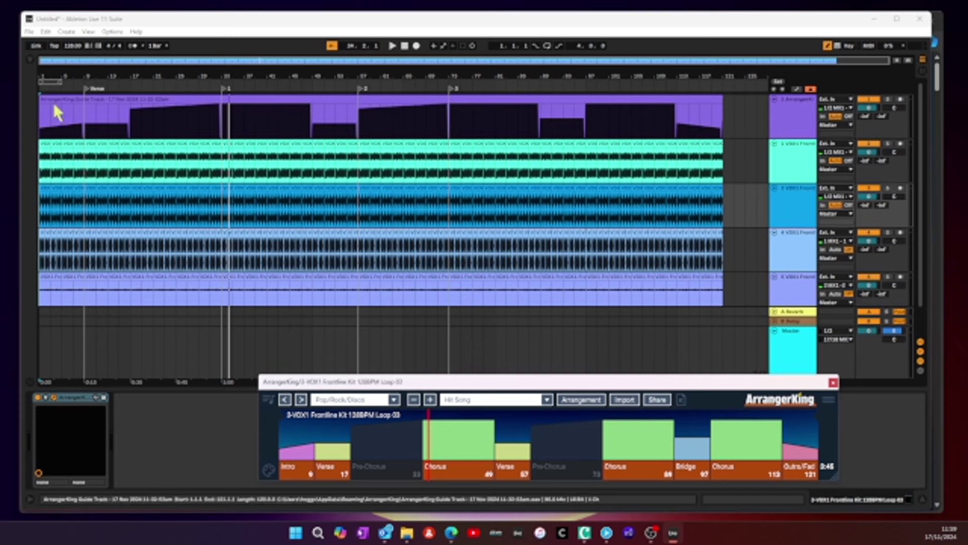
pyautogui.moveTo(54, 76); pyautogui.dragTo(54, 99)
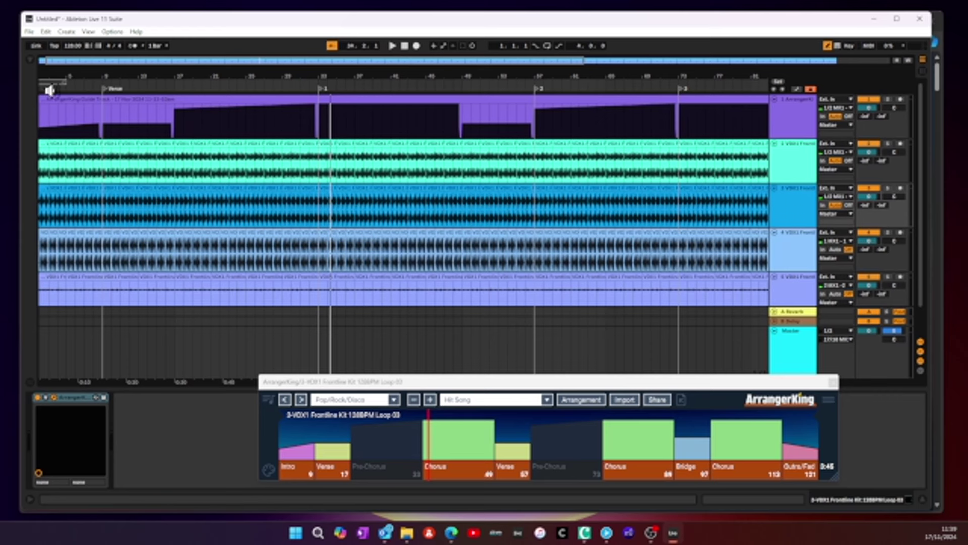
pyautogui.click(92, 82)
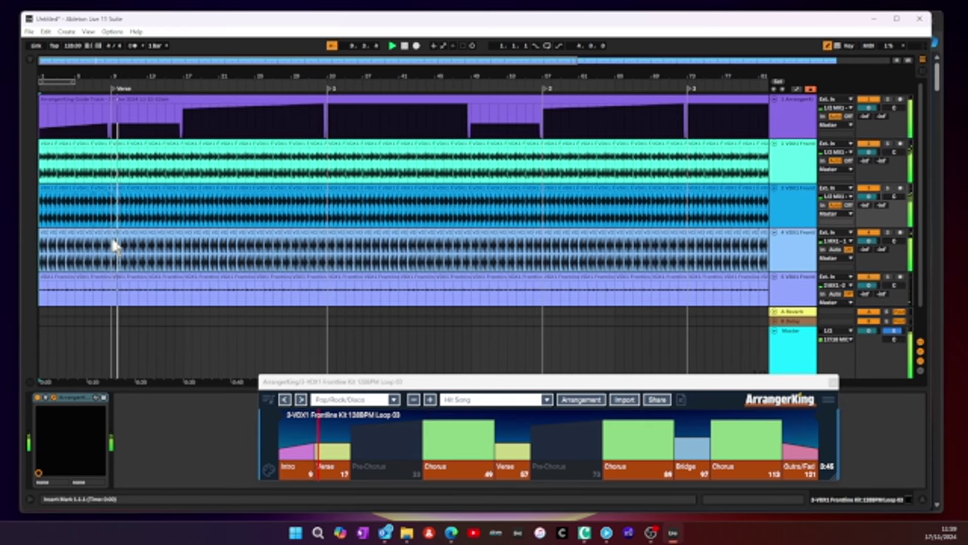
pyautogui.press('space')
# Step: Delete the Short Strings audio from bar 9 to bar 13 and compare the track with its ArrangerKing sections
pyautogui.click(127, 275)
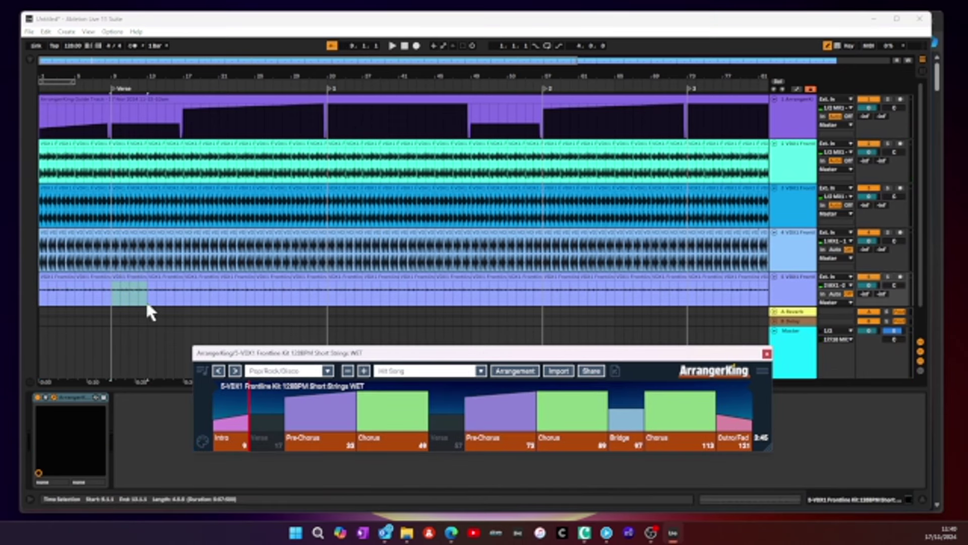
pyautogui.rightClick(131, 280)
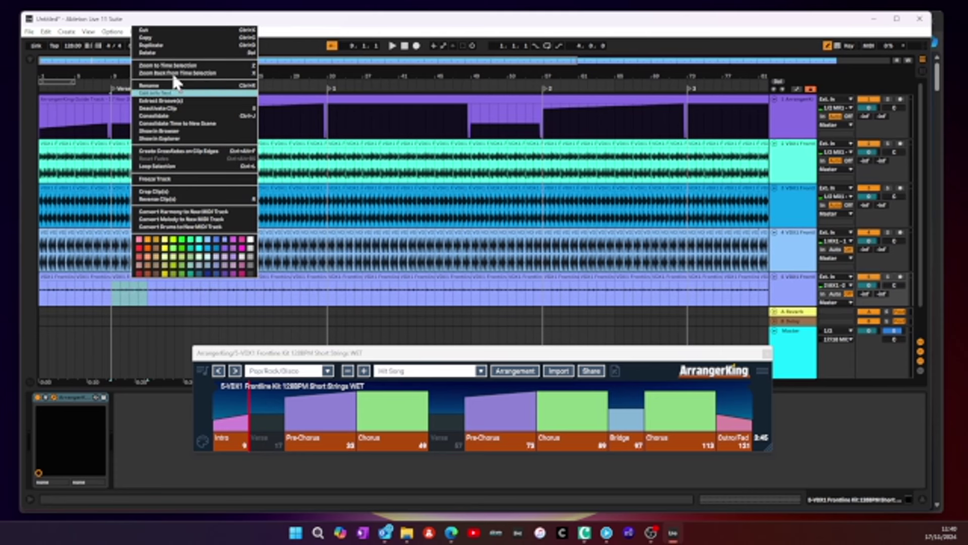
pyautogui.click(170, 53)
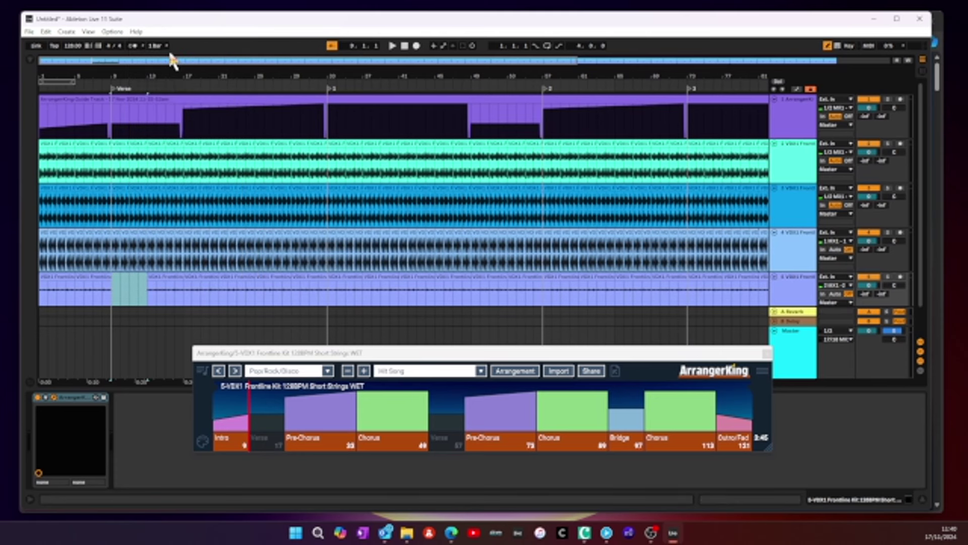
pyautogui.moveTo(351, 75); pyautogui.dragTo(237, 74)
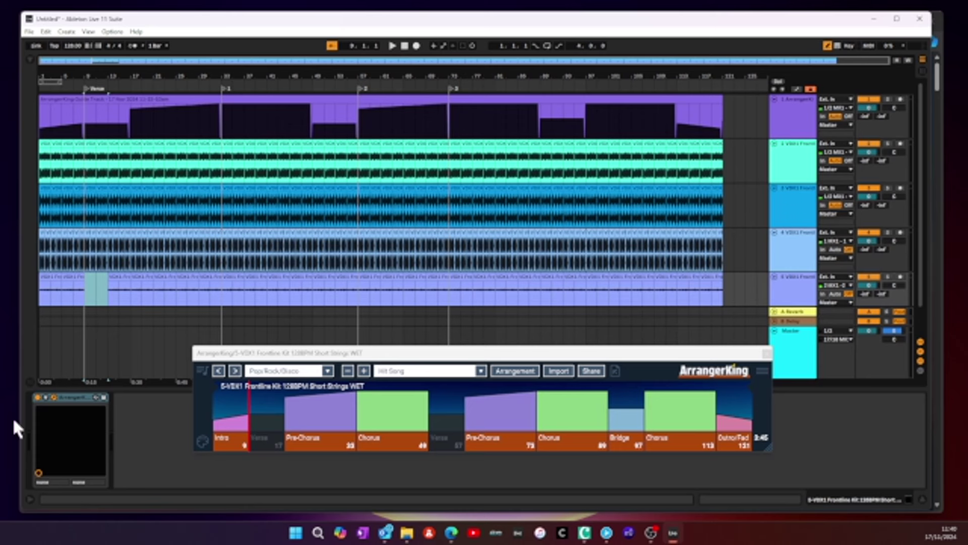
pyautogui.moveTo(459, 361); pyautogui.dragTo(417, 361)
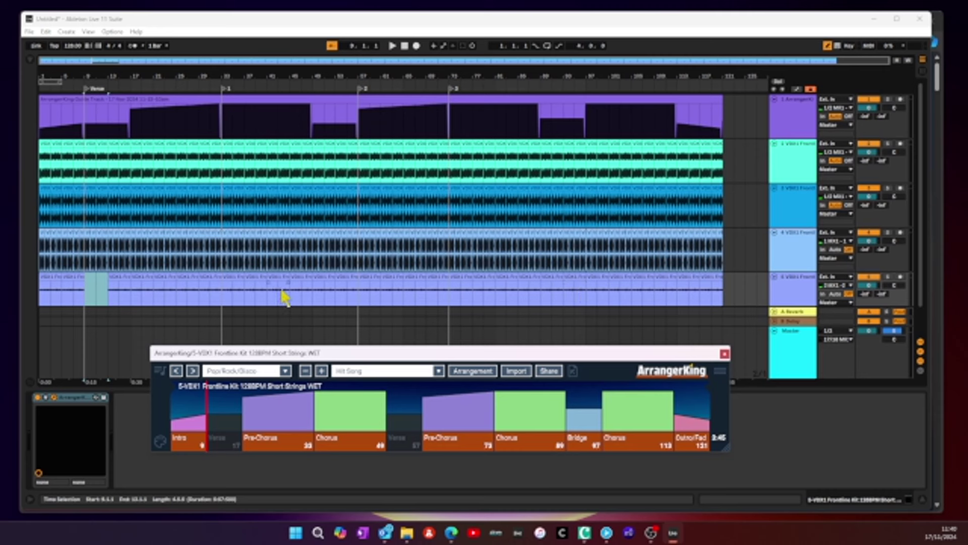
pyautogui.moveTo(421, 449)
# Step: Group the Bass Guitar 02 and Loop 03 tracks
pyautogui.click(796, 284)
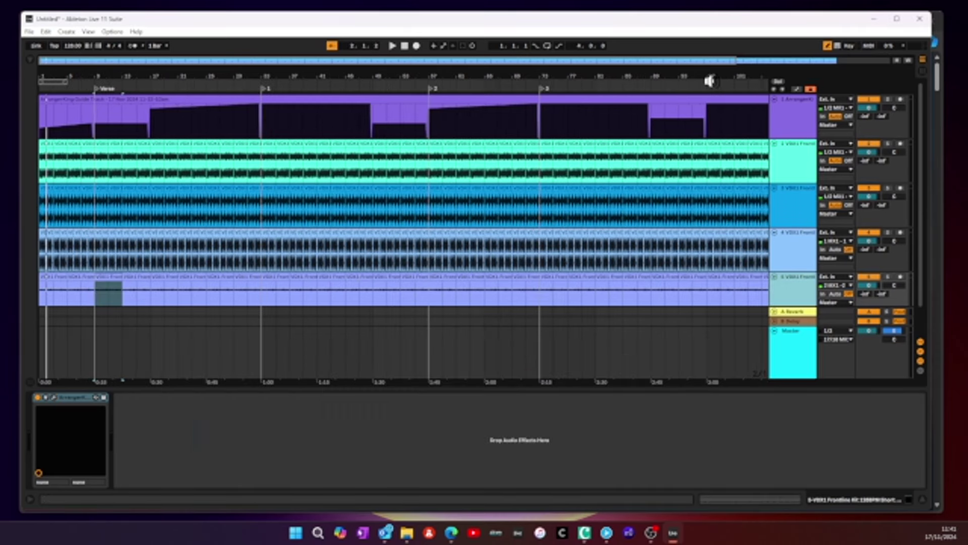
pyautogui.moveTo(713, 78); pyautogui.dragTo(604, 75)
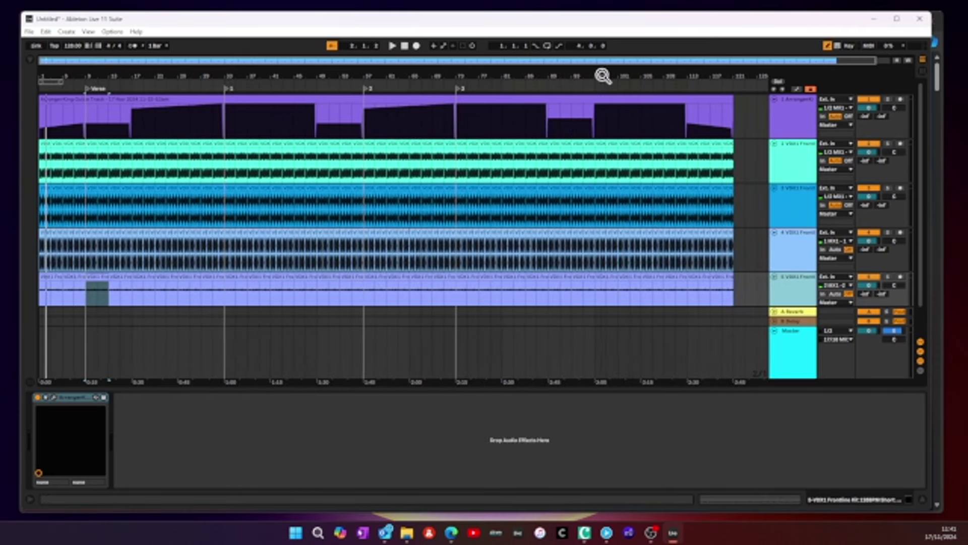
pyautogui.click(803, 220)
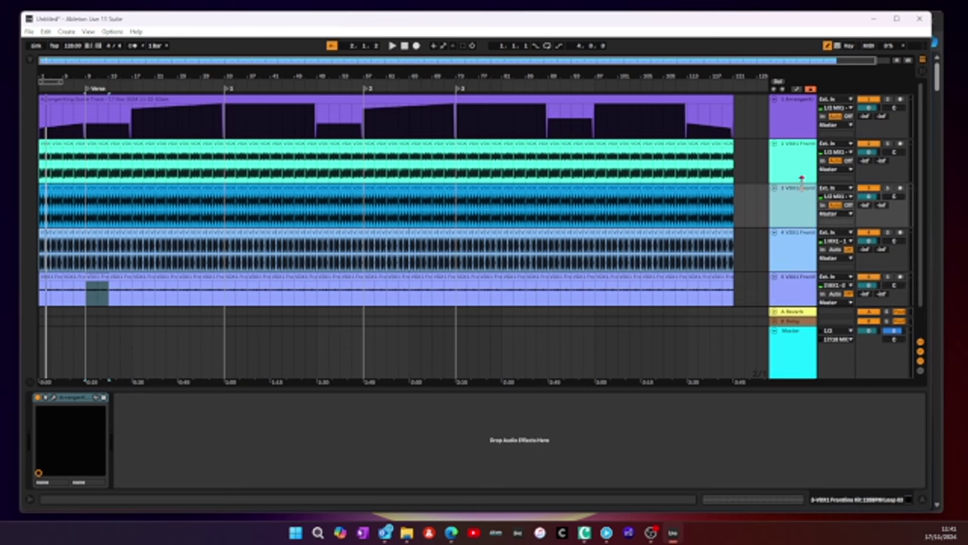
pyautogui.keyDown('shift'); pyautogui.click(801, 164); pyautogui.keyUp('shift')
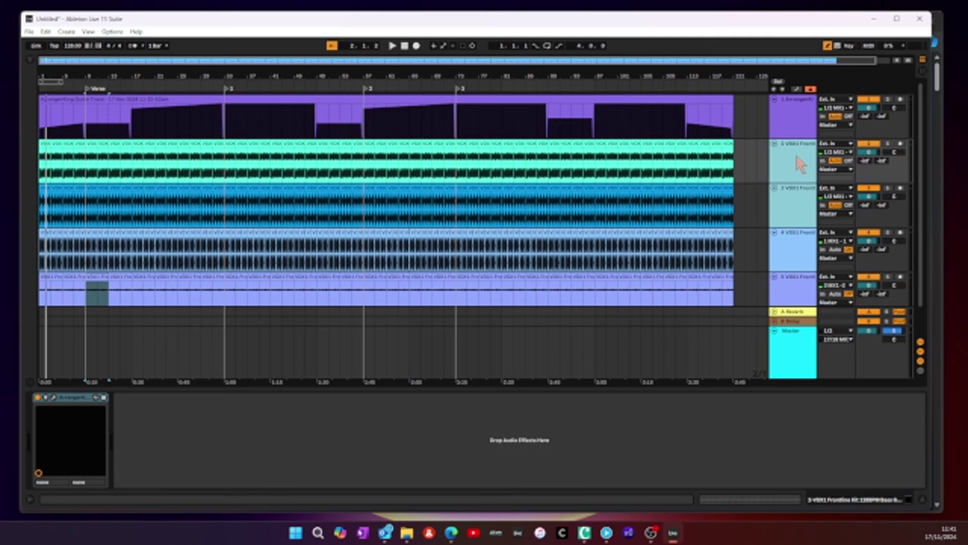
pyautogui.hotkey('ctrl', 'g')
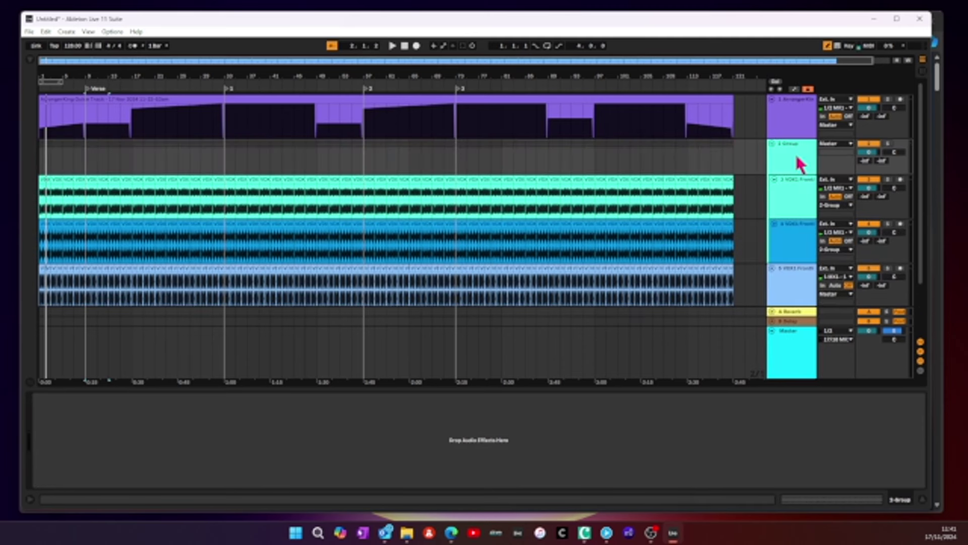
# Step: Check the group and its two member tracks for devices and delete ArrangerKing from the Bass Guitar 02 track
pyautogui.click(801, 164)
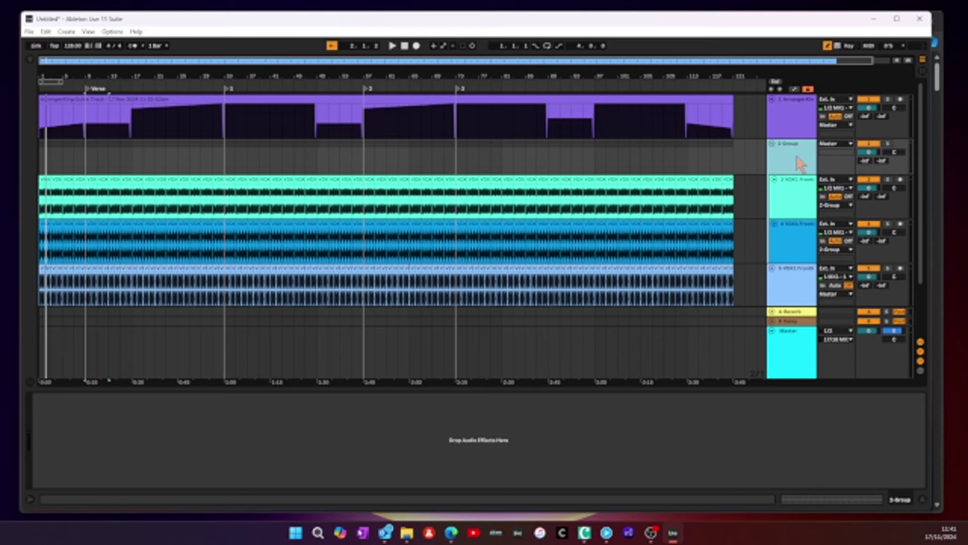
pyautogui.click(796, 246)
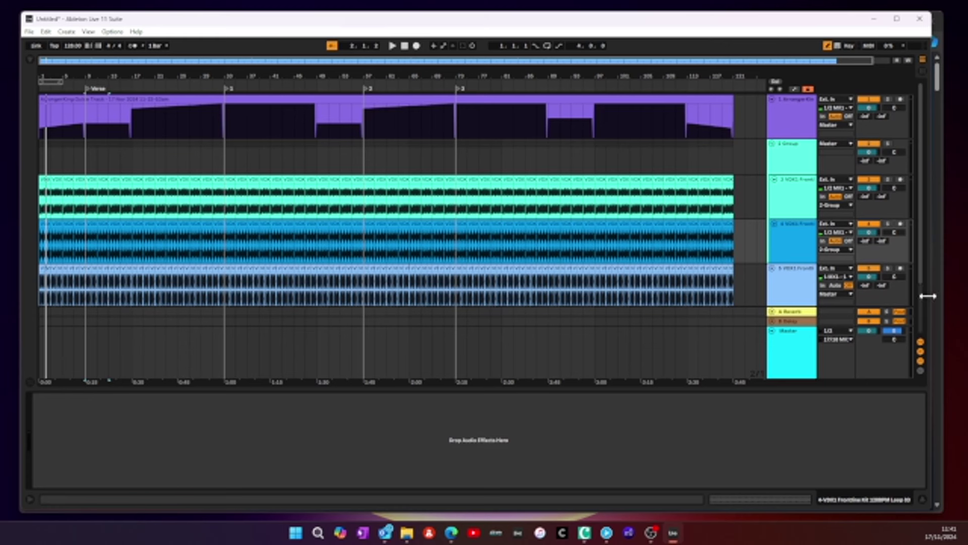
pyautogui.click(786, 197)
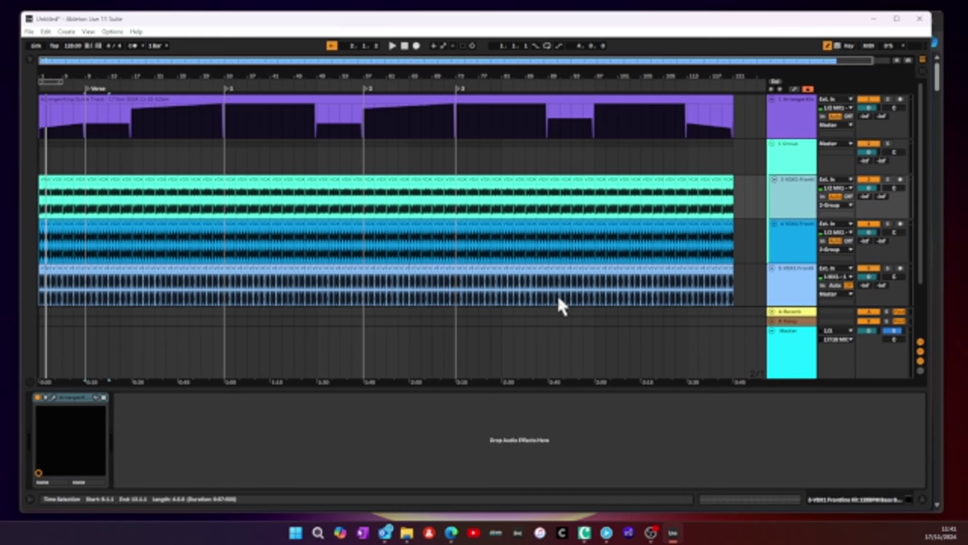
pyautogui.click(68, 394)
pyautogui.press('Delete')
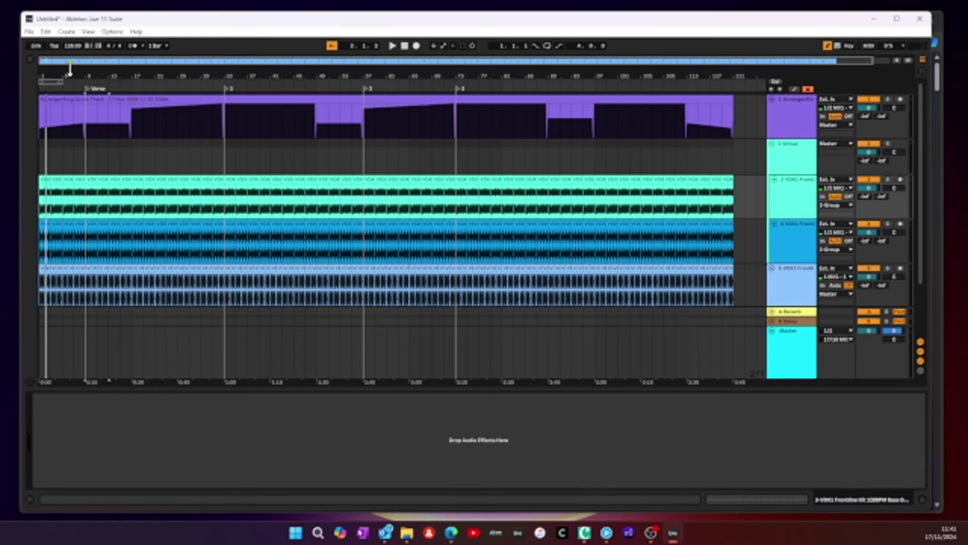
# Step: Add the BarkingAudio ArrangerKing plugin to the group track and mute its Intro section
pyautogui.click(29, 59)
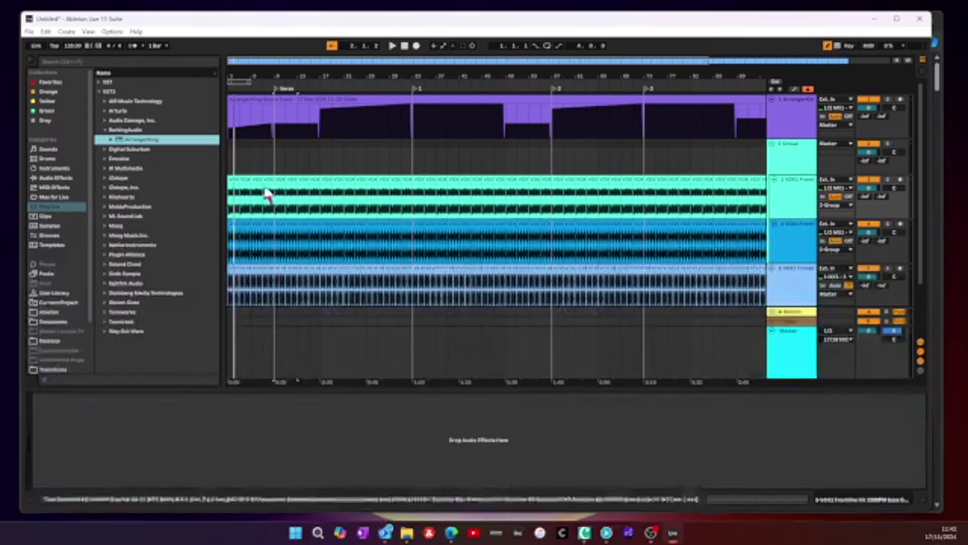
pyautogui.moveTo(142, 143); pyautogui.dragTo(779, 164)
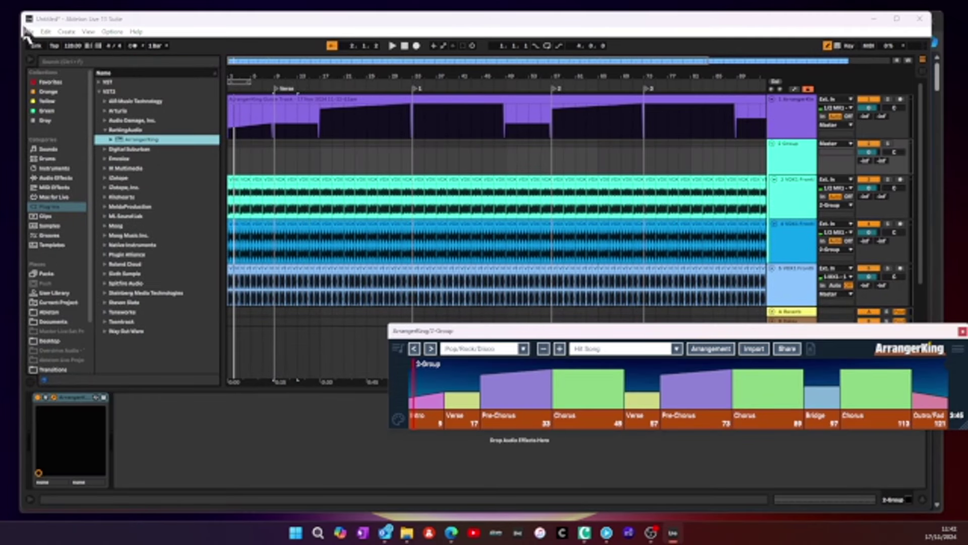
pyautogui.click(30, 58)
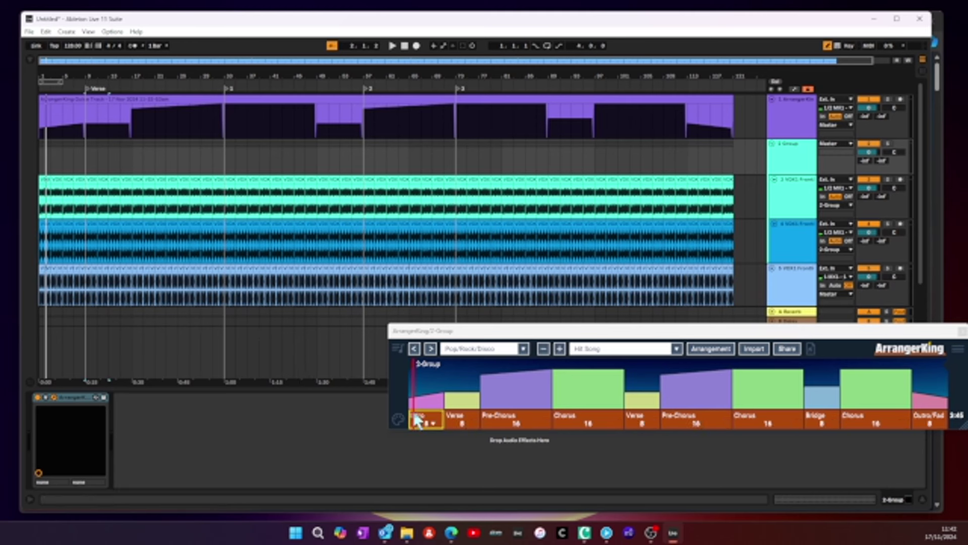
pyautogui.click(426, 414)
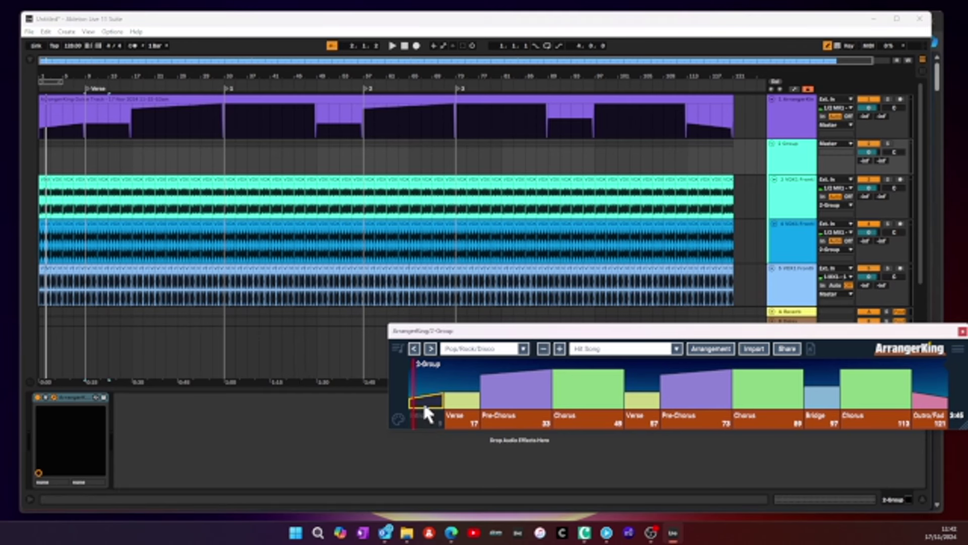
# Step: Play the song from the start through the group's muted Intro into the Verse, and stop
pyautogui.click(404, 46)
pyautogui.click(392, 46)
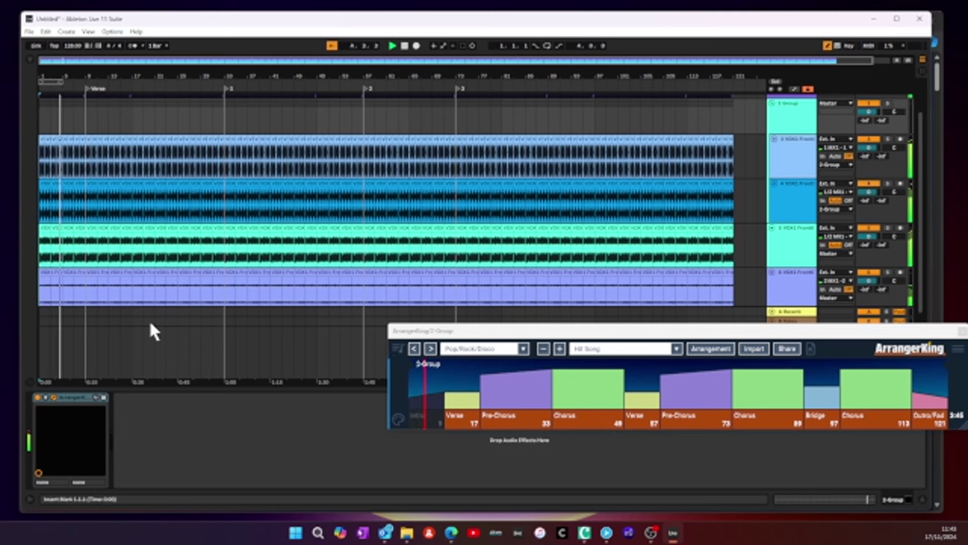
pyautogui.moveTo(43, 73); pyautogui.dragTo(43, 103)
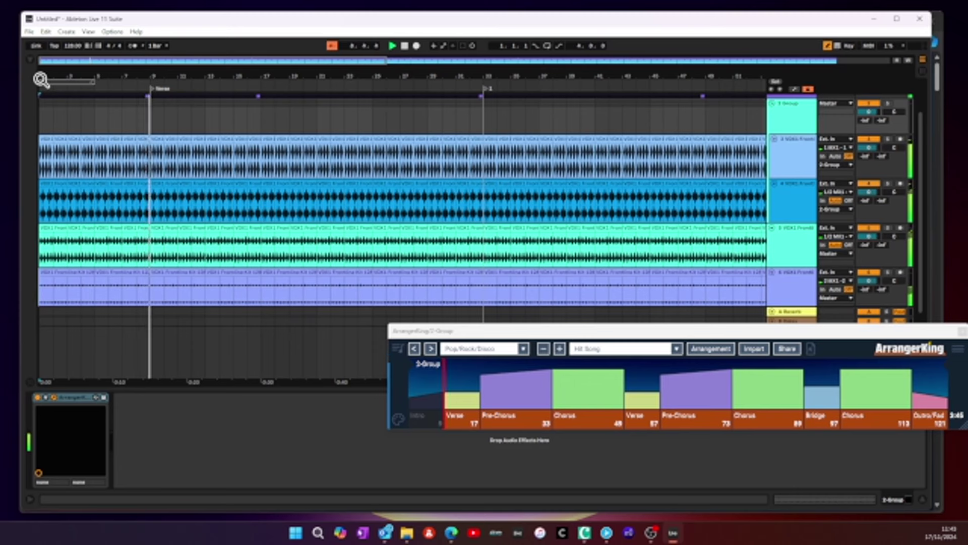
pyautogui.click(404, 45)
# Step: Fold the group track and move the ArrangerKing window below the tracks
pyautogui.moveTo(589, 334); pyautogui.dragTo(343, 273)
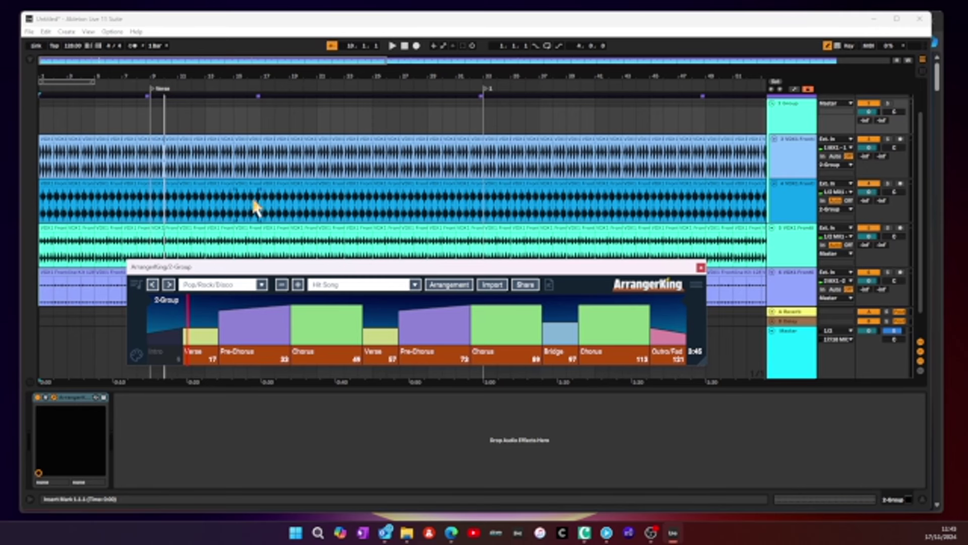
pyautogui.click(773, 104)
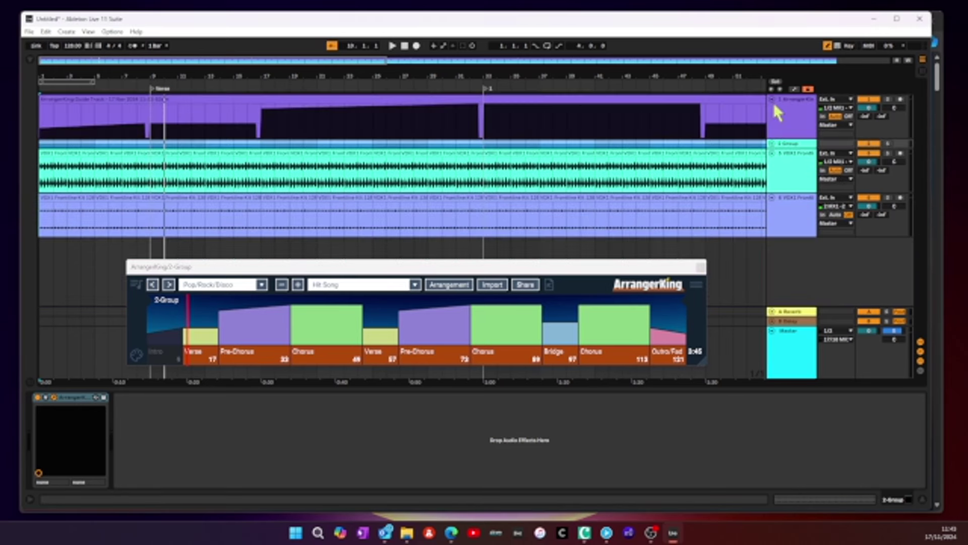
pyautogui.moveTo(638, 275); pyautogui.dragTo(689, 383)
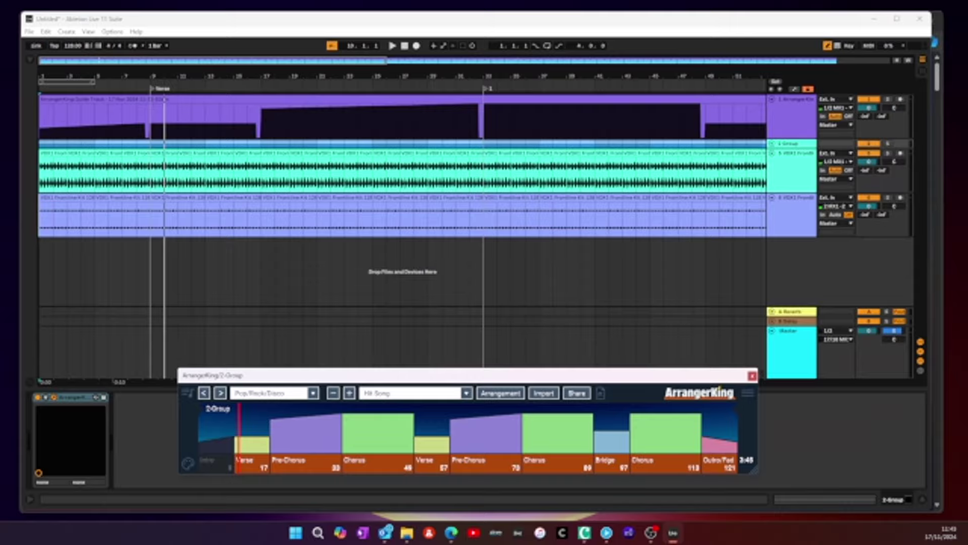
# Step: Switch to the browser's ArrangerKing manual and skim the sections on basics, guide tracks, mute patterns, Quick Chords and recording
pyautogui.hotkey('alt', 'Tab')
pyautogui.scroll(-7, 467, 308)
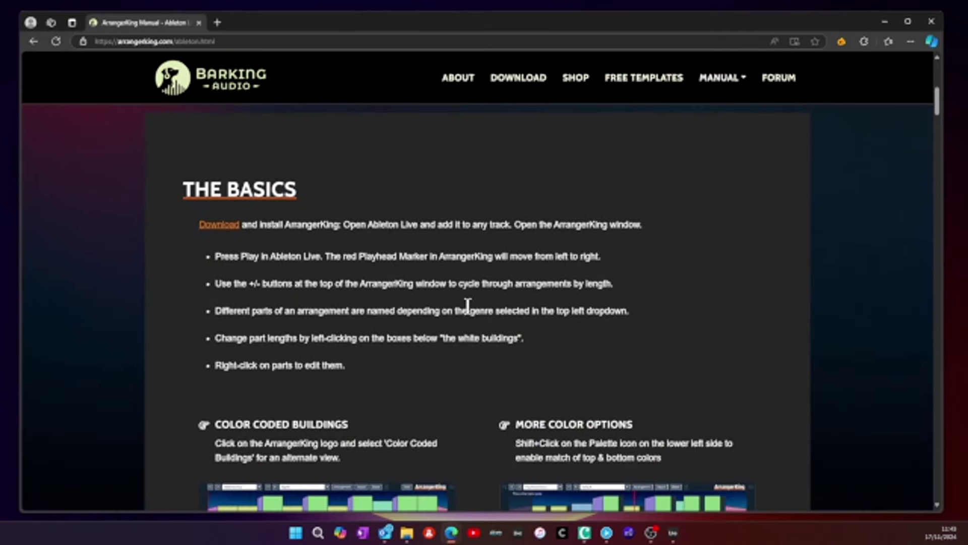
pyautogui.scroll(-6, 467, 305)
pyautogui.scroll(-8, 467, 307)
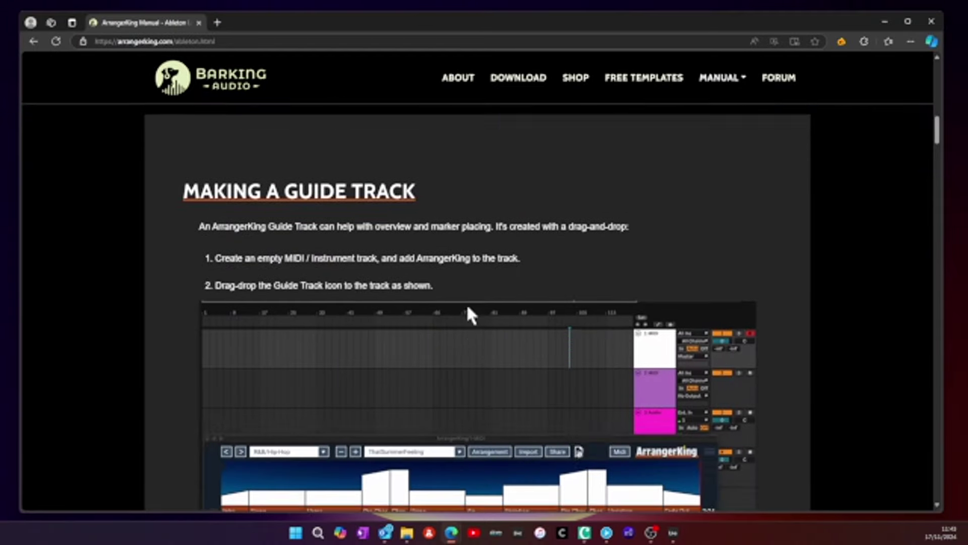
pyautogui.scroll(-10, 469, 313)
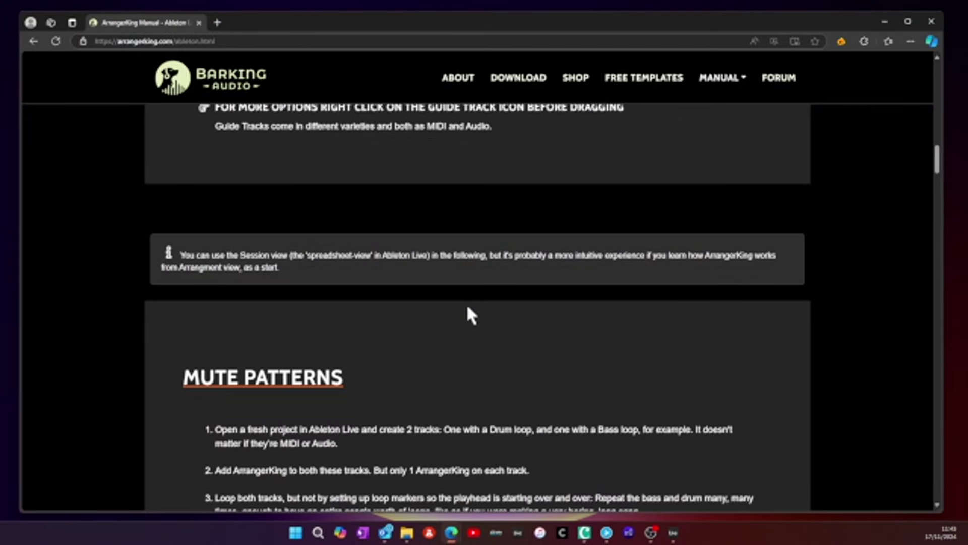
pyautogui.scroll(-6, 468, 306)
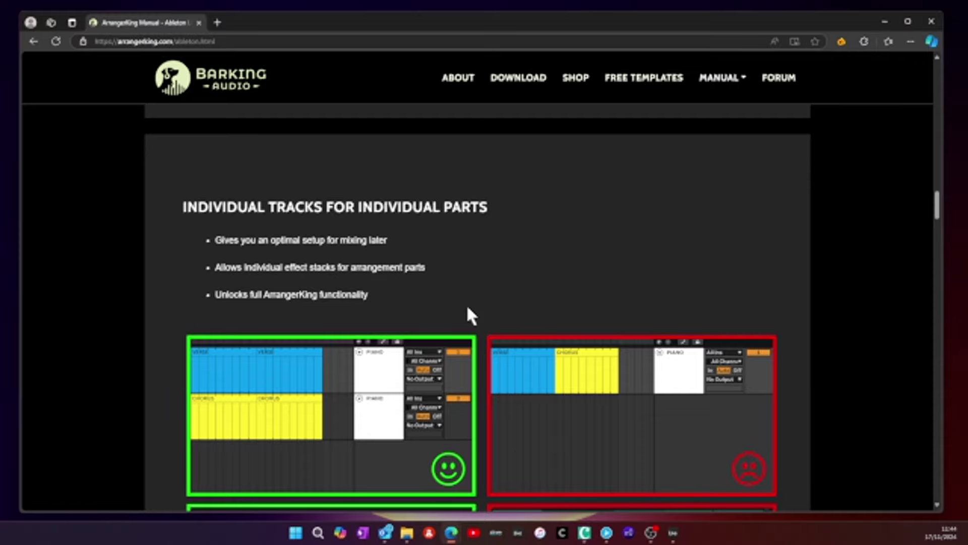
pyautogui.scroll(-10, 468, 309)
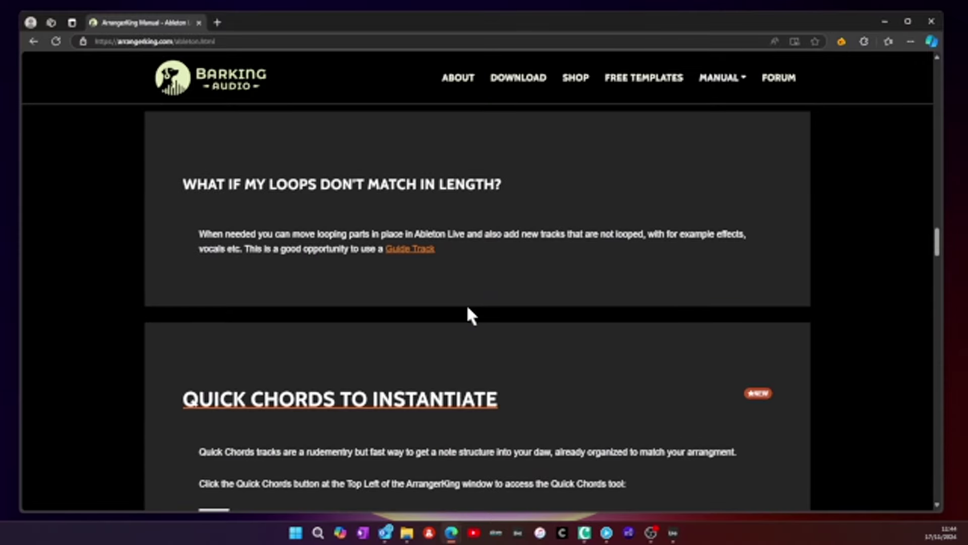
pyautogui.scroll(-12, 468, 309)
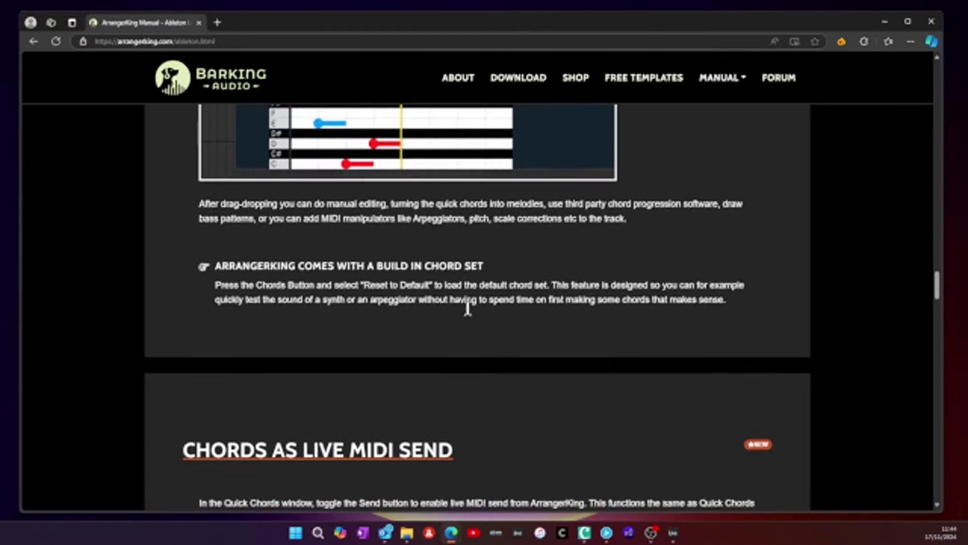
pyautogui.scroll(-15, 468, 309)
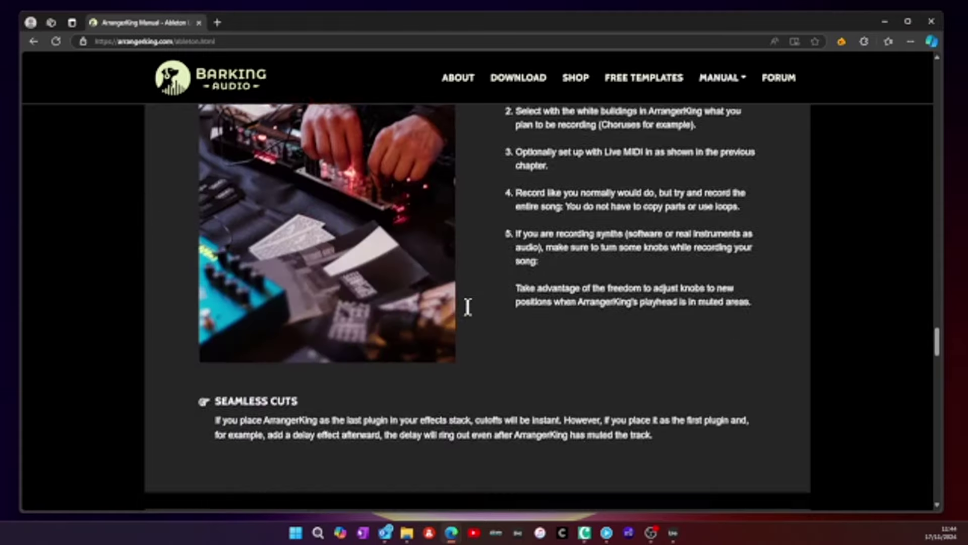
# Step: Skim the manual's reference-track cheat sheet and Sharing Arrangements section, and return to Ableton Live
pyautogui.scroll(-5, 467, 308)
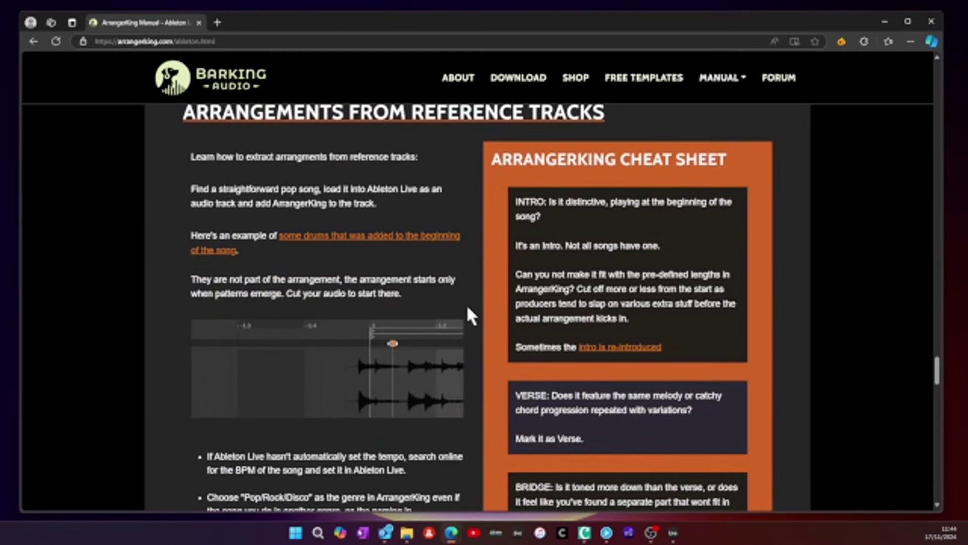
pyautogui.scroll(-1, 651, 323)
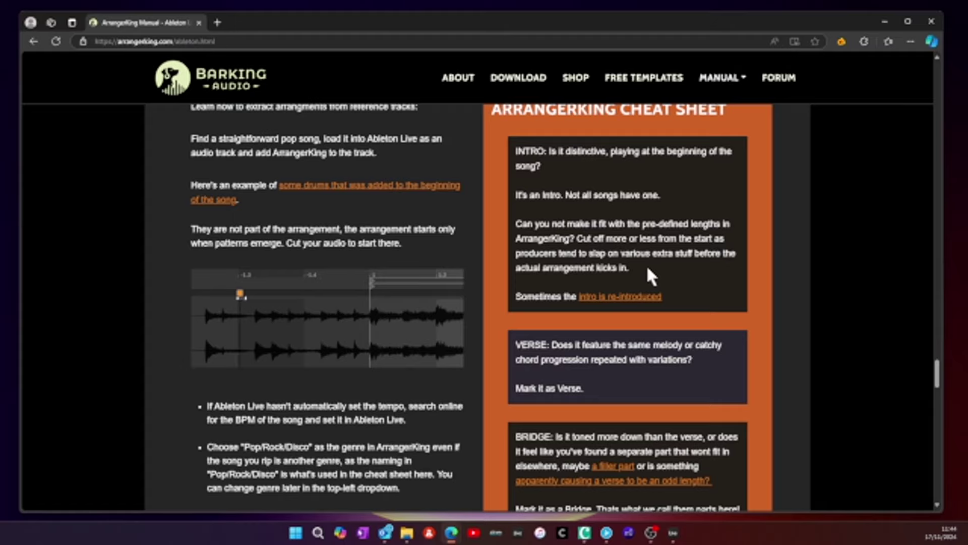
pyautogui.scroll(-3, 646, 266)
pyautogui.scroll(-1, 666, 363)
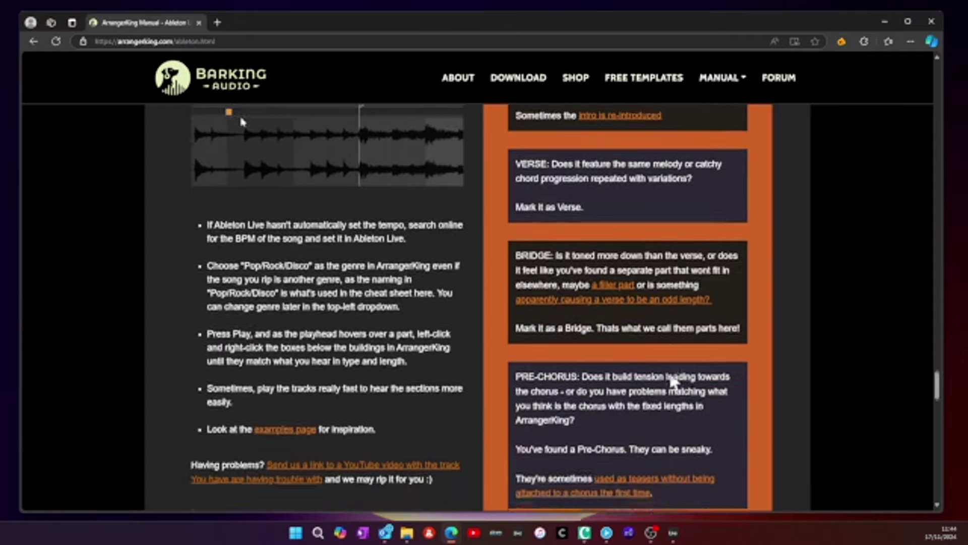
pyautogui.scroll(-12, 673, 379)
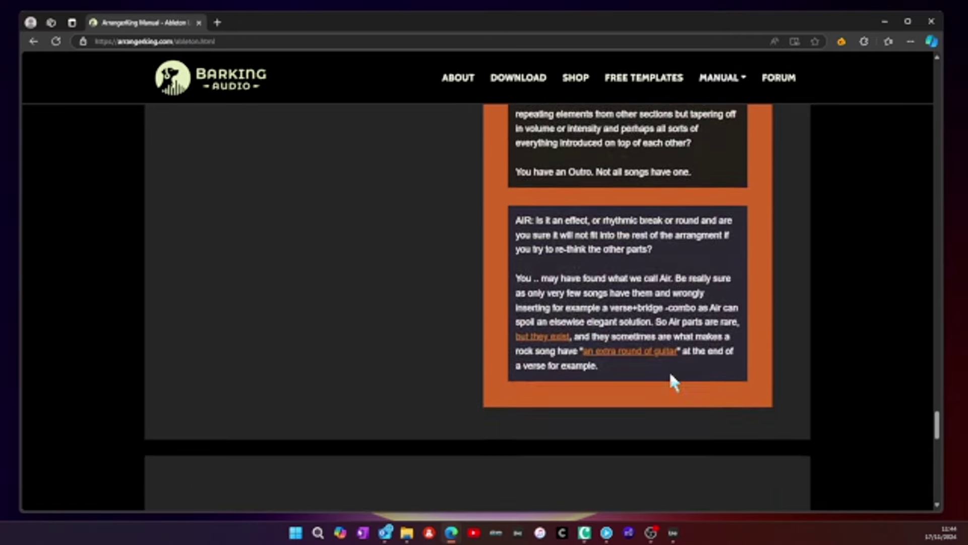
pyautogui.scroll(-5, 670, 375)
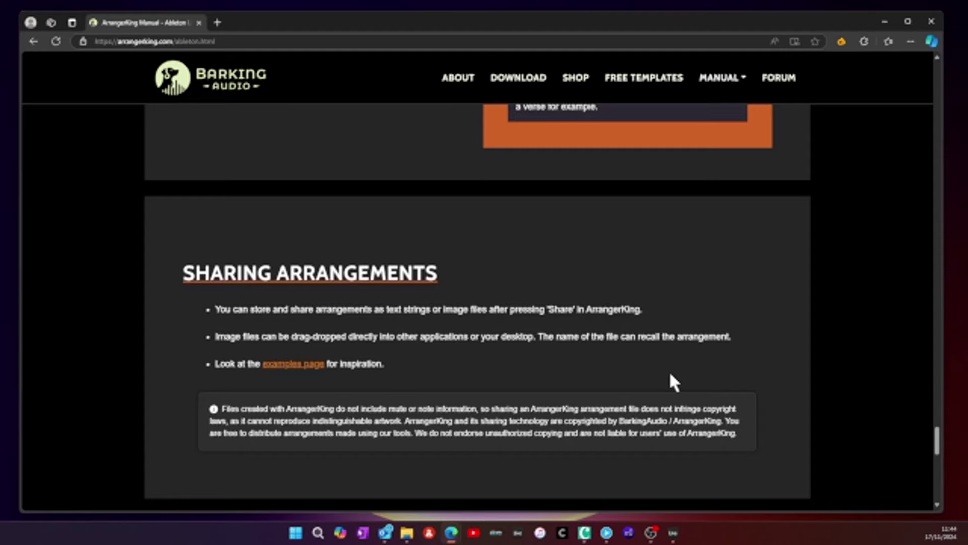
pyautogui.scroll(-4, 671, 374)
pyautogui.scroll(15, 667, 374)
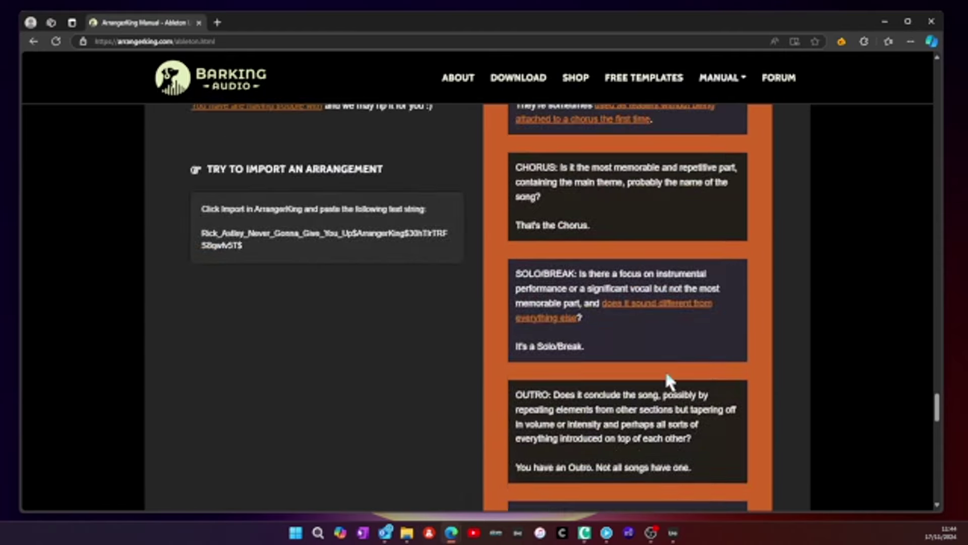
pyautogui.scroll(7, 664, 370)
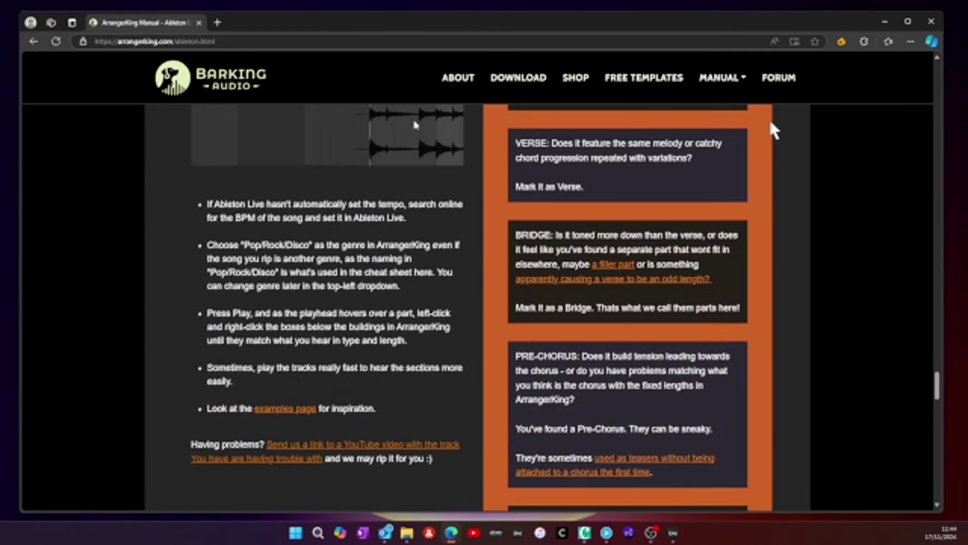
pyautogui.click(883, 22)
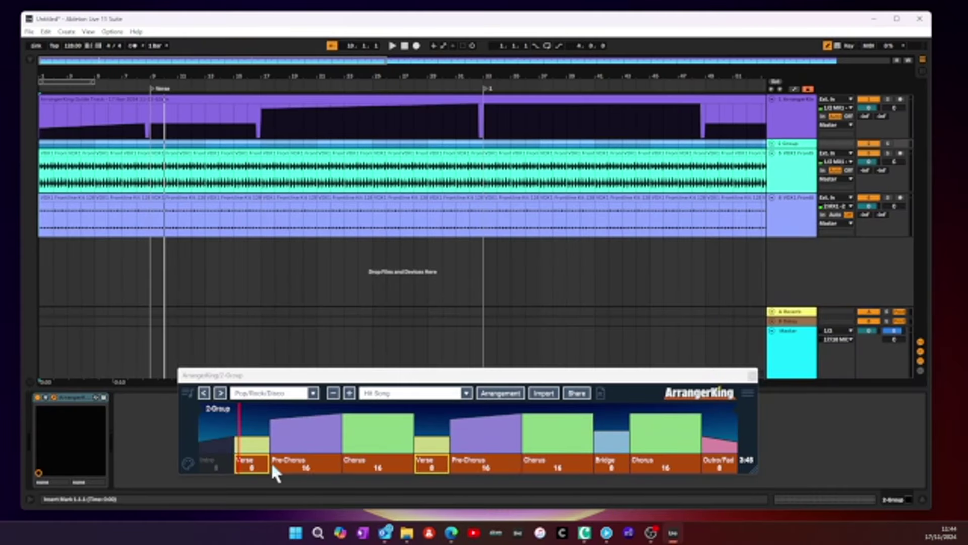
# Step: Try muting all Chorus sections in the group's ArrangerKing with its window moved slightly higher
pyautogui.moveTo(369, 382); pyautogui.dragTo(359, 373)
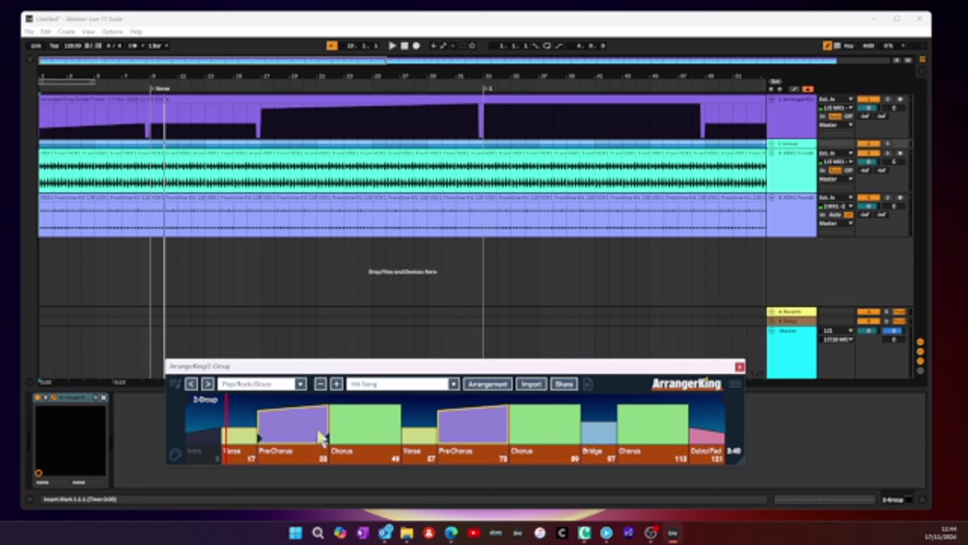
pyautogui.moveTo(367, 370); pyautogui.dragTo(354, 360)
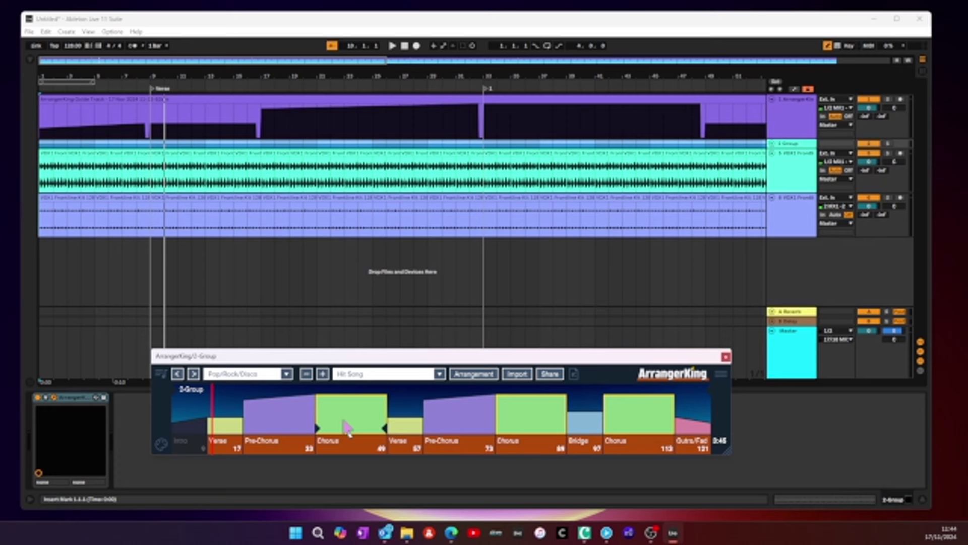
pyautogui.moveTo(205, 439)
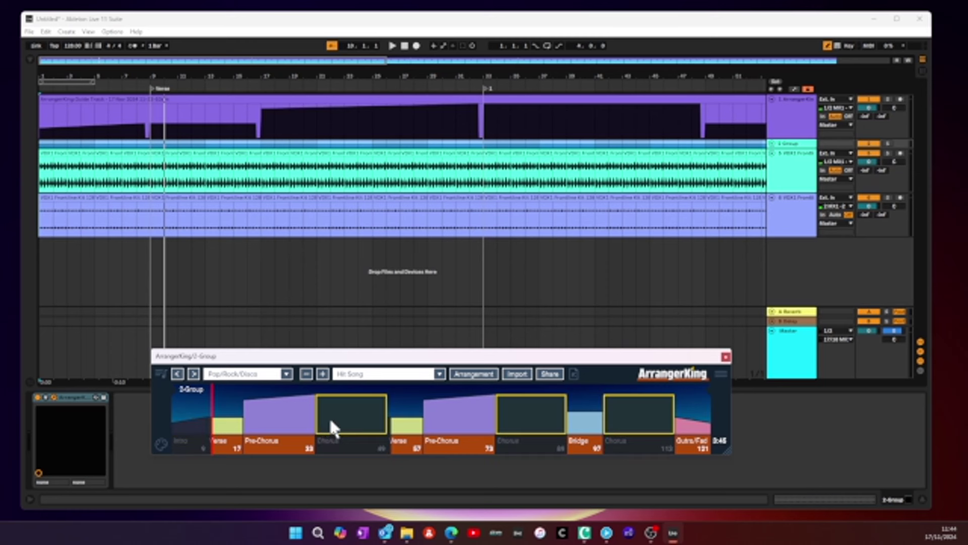
pyautogui.moveTo(319, 435); pyautogui.dragTo(357, 431)
pyautogui.moveTo(358, 431)
pyautogui.mouseDown()
pyautogui.moveTo(318, 428)
pyautogui.moveTo(389, 434)
pyautogui.moveTo(382, 425)
pyautogui.moveTo(356, 428)
pyautogui.moveTo(387, 433)
pyautogui.mouseUp()
pyautogui.click(171, 410)
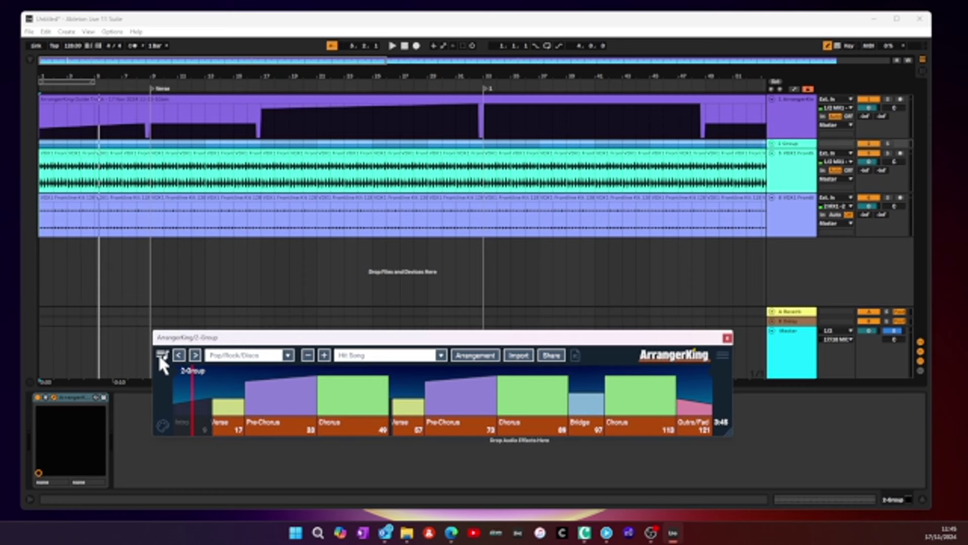
# Step: Open the Quick Chords tool in the group's ArrangerKing and reposition its window over the lower tracks
pyautogui.click(162, 355)
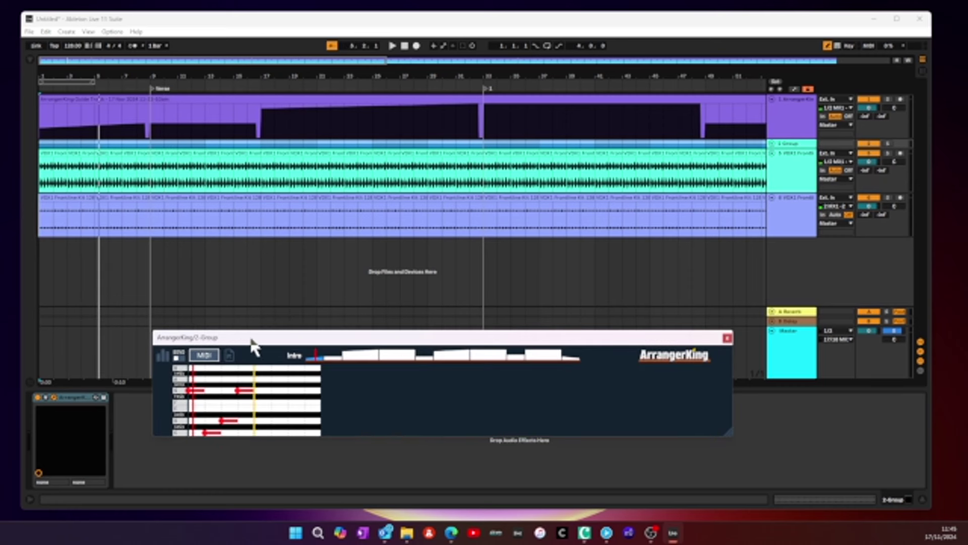
pyautogui.moveTo(252, 339); pyautogui.dragTo(292, 313)
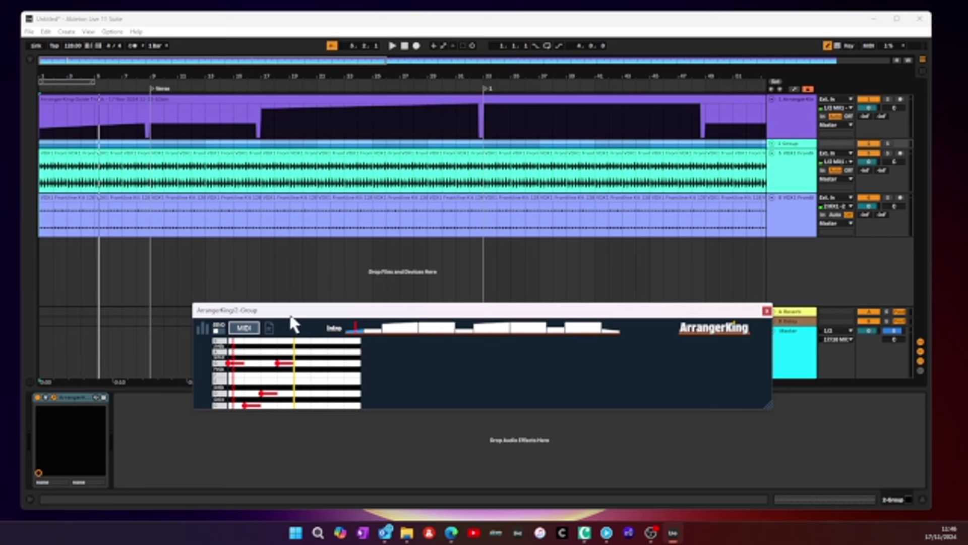
pyautogui.moveTo(290, 318); pyautogui.dragTo(317, 351)
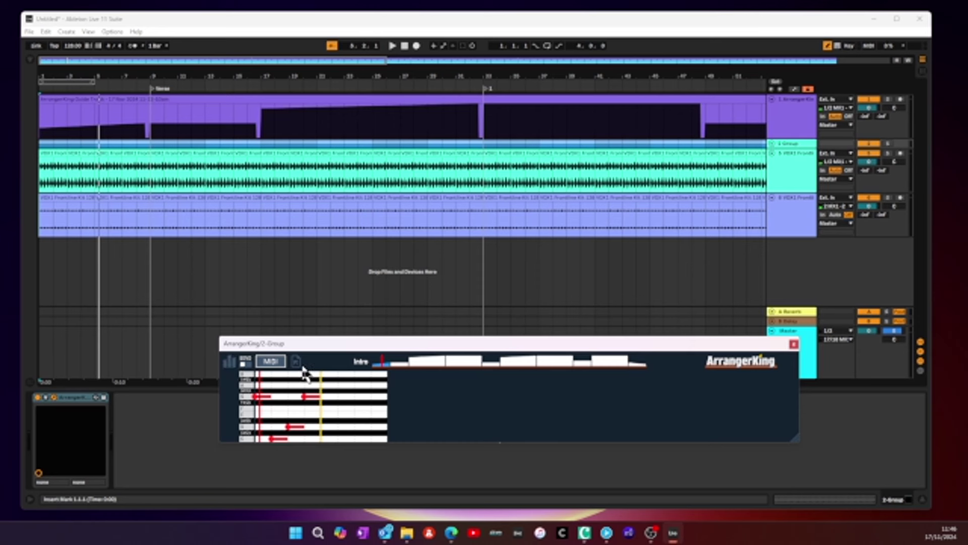
# Step: Place the Quick Chords MIDI at bar 1 on a new track below the loops, without importing tempo and time signature data
pyautogui.moveTo(296, 362)
pyautogui.mouseDown()
pyautogui.moveTo(119, 276)
pyautogui.moveTo(43, 262)
pyautogui.mouseUp()
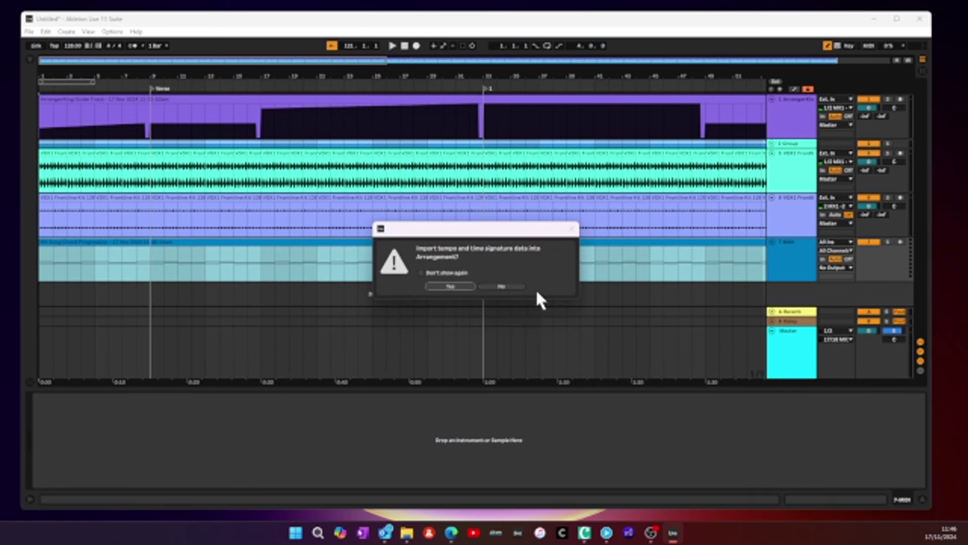
pyautogui.click(510, 286)
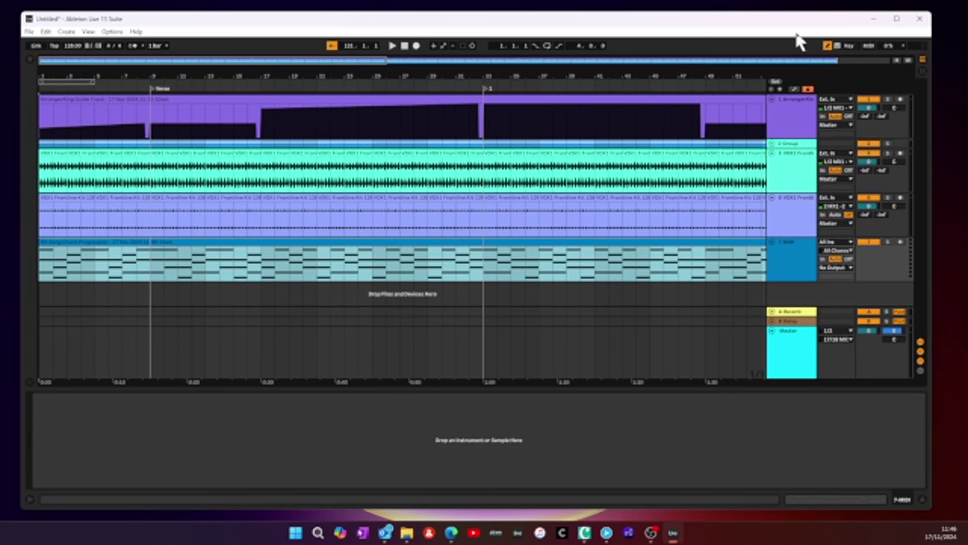
# Step: Compare the new chord clip's notes, folded to used pitches and enlarged, with the Intro pattern in the guide track's Quick Chords
pyautogui.click(786, 121)
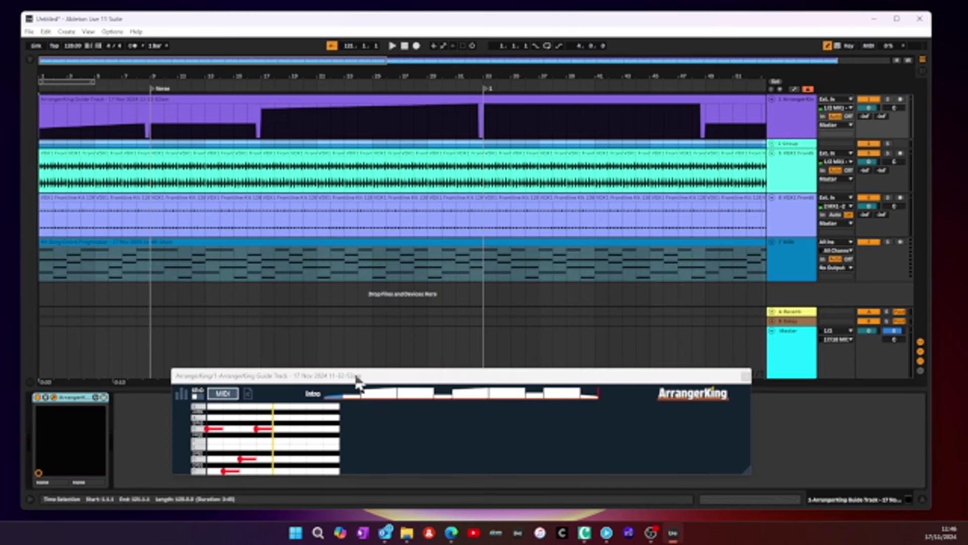
pyautogui.moveTo(357, 382); pyautogui.dragTo(425, 328)
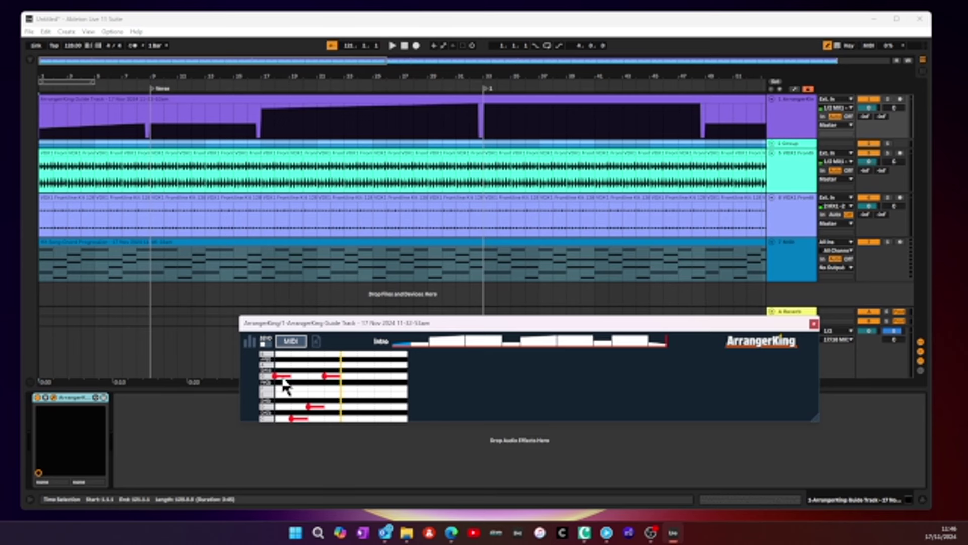
pyautogui.click(68, 242)
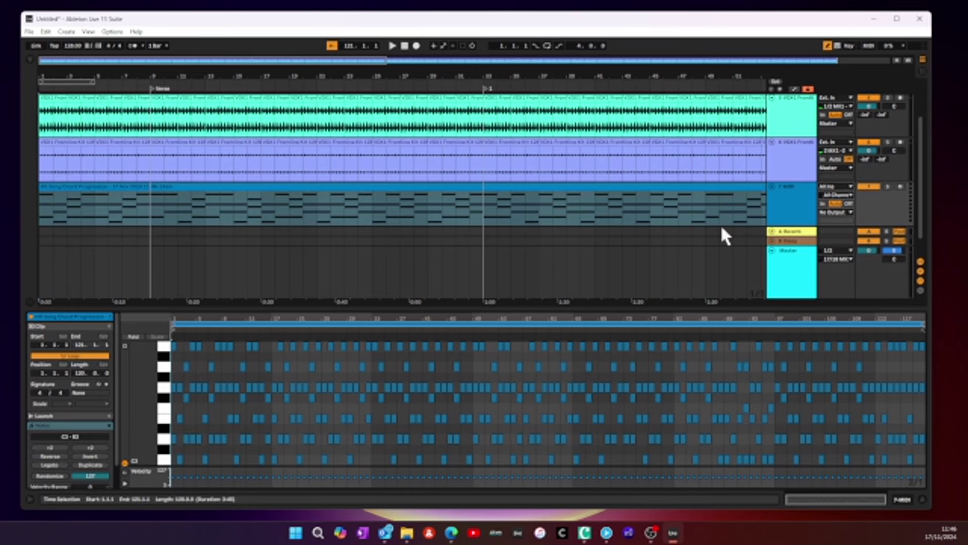
pyautogui.click(787, 209)
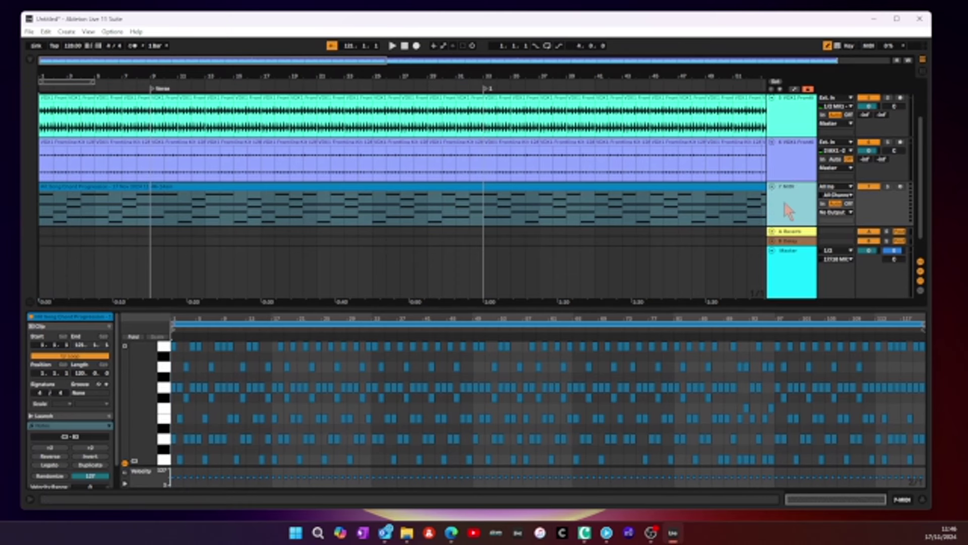
pyautogui.scroll(3, 797, 122)
pyautogui.click(802, 120)
pyautogui.moveTo(463, 333); pyautogui.dragTo(377, 177)
pyautogui.click(126, 337)
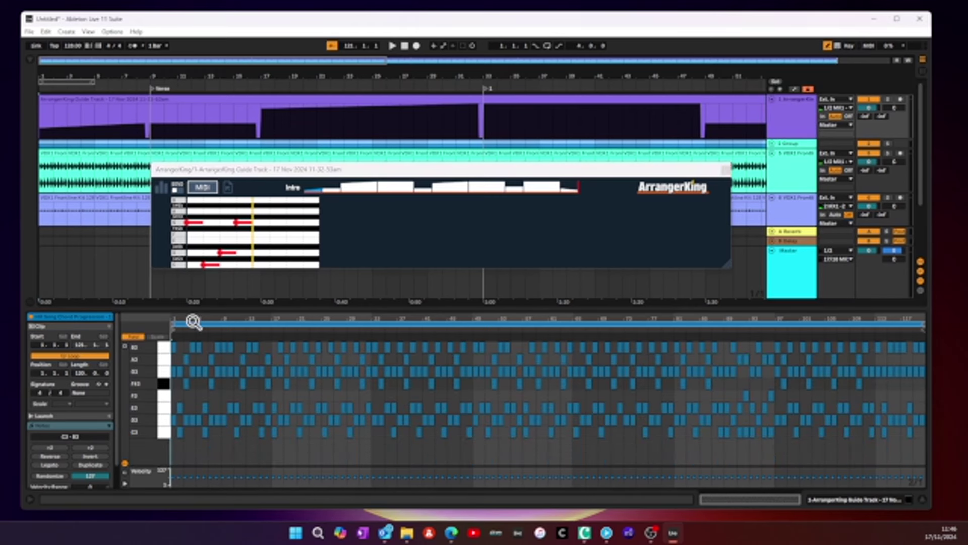
pyautogui.moveTo(180, 320); pyautogui.dragTo(180, 348)
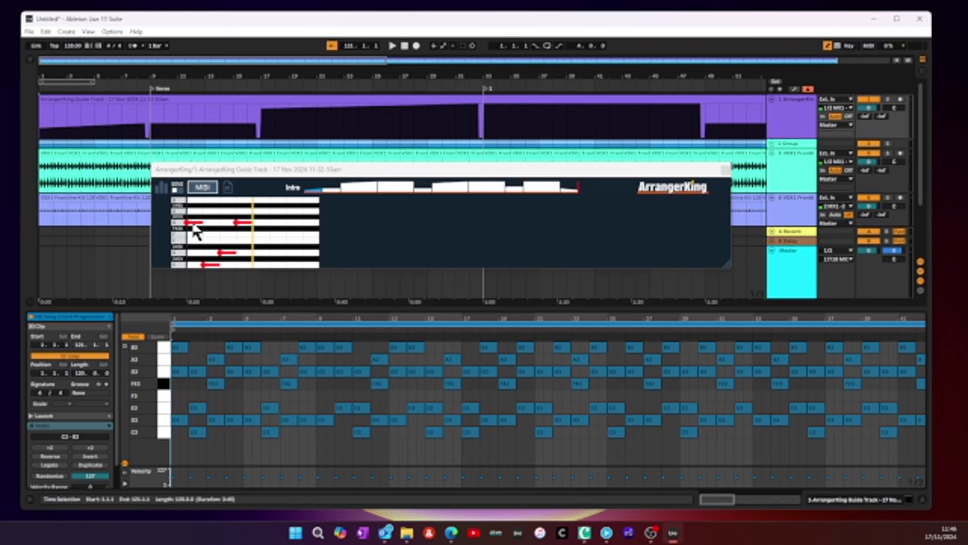
pyautogui.click(184, 352)
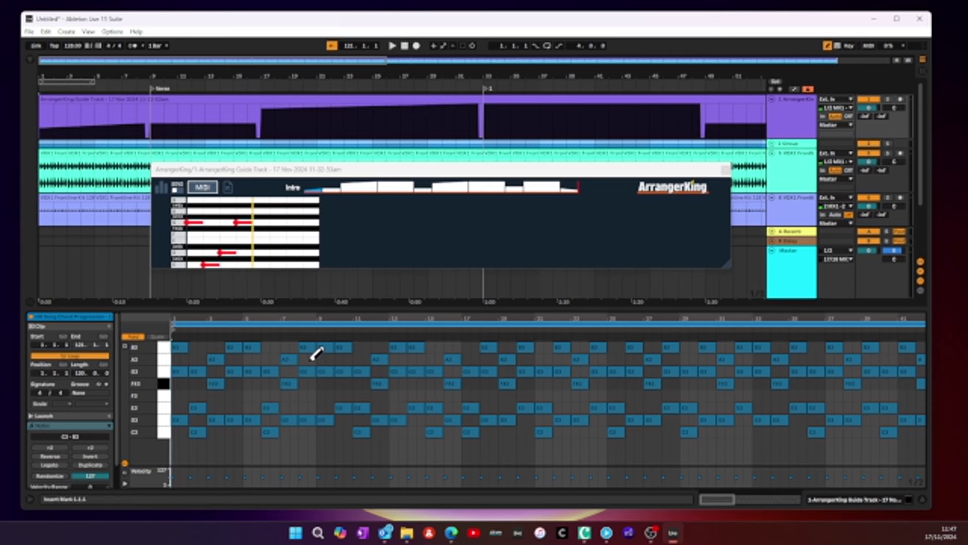
# Step: View the Pre-Chorus and Chorus chord patterns in Quick Chords and shift its window clear of the tracks
pyautogui.click(361, 194)
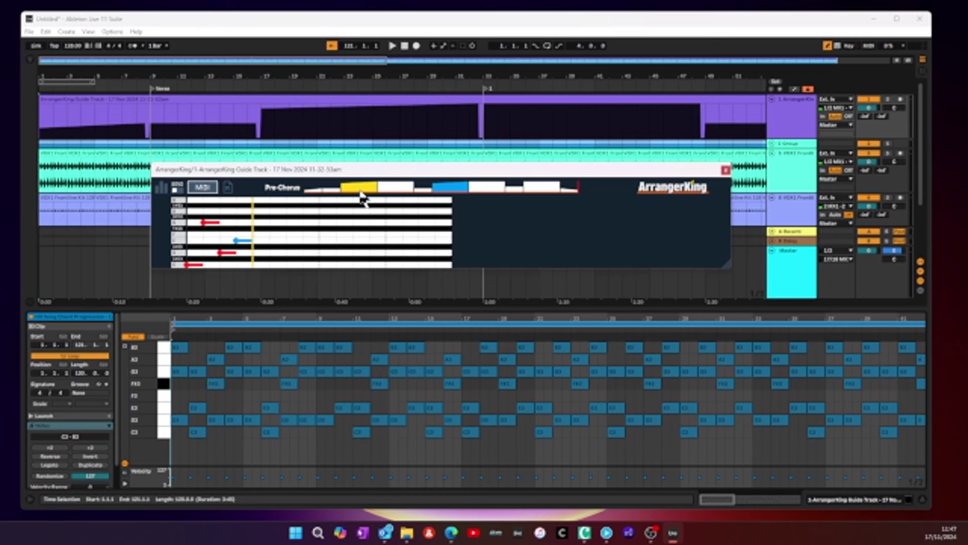
pyautogui.click(395, 194)
pyautogui.click(448, 193)
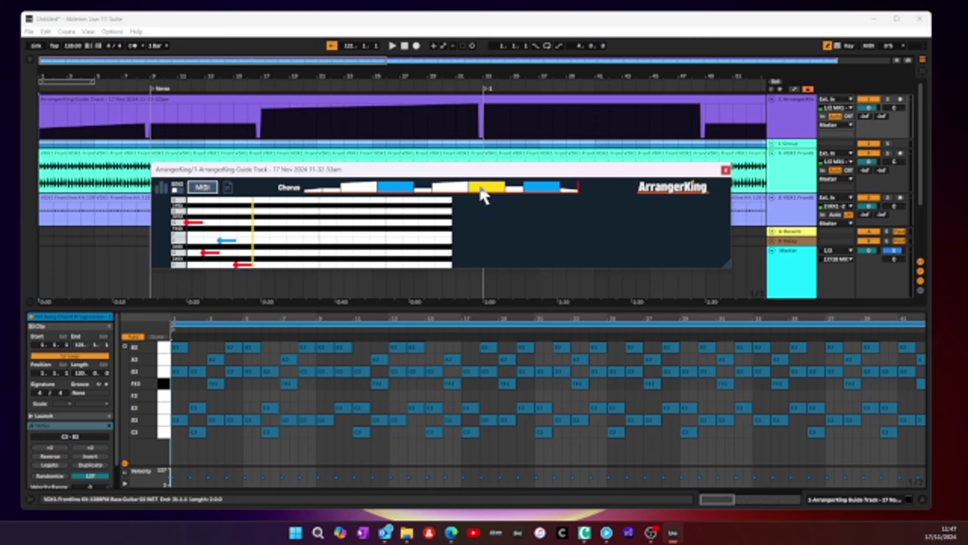
pyautogui.moveTo(439, 168); pyautogui.dragTo(507, 300)
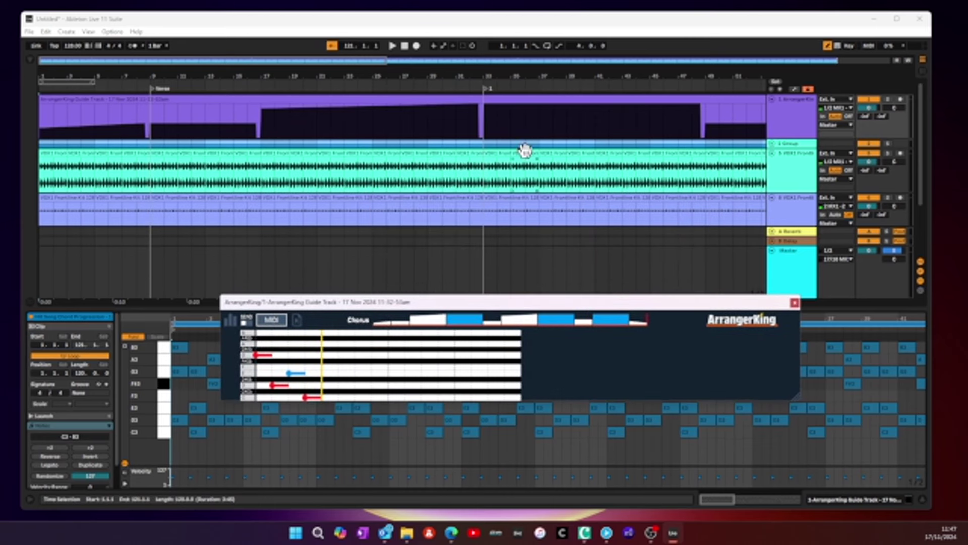
# Step: Load the Analog instrument's Synthetic Choir Strings preset onto the new MIDI chord track, showing the browser only while choosing it
pyautogui.scroll(-4, 735, 144)
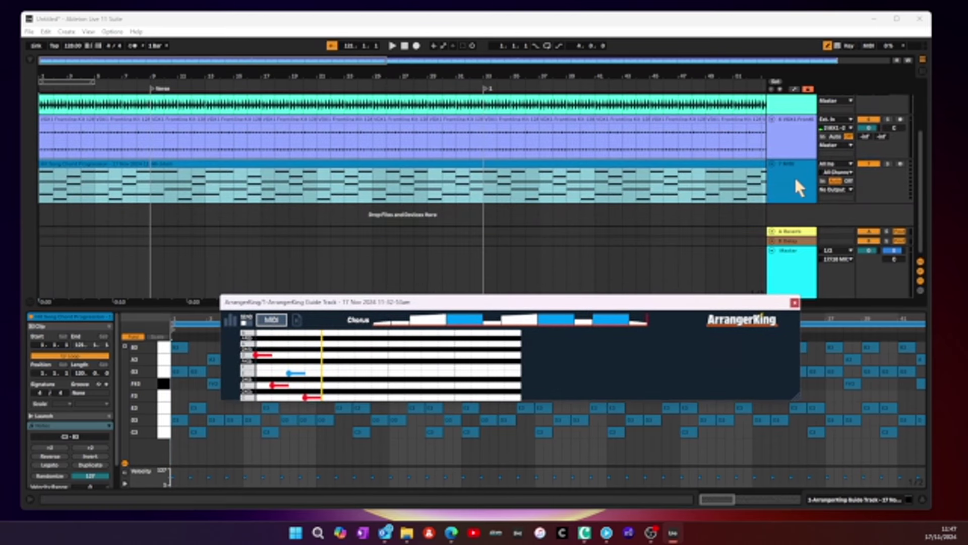
pyautogui.click(794, 176)
pyautogui.click(29, 60)
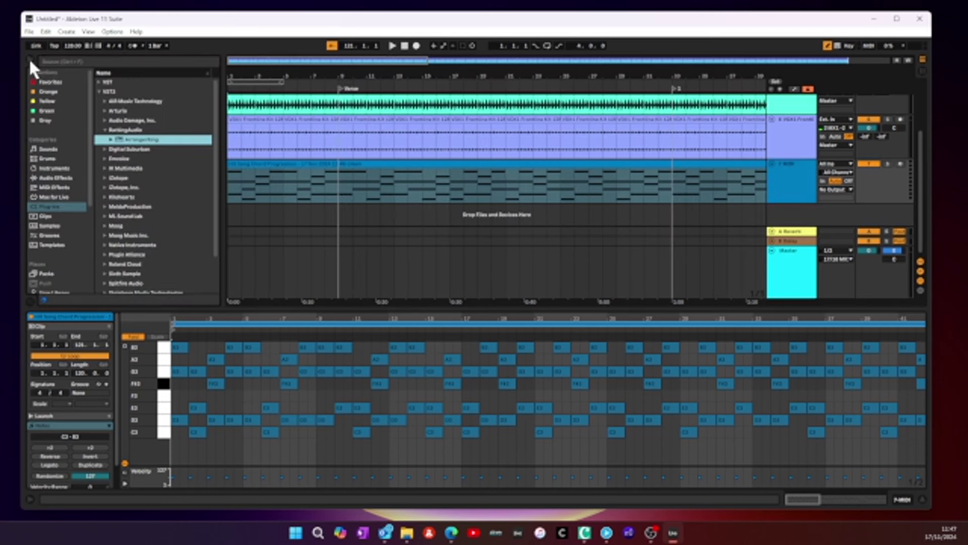
pyautogui.click(56, 169)
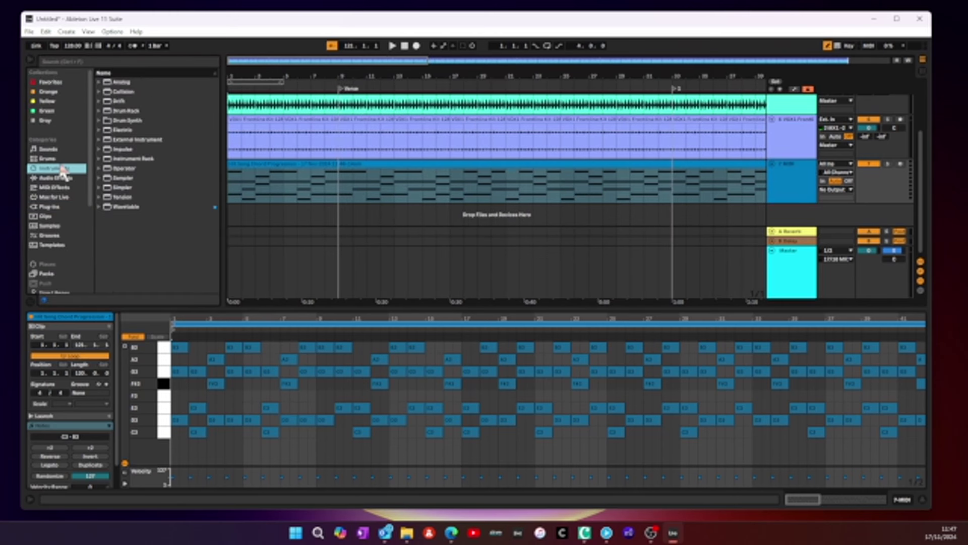
pyautogui.click(98, 83)
pyautogui.click(105, 150)
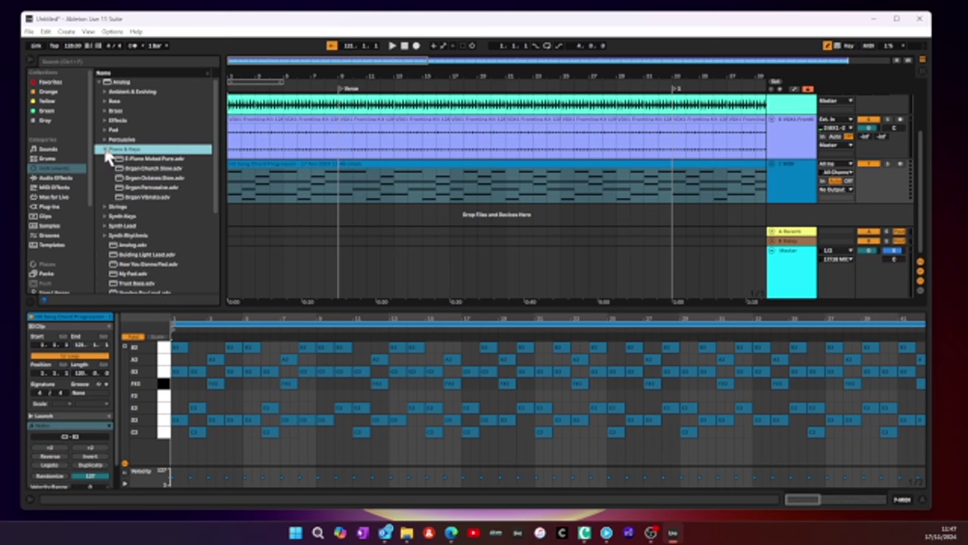
pyautogui.click(104, 207)
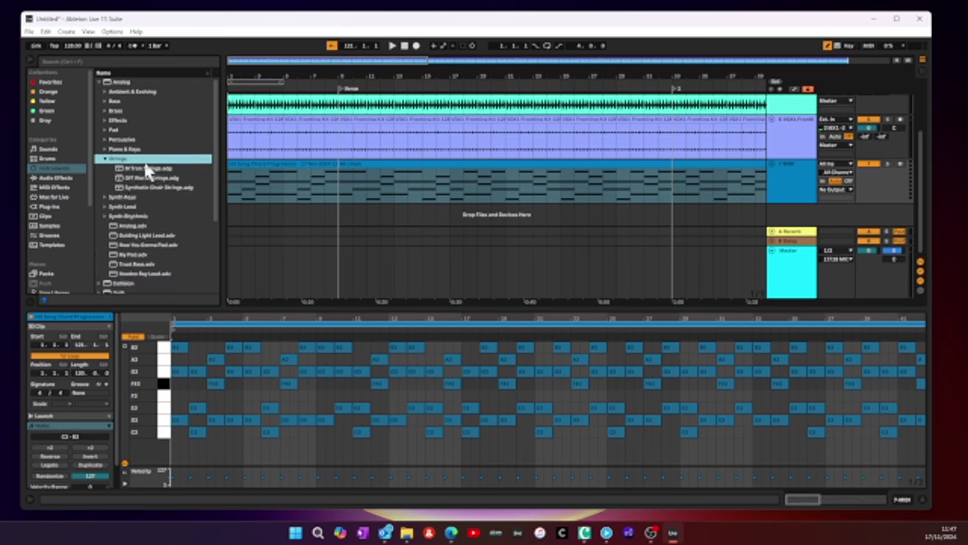
pyautogui.moveTo(141, 186); pyautogui.dragTo(640, 188)
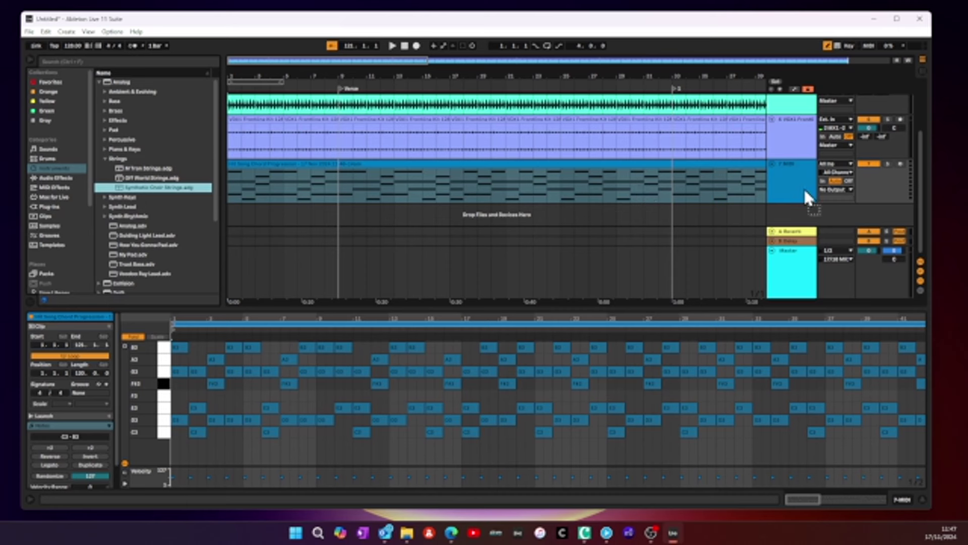
pyautogui.moveTo(805, 197); pyautogui.dragTo(805, 188)
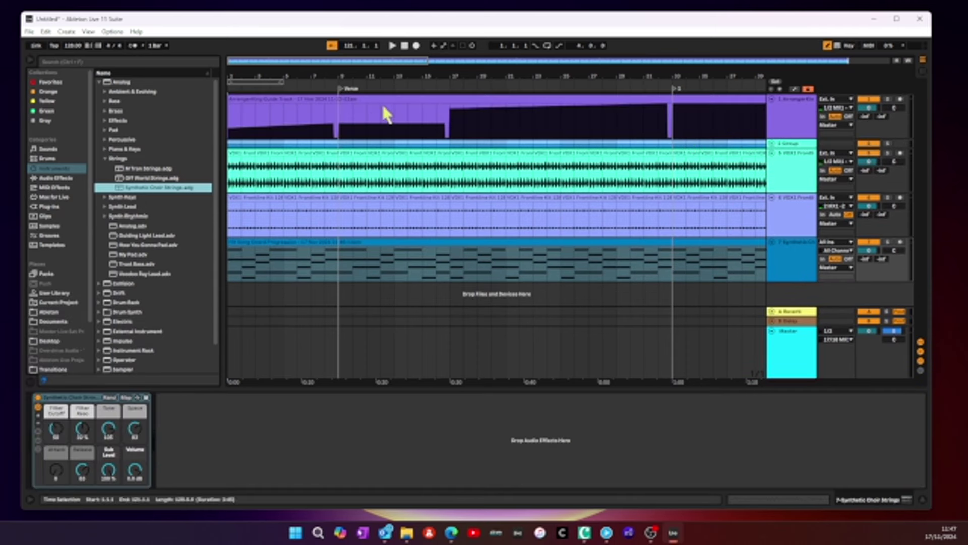
pyautogui.click(27, 54)
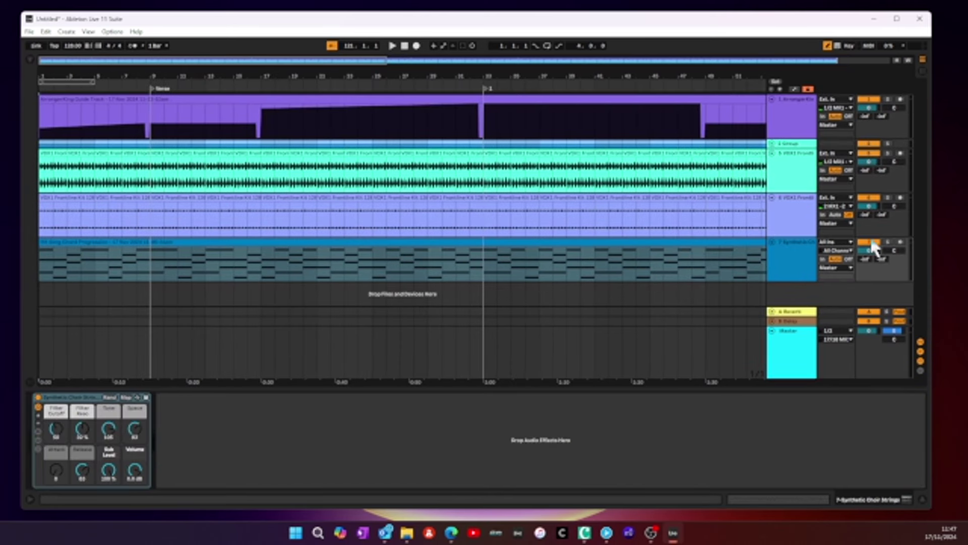
# Step: Solo the Synthetic Choir Strings track and play the chord progression from bar 1 with more of the song in view
pyautogui.click(887, 242)
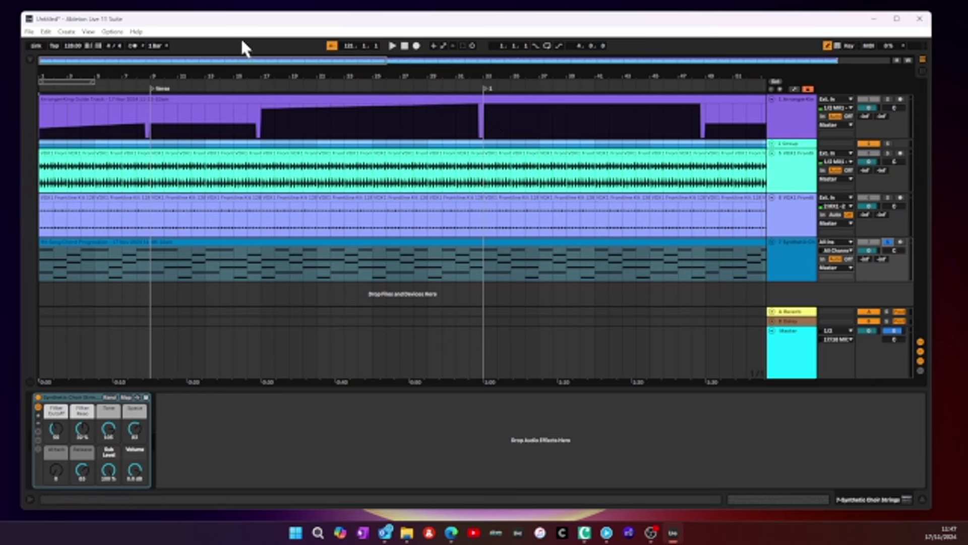
pyautogui.click(393, 46)
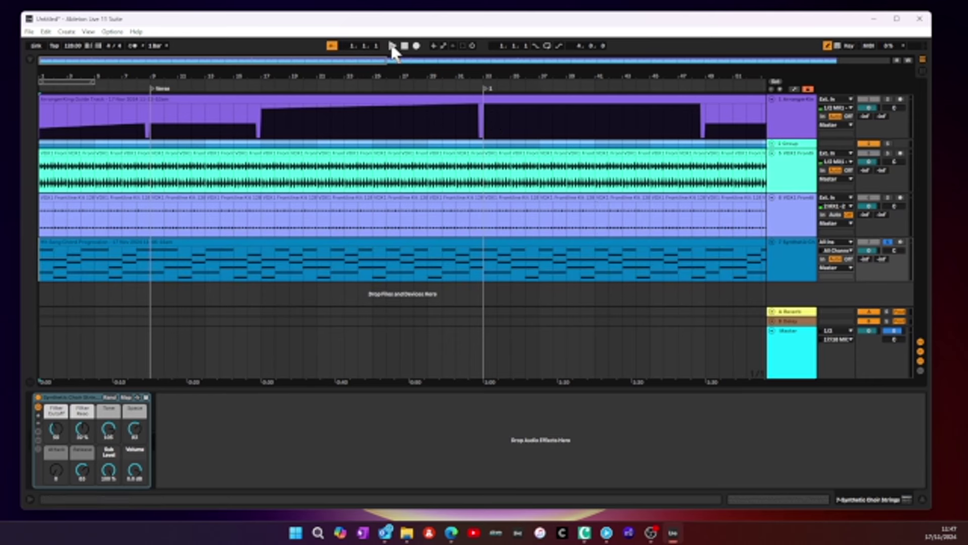
pyautogui.moveTo(47, 76); pyautogui.dragTo(71, 75)
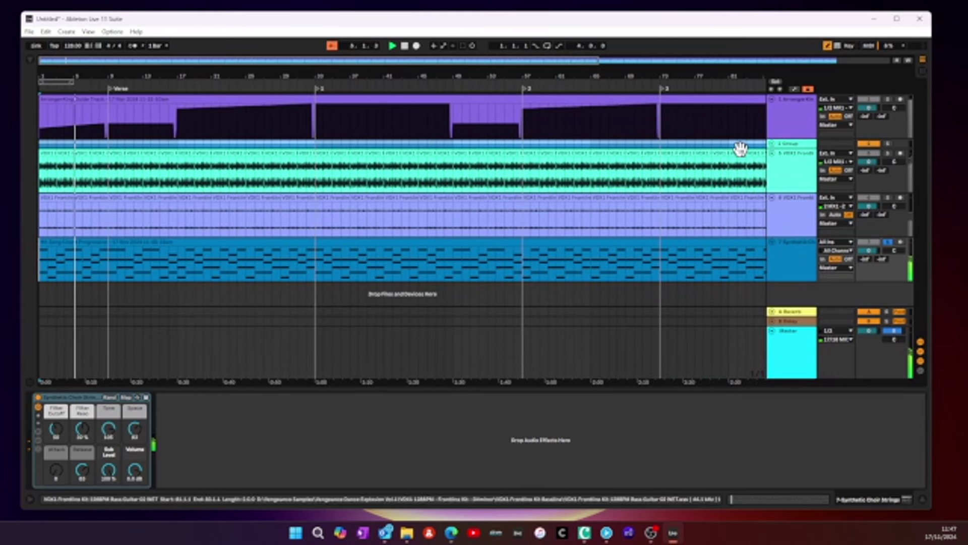
# Step: Follow playback in the guide track's ArrangerKing, jumping near bar 48 and to locators 1 and 2, and stop playback
pyautogui.click(795, 115)
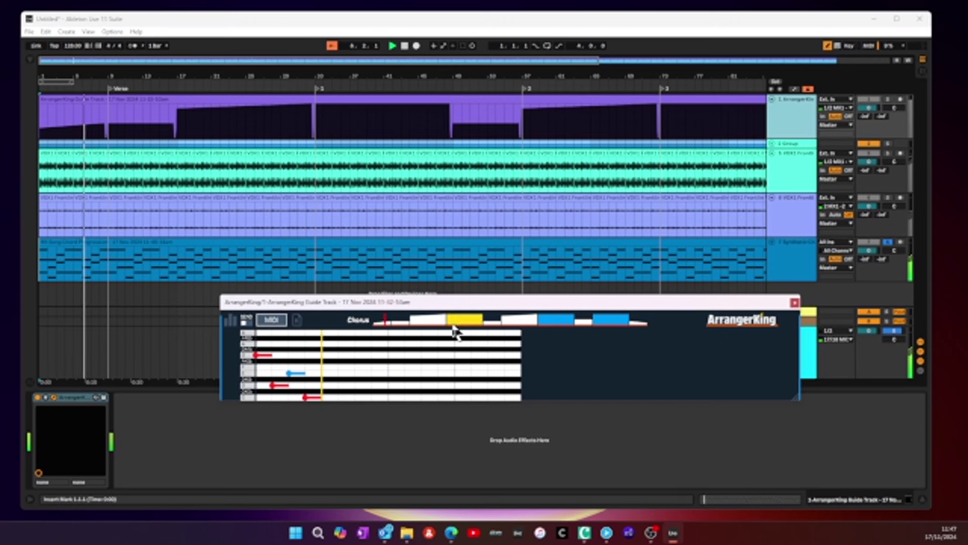
pyautogui.moveTo(438, 305); pyautogui.dragTo(436, 349)
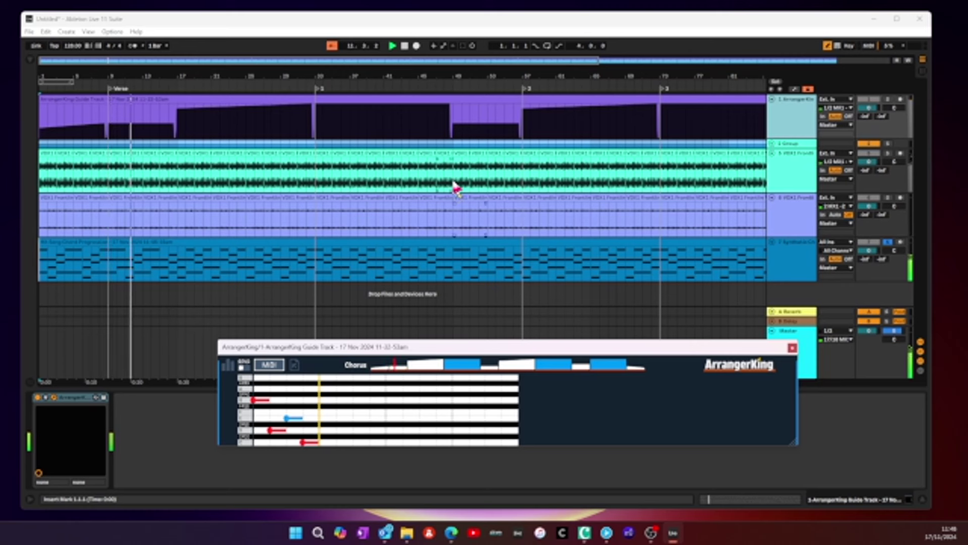
pyautogui.click(451, 82)
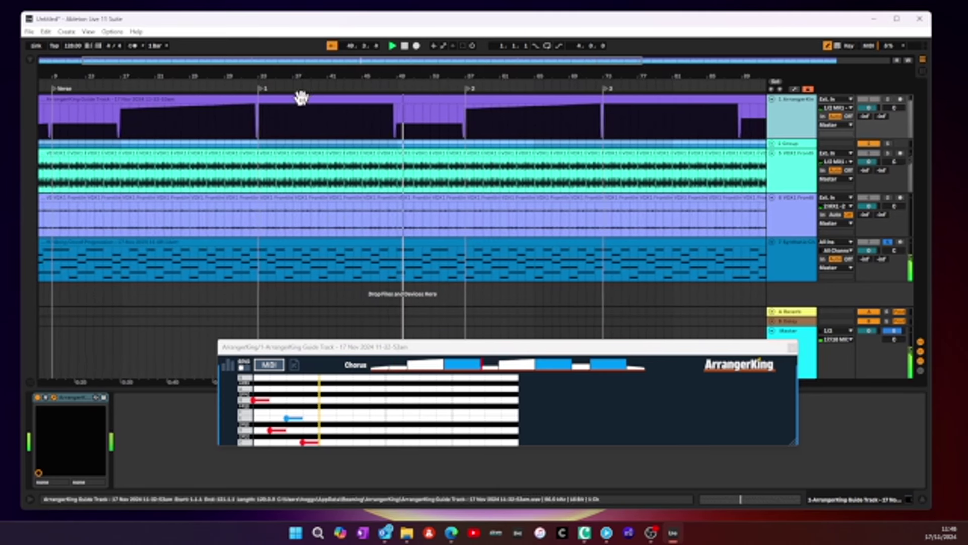
pyautogui.click(255, 89)
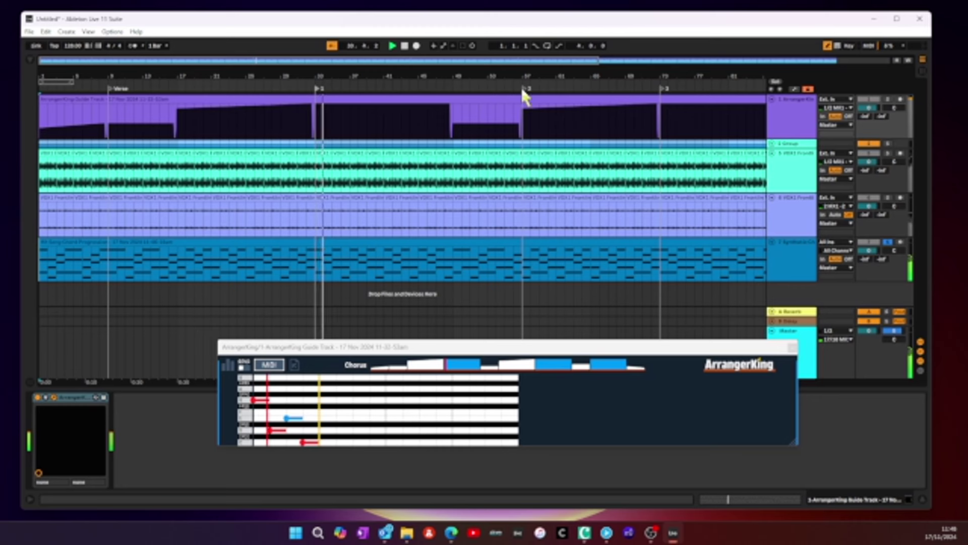
pyautogui.click(523, 89)
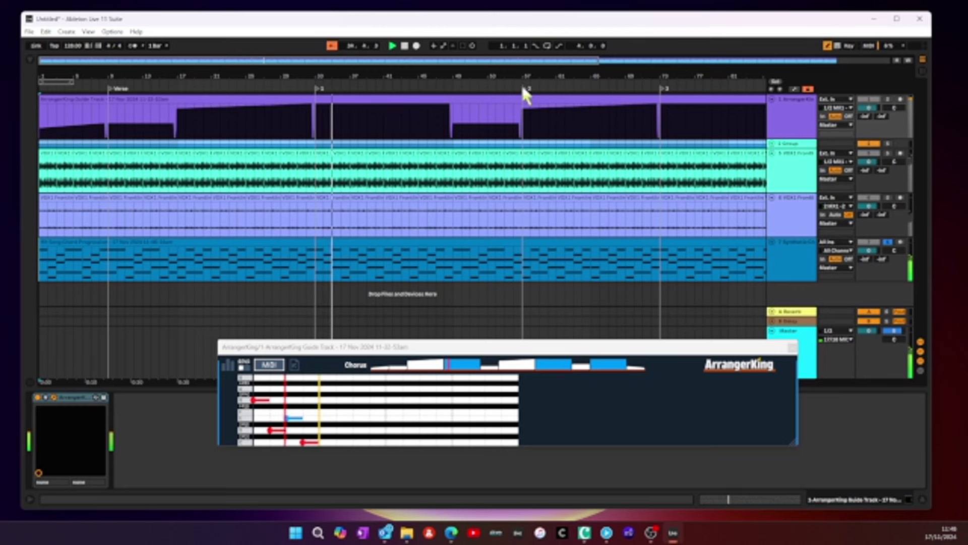
pyautogui.click(405, 46)
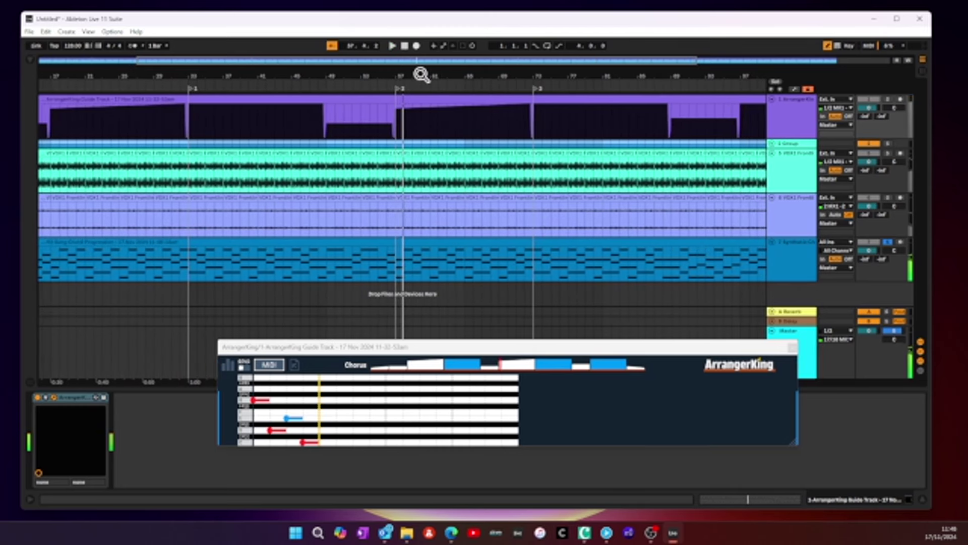
# Step: Inspect the full arrangement, show the Intro chord pattern in Quick Chords, and focus the timeline on the opening bars
pyautogui.scroll(-3, 421, 73)
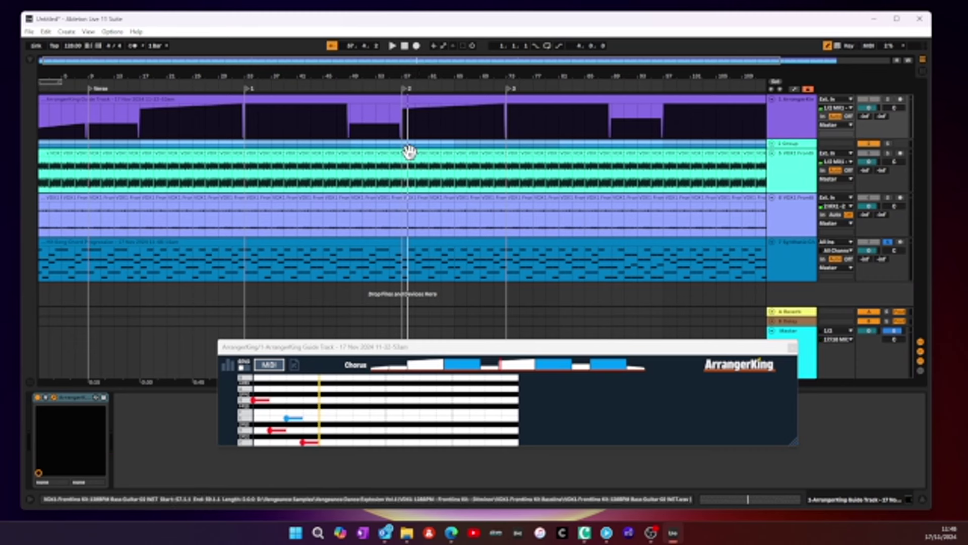
pyautogui.moveTo(493, 347); pyautogui.dragTo(490, 332)
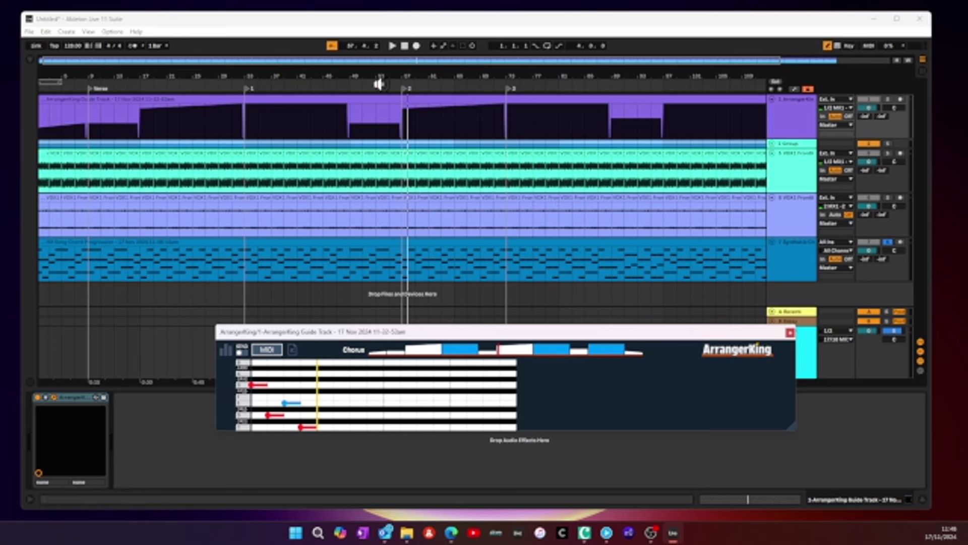
pyautogui.scroll(-3, 378, 81)
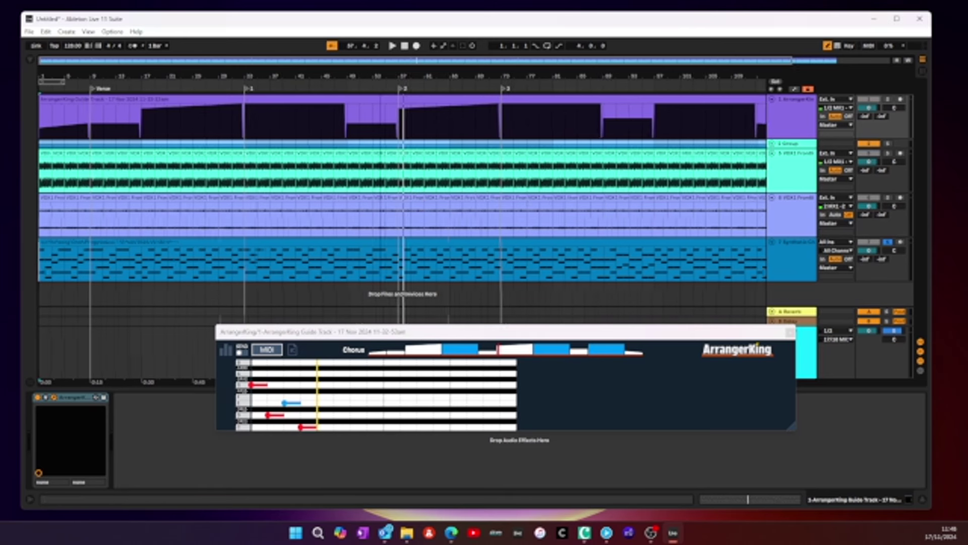
pyautogui.click(380, 352)
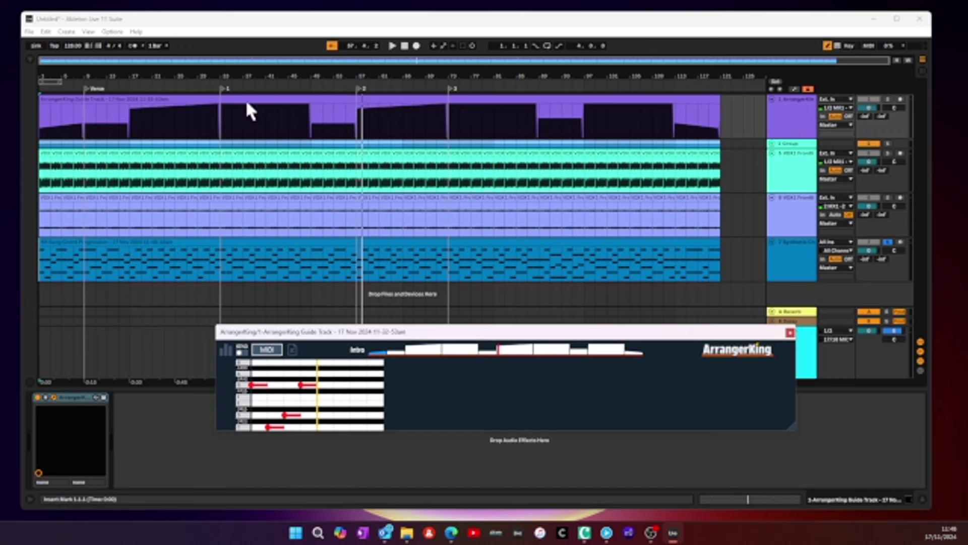
pyautogui.click(275, 79)
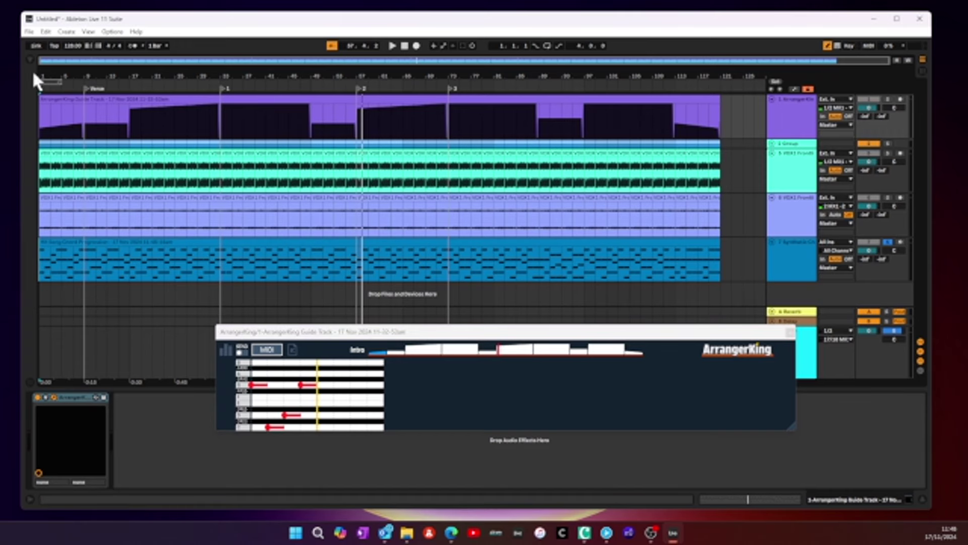
pyautogui.moveTo(45, 74); pyautogui.dragTo(46, 151)
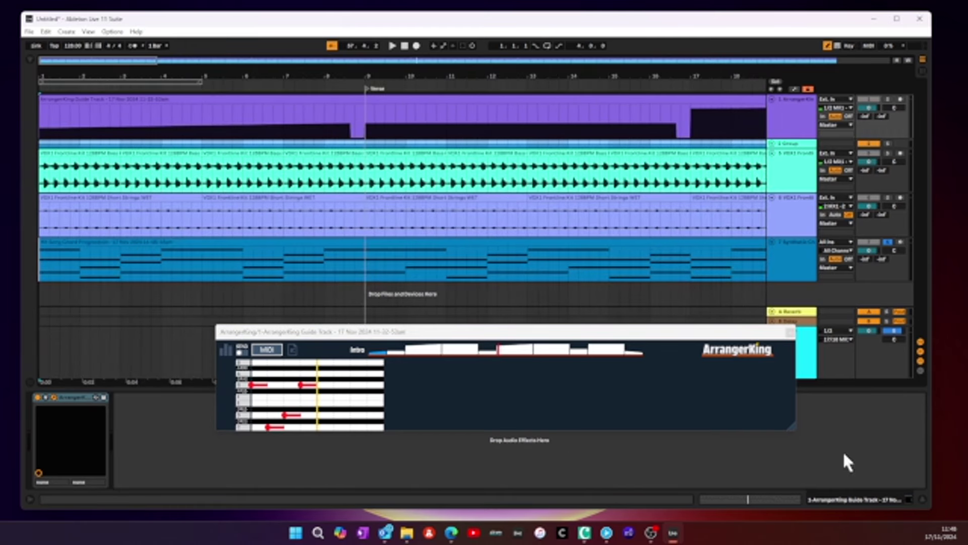
# Step: Hide the device view, unsolo the Synthetic Choir Strings track, play the full mix briefly and return to bar 1
pyautogui.click(921, 499)
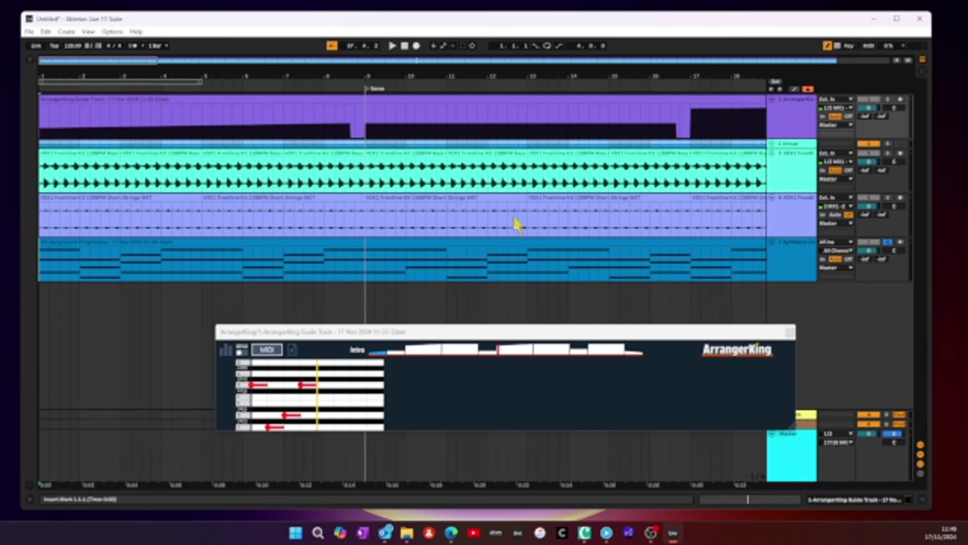
pyautogui.click(887, 240)
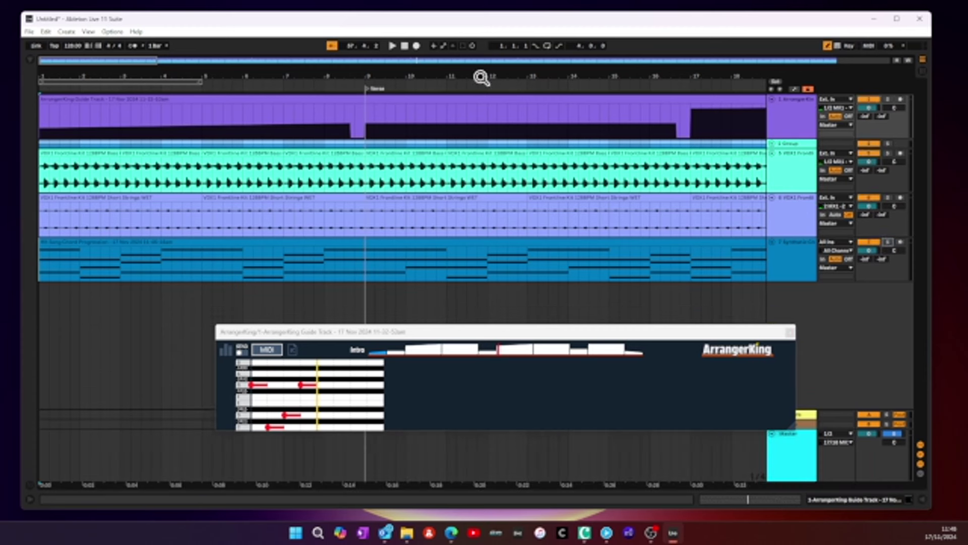
pyautogui.click(392, 46)
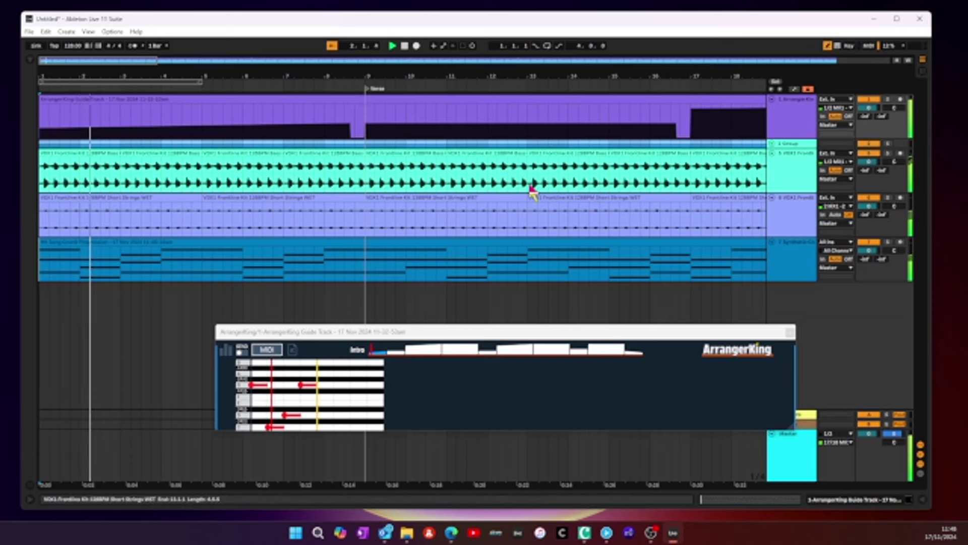
pyautogui.click(404, 45)
pyautogui.click(404, 45)
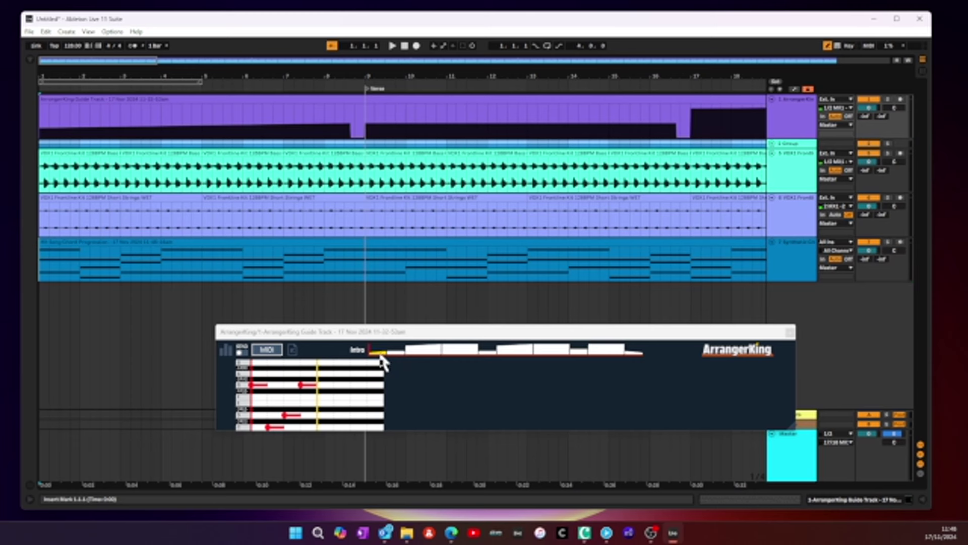
# Step: Make the Intro's first chord minor in Quick Chords and lengthen it by two increments
pyautogui.rightClick(262, 392)
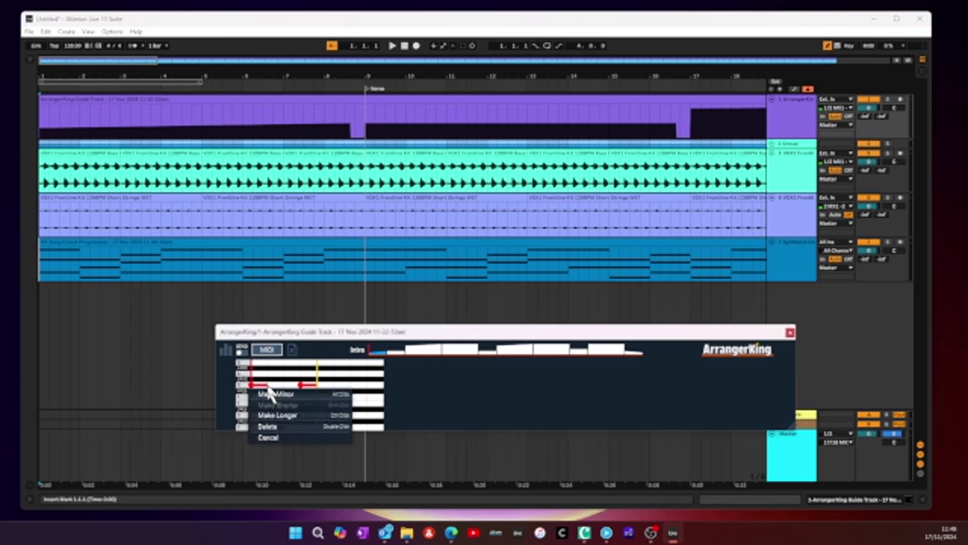
pyautogui.click(275, 393)
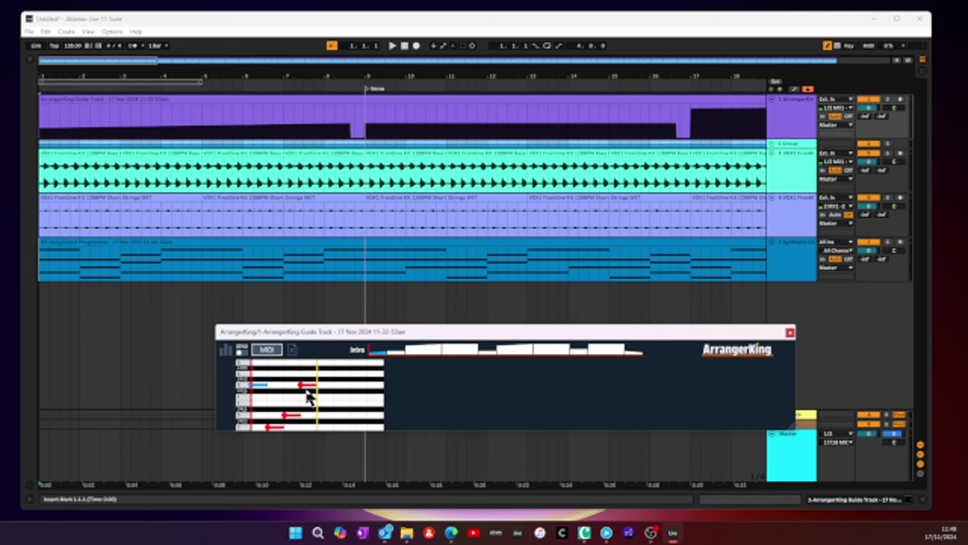
pyautogui.rightClick(267, 387)
pyautogui.click(294, 415)
pyautogui.rightClick(282, 387)
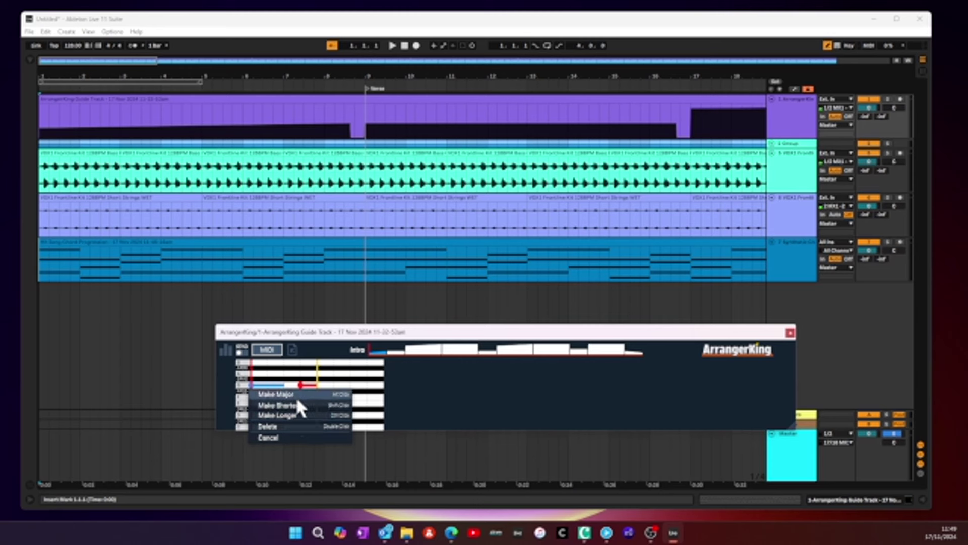
pyautogui.click(295, 413)
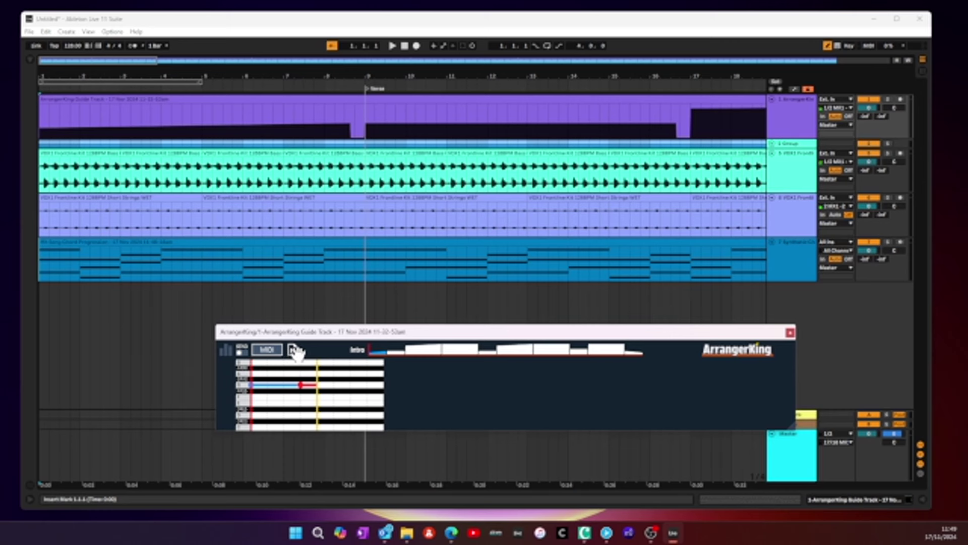
# Step: Export the edited Quick Chords MIDI to the Synthetic Choir Strings track at bar 1, importing tempo and time signature data, and show its opening notes
pyautogui.moveTo(292, 352); pyautogui.dragTo(41, 249)
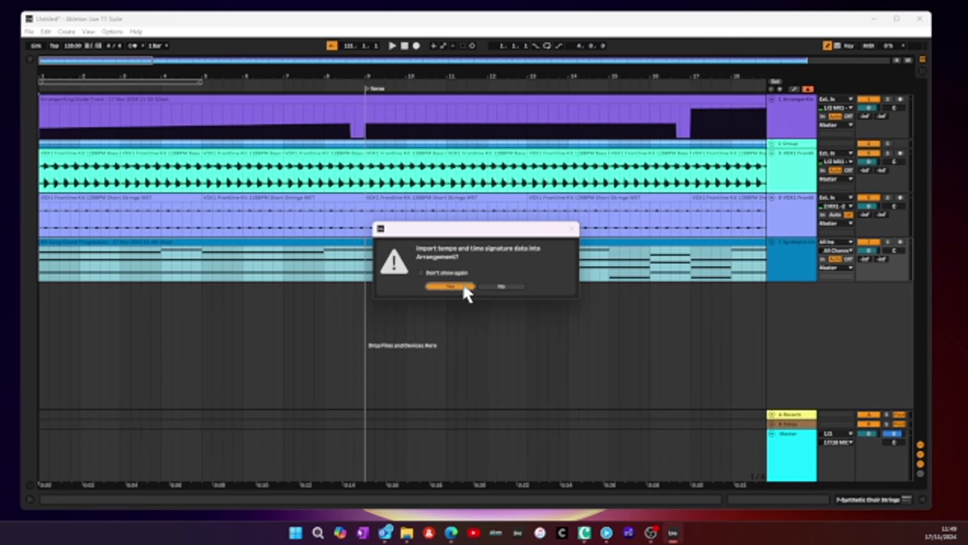
pyautogui.click(462, 284)
pyautogui.doubleClick(169, 243)
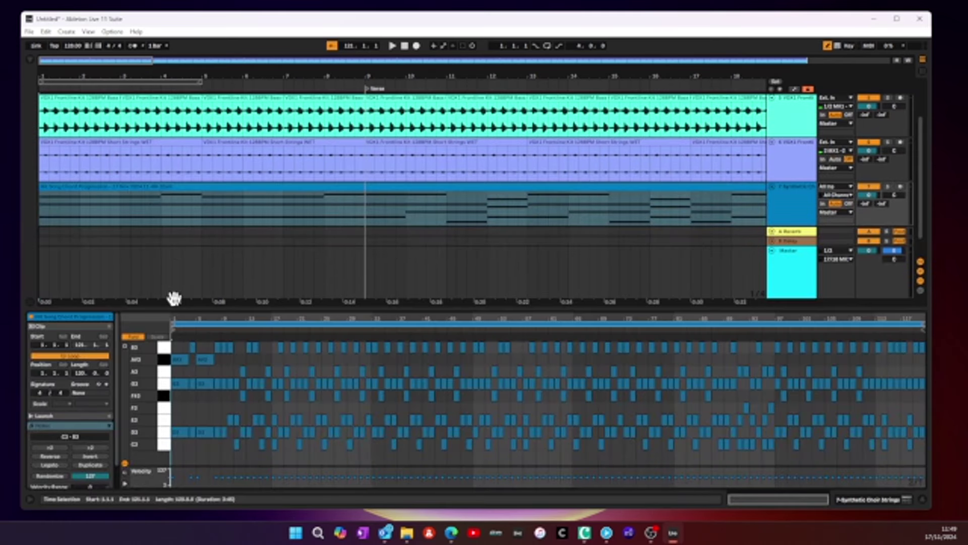
pyautogui.moveTo(181, 318); pyautogui.dragTo(184, 363)
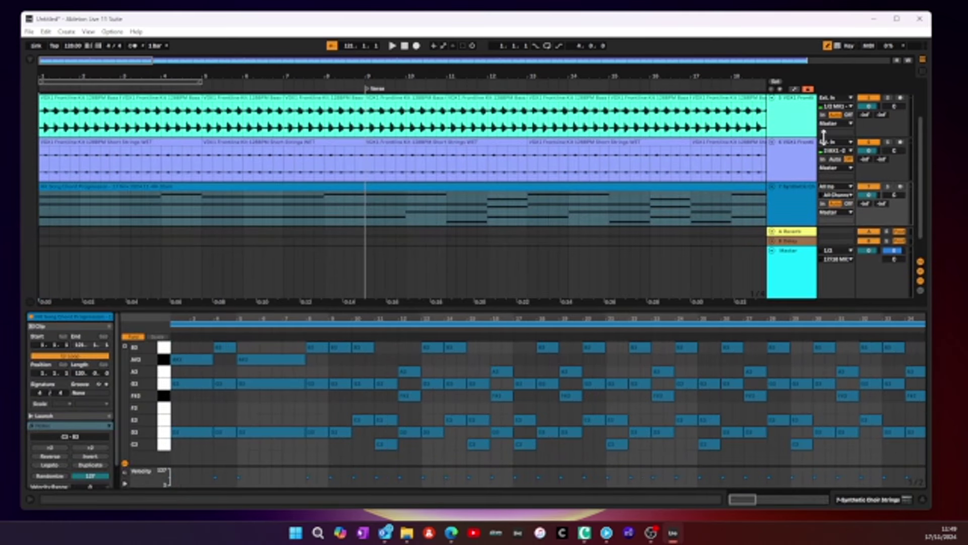
# Step: Compare the Intro pattern in the guide track's ArrangerKing with the exported clip's opening notes, moving the plugin window clear of them
pyautogui.scroll(3, 792, 133)
pyautogui.click(795, 130)
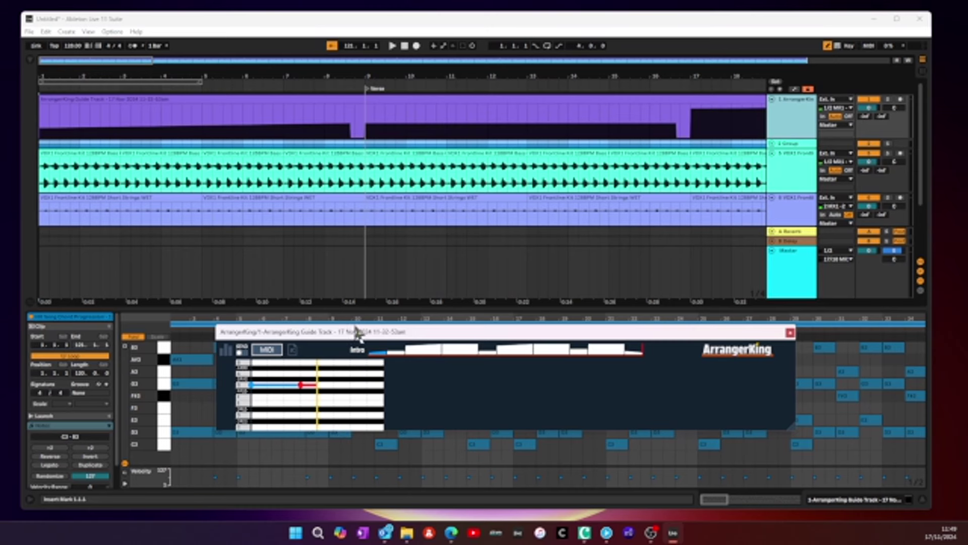
pyautogui.moveTo(356, 333); pyautogui.dragTo(529, 250)
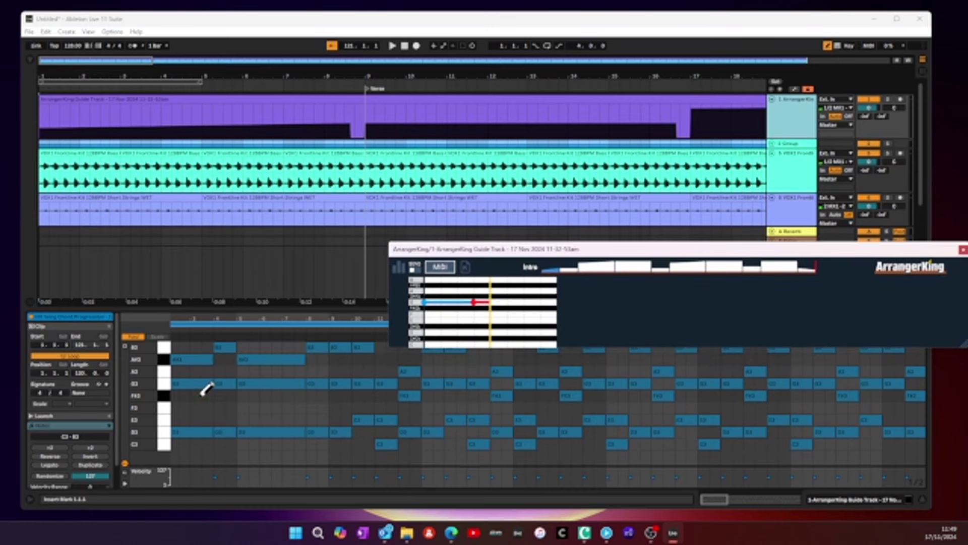
pyautogui.moveTo(207, 320)
pyautogui.mouseDown()
pyautogui.moveTo(199, 310)
pyautogui.moveTo(191, 325)
pyautogui.mouseUp()
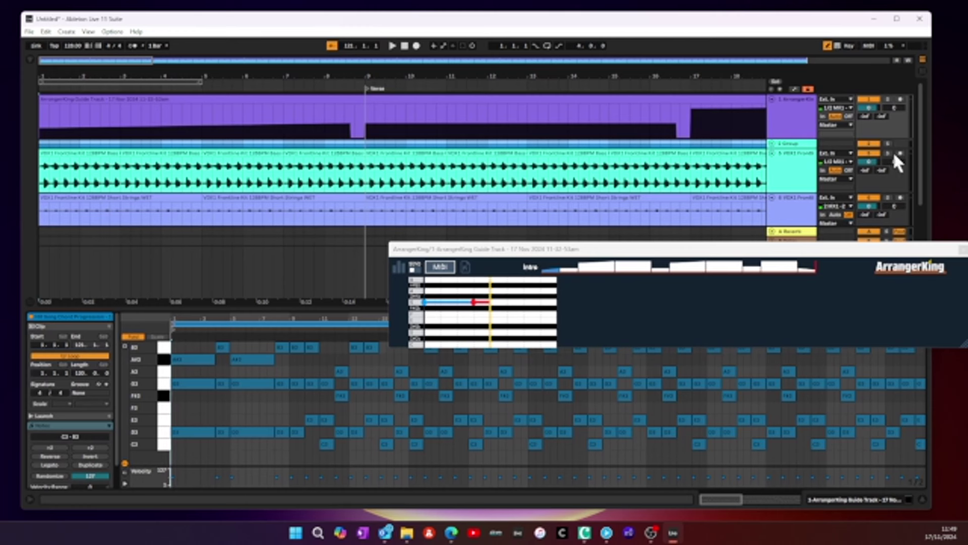
# Step: Solo the ArrangerKing guide track, play its Intro chords from bar 1 and stop playback
pyautogui.click(888, 97)
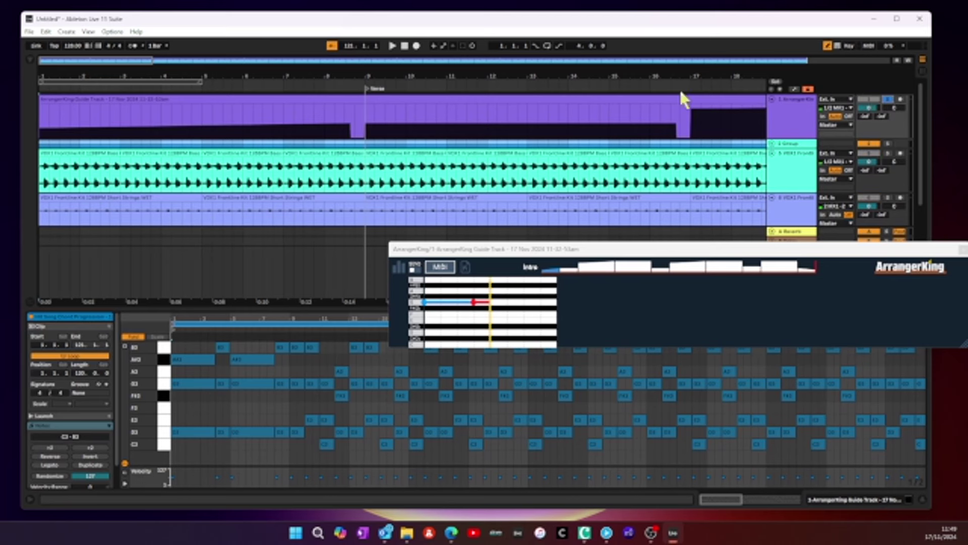
pyautogui.click(394, 45)
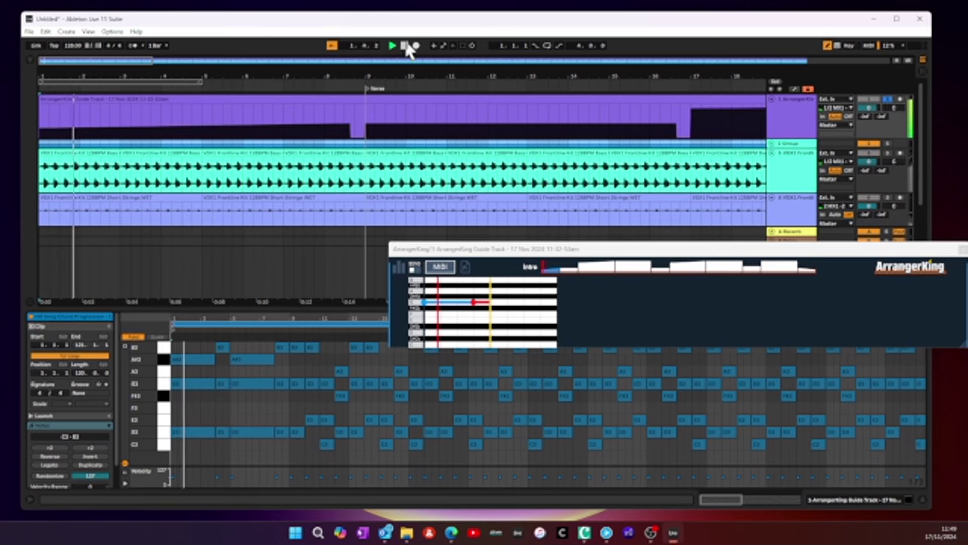
pyautogui.click(404, 46)
# Step: Solo the Synthetic Choir Strings track, play the exported progression with more bars in view, and stop playback
pyautogui.scroll(-3, 843, 158)
pyautogui.scroll(-1, 921, 201)
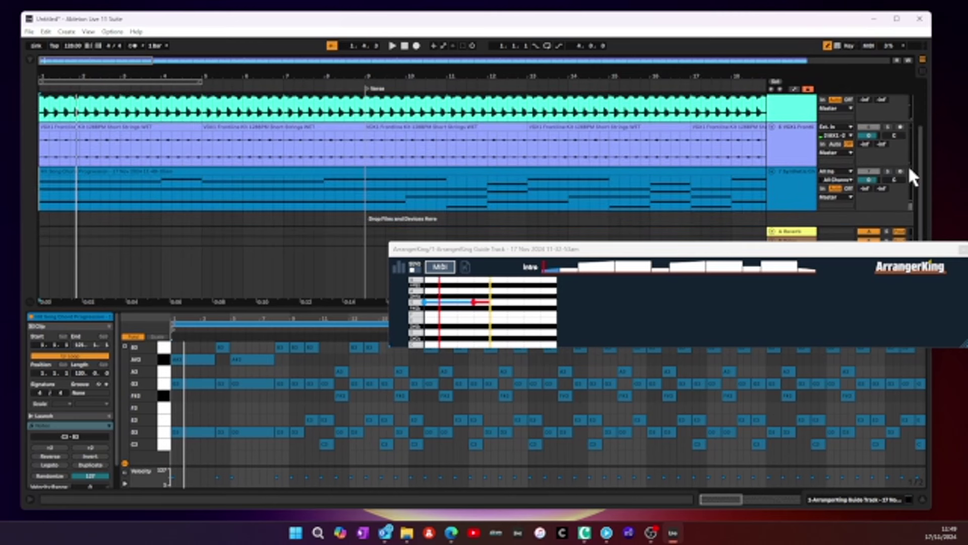
pyautogui.click(393, 46)
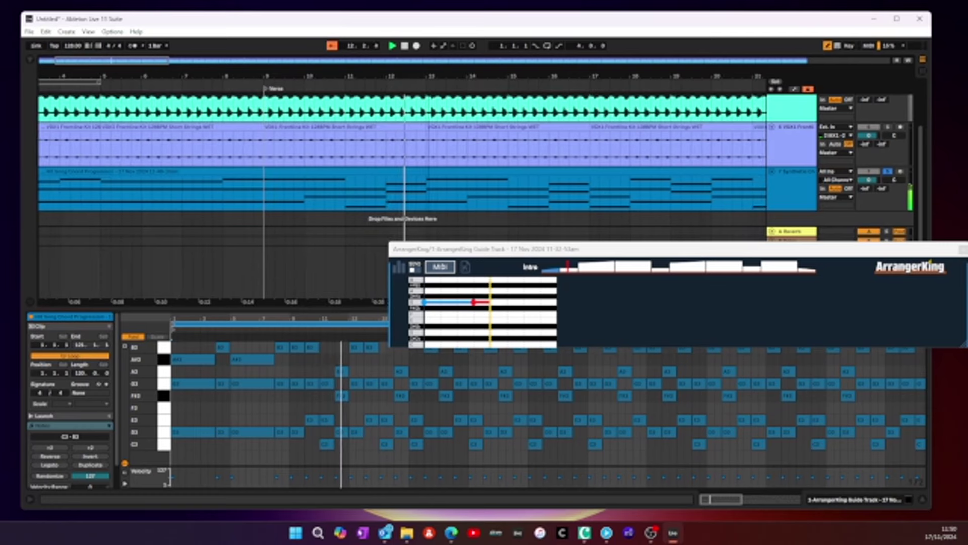
pyautogui.press('-')
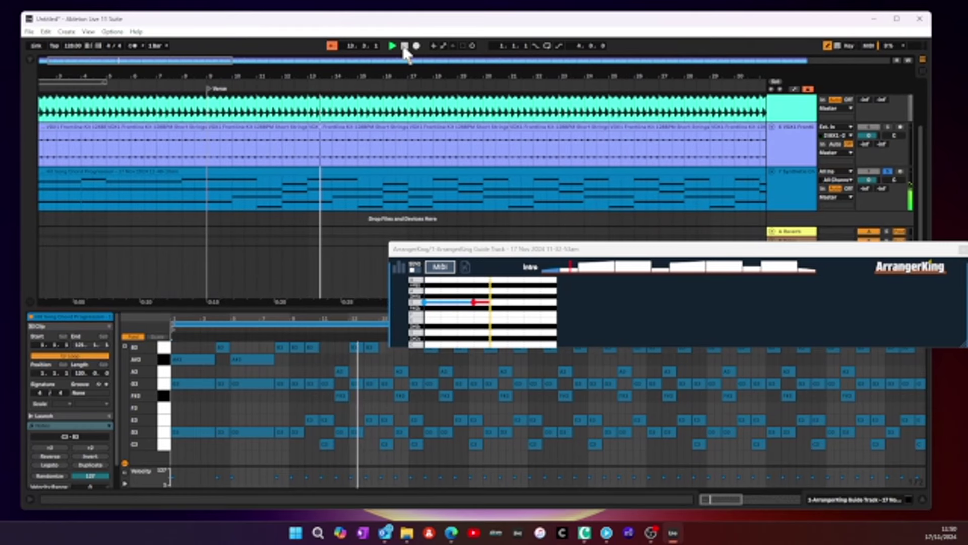
pyautogui.click(404, 45)
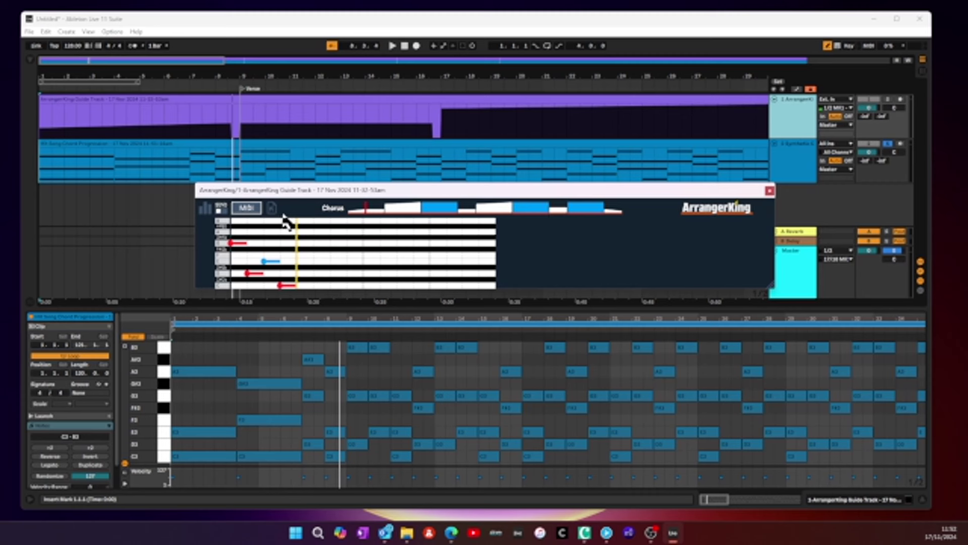
# Step: Try to copy the Pre-Chorus chords into the Chorus section in Quick Chords
pyautogui.click(249, 209)
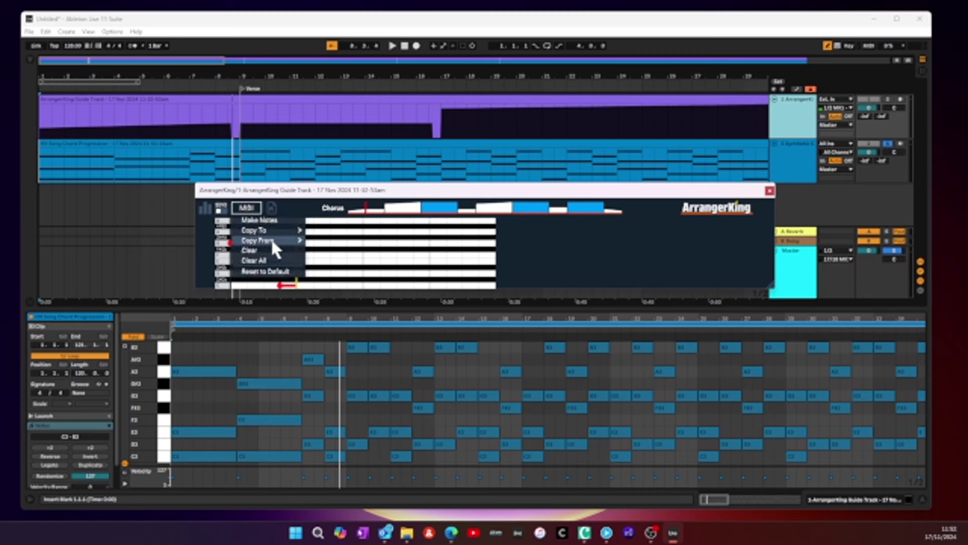
pyautogui.moveTo(277, 242)
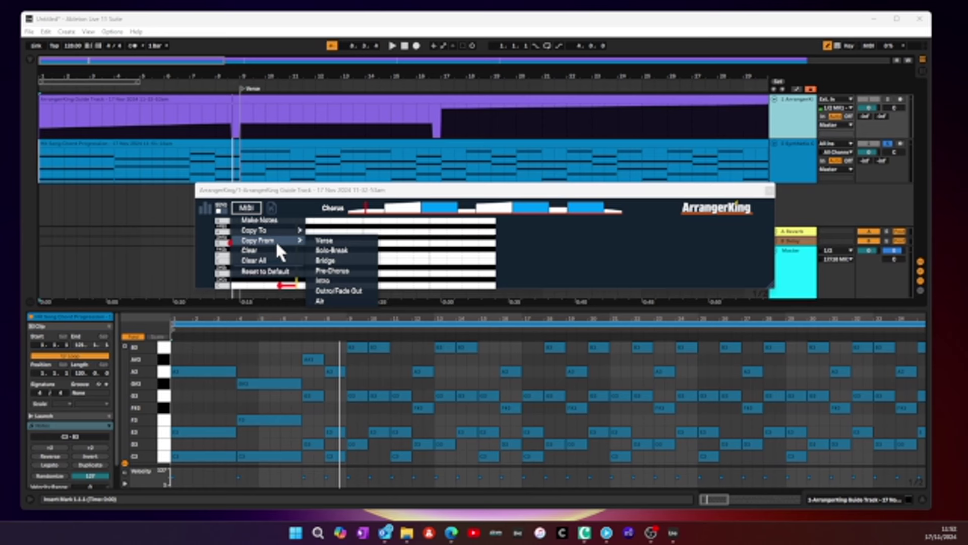
pyautogui.click(332, 271)
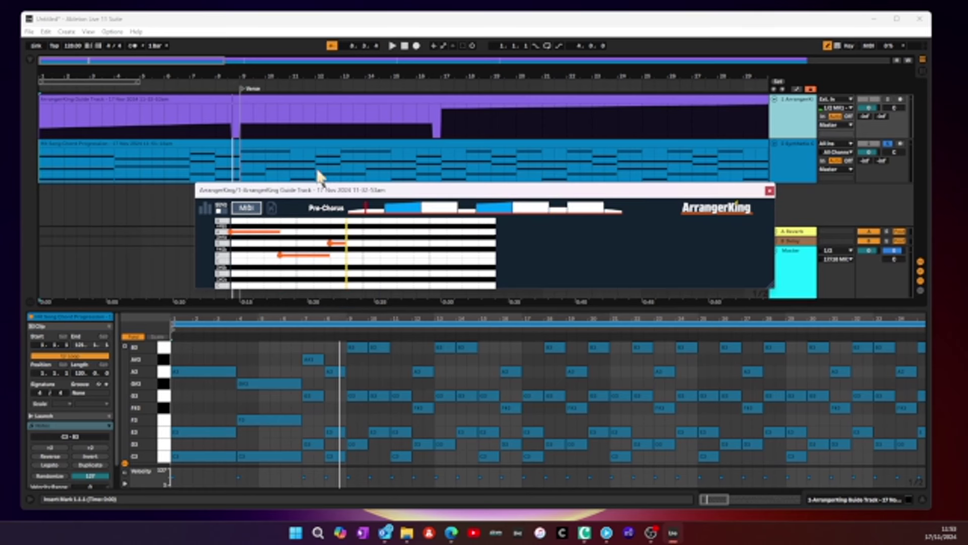
# Step: Replace the Synthetic Choir Strings clip with ArrangerKing's single-note MIDI, importing tempo and time signature data and aligning the clip to bar 1
pyautogui.click(362, 143)
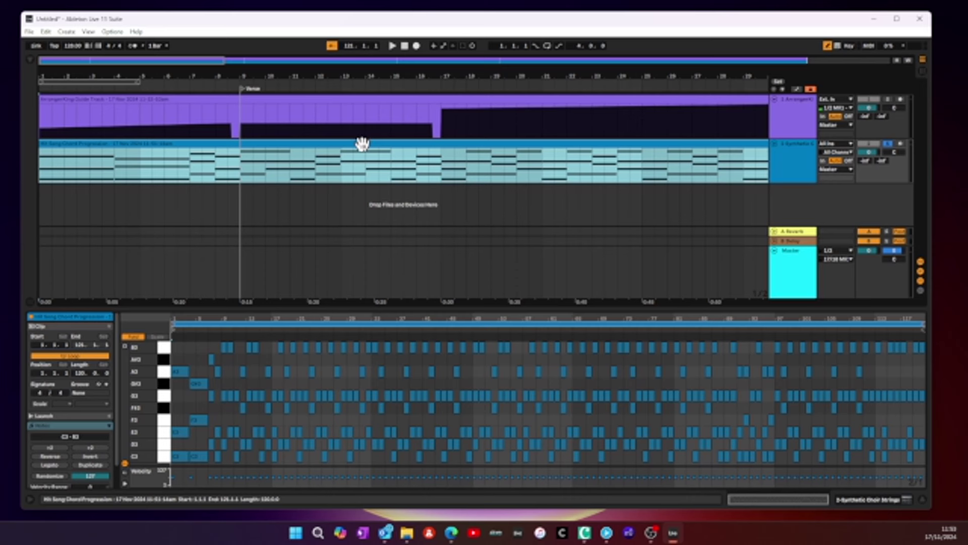
pyautogui.press('Delete')
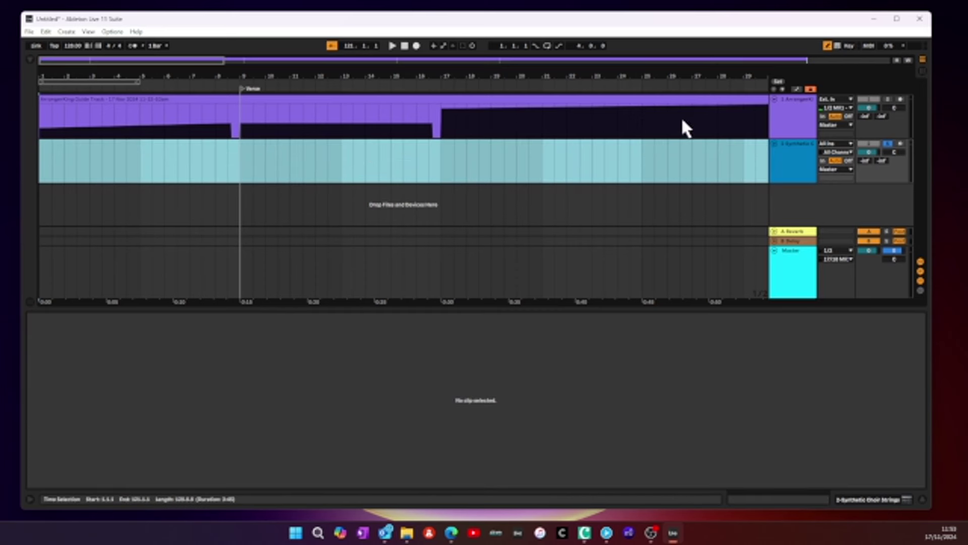
pyautogui.click(803, 123)
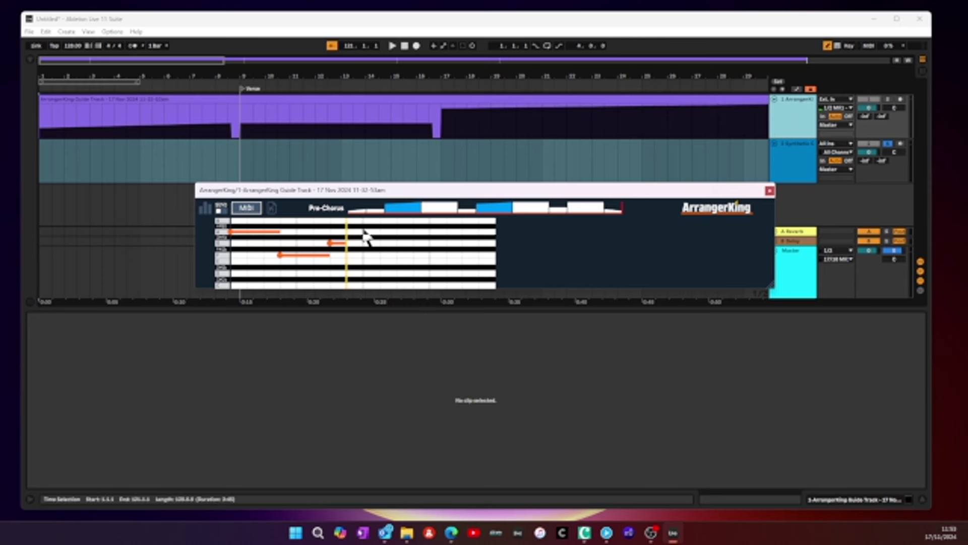
pyautogui.moveTo(272, 208); pyautogui.dragTo(49, 154)
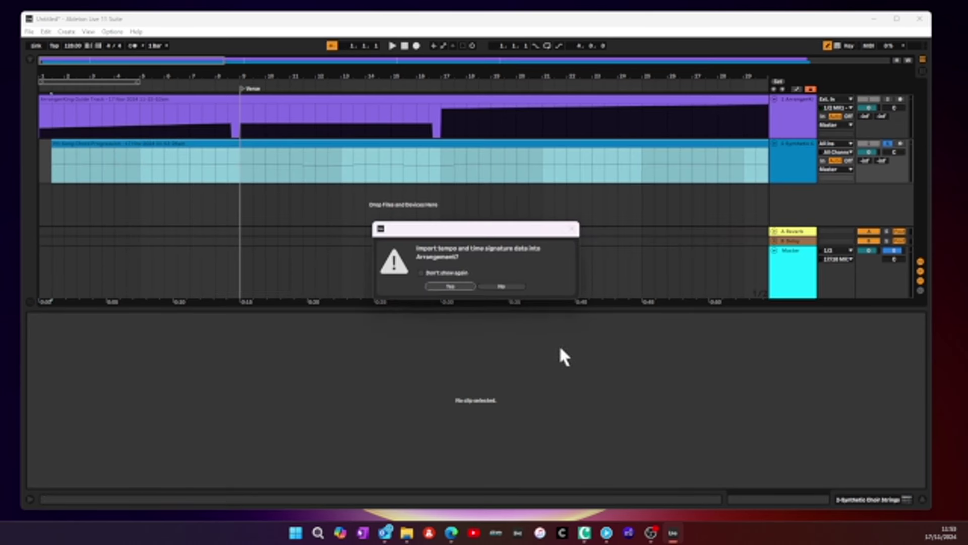
pyautogui.click(450, 286)
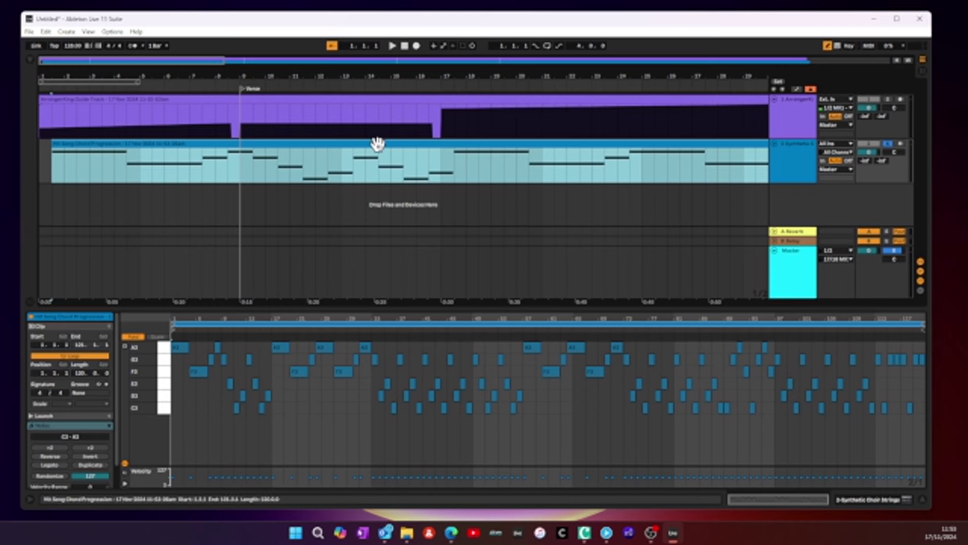
pyautogui.moveTo(379, 145); pyautogui.dragTo(308, 184)
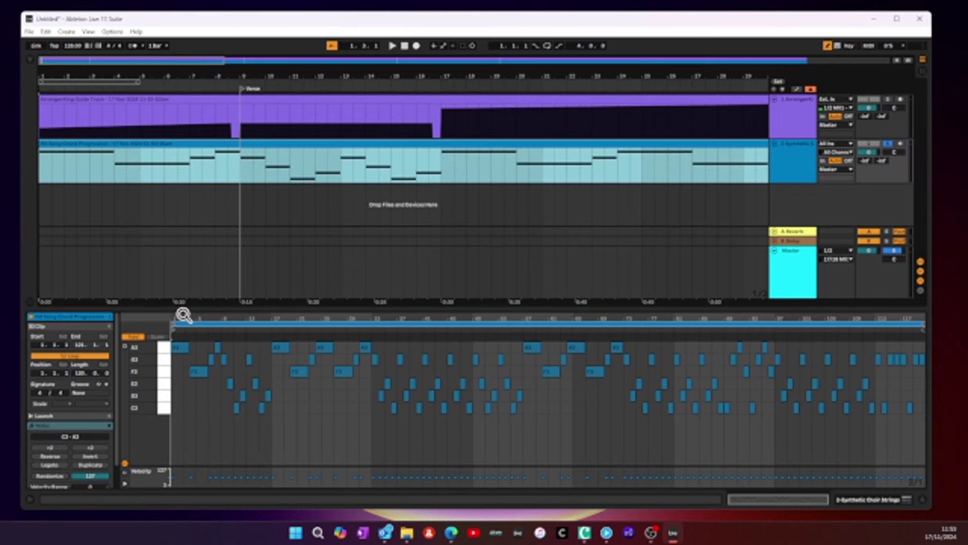
# Step: Examine the single-note clip's opening bars and play it from the start with more of the arrangement in view
pyautogui.moveTo(183, 314); pyautogui.dragTo(183, 348)
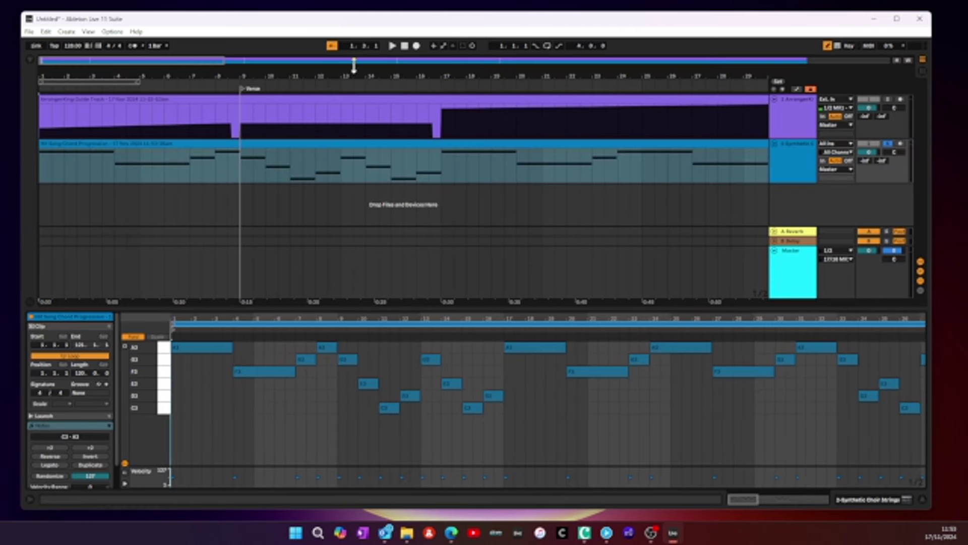
pyautogui.moveTo(365, 76); pyautogui.dragTo(260, 75)
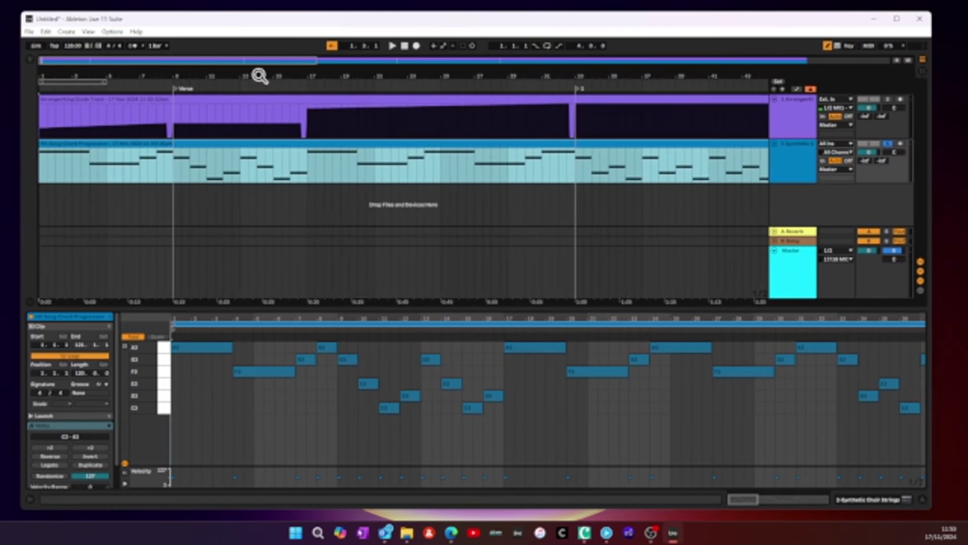
pyautogui.click(393, 46)
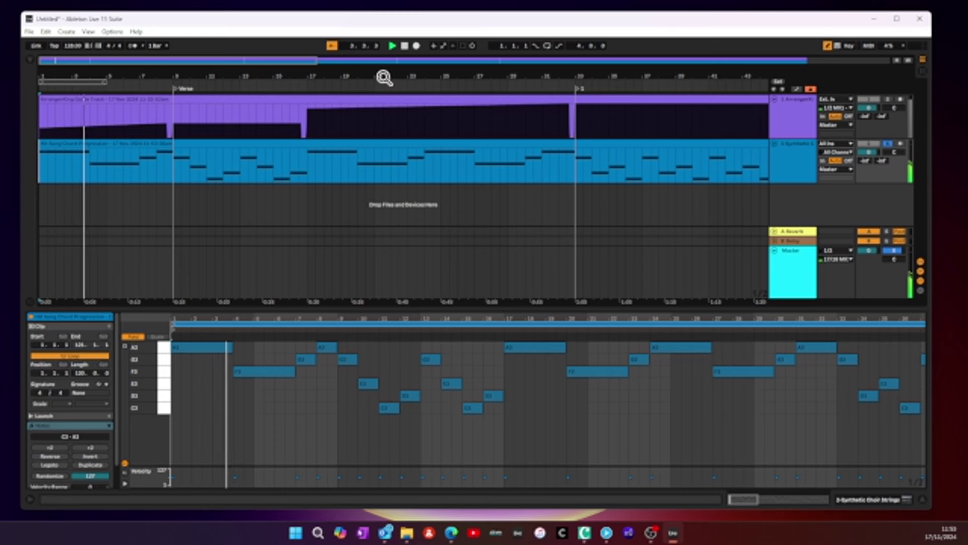
pyautogui.moveTo(385, 77); pyautogui.dragTo(283, 78)
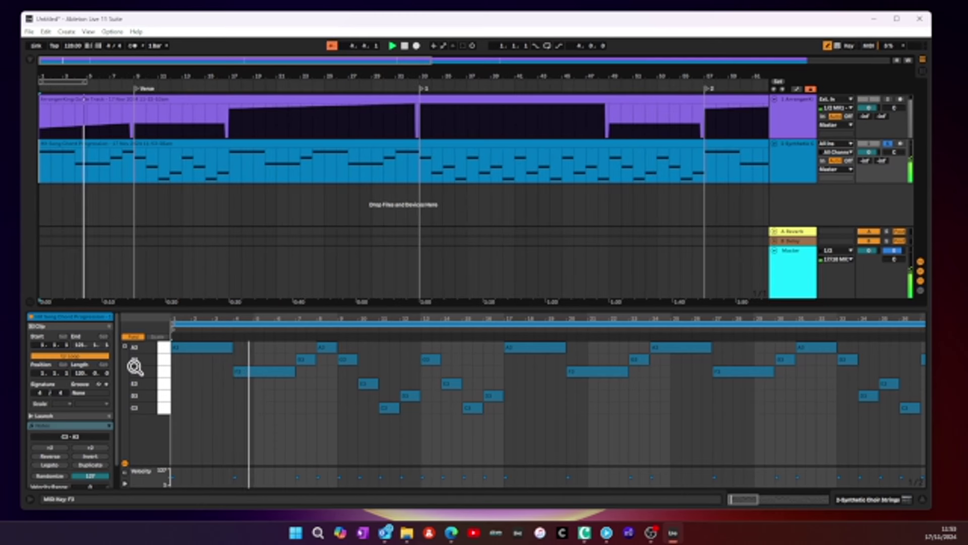
# Step: Add the Arpeggiator MIDI effect before the instrument on the Synthetic Choir Strings track and hide the browser again
pyautogui.hotkey('shift', 'Tab')
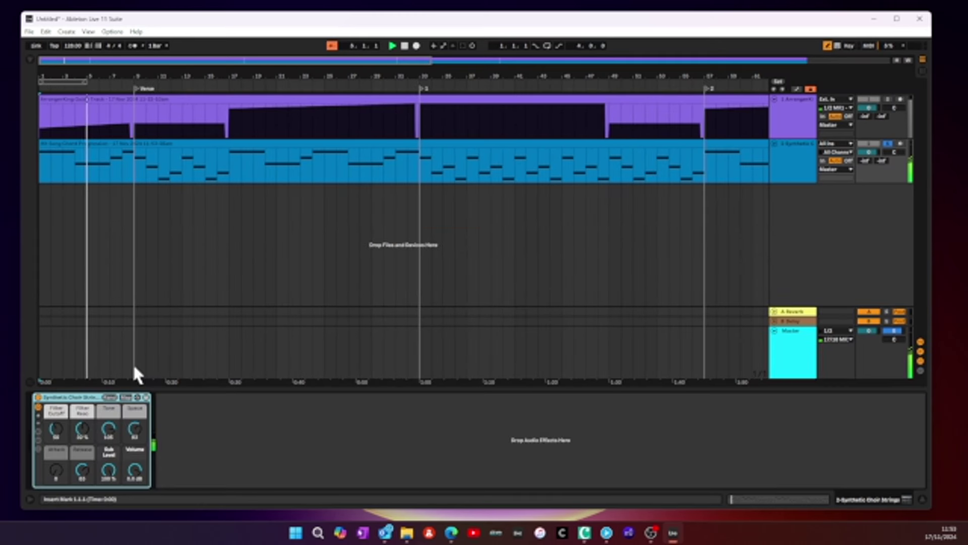
pyautogui.click(29, 59)
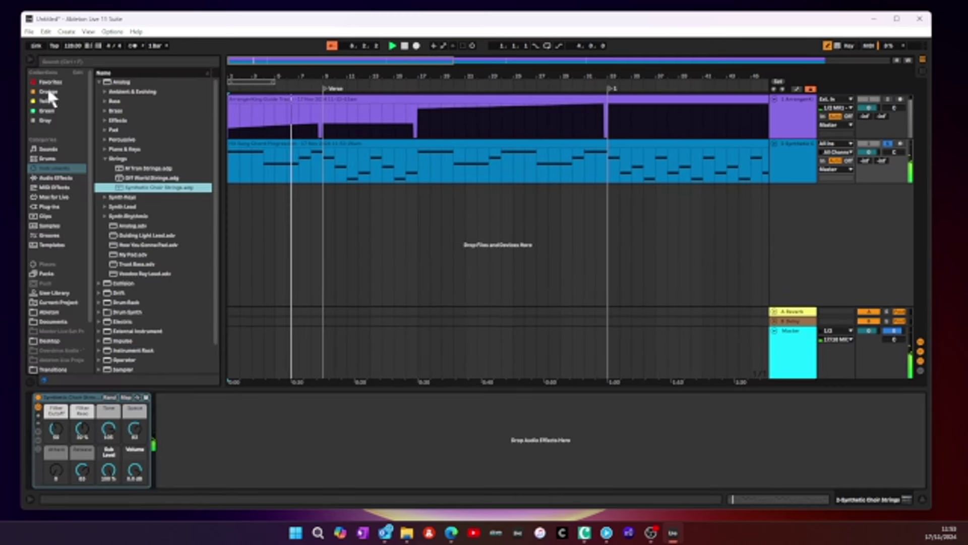
pyautogui.click(55, 187)
pyautogui.moveTo(104, 84); pyautogui.dragTo(177, 424)
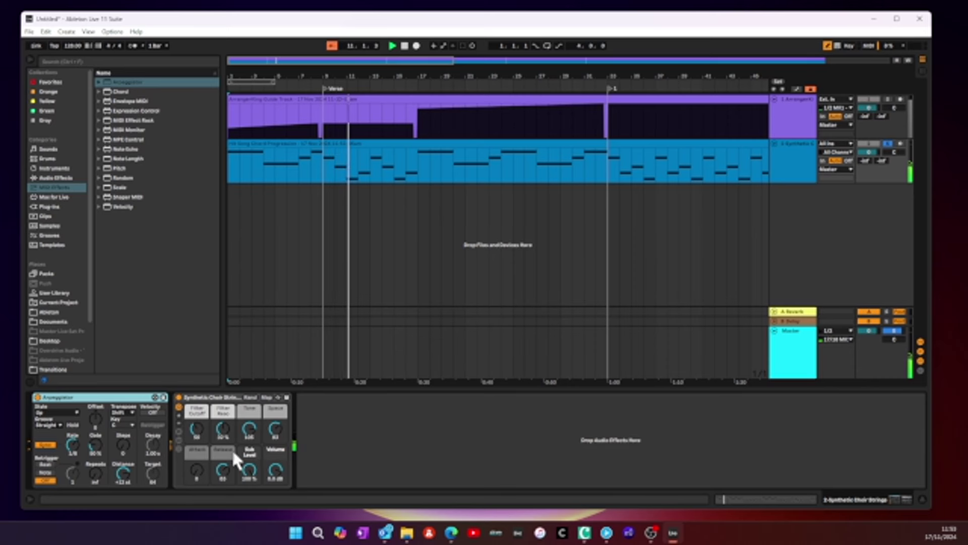
pyautogui.click(27, 53)
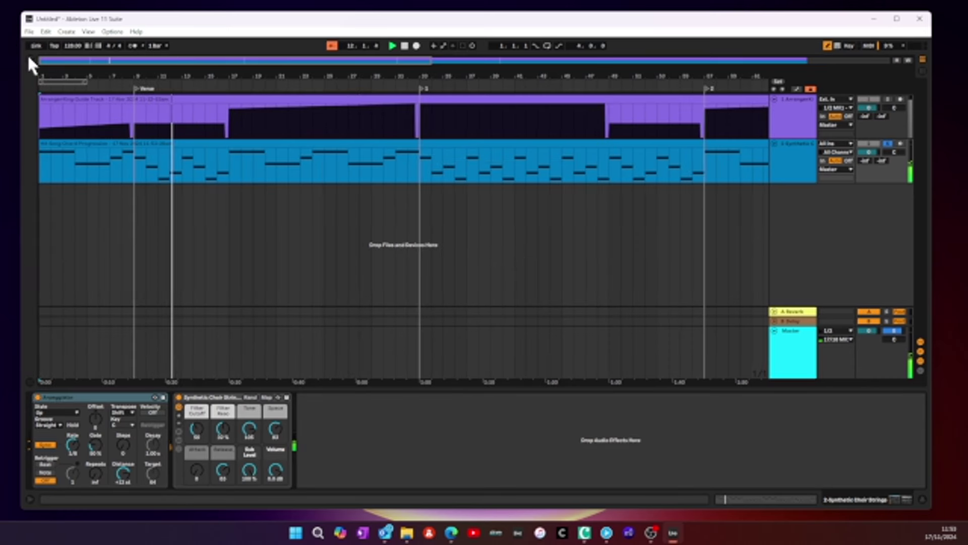
# Step: Check the notes of the Synthetic Choir Strings clip, and enable Make Chords in ArrangerKing's MIDI view
pyautogui.click(223, 145)
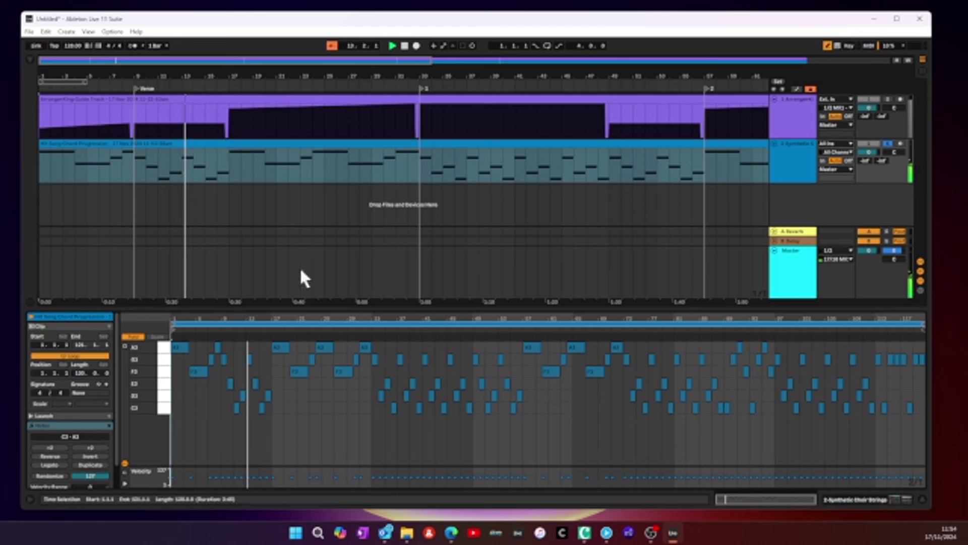
pyautogui.click(315, 323)
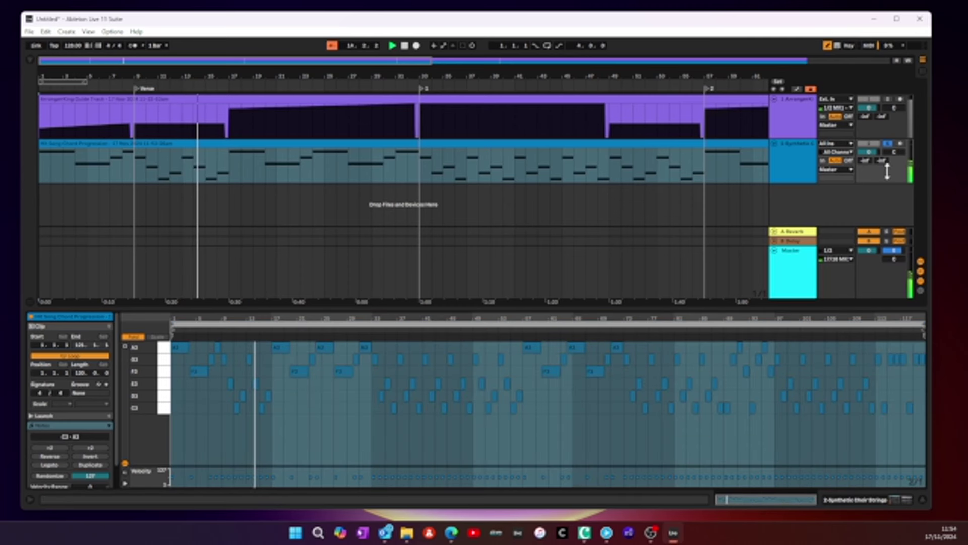
pyautogui.click(791, 111)
pyautogui.click(235, 208)
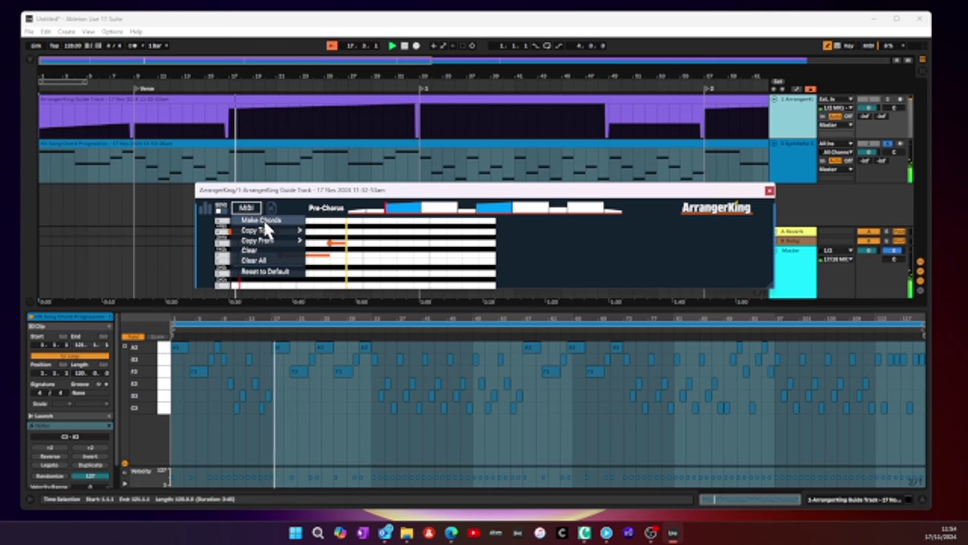
pyautogui.click(264, 222)
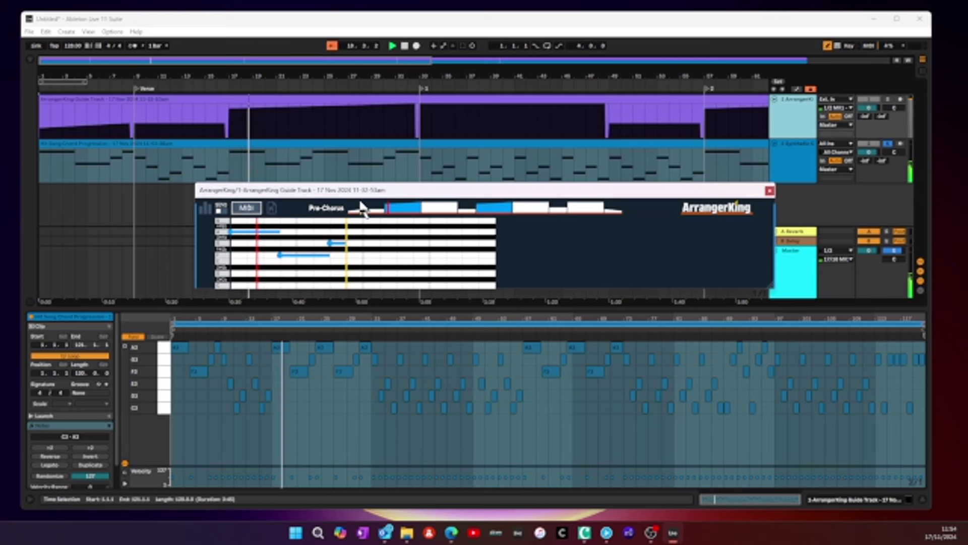
# Step: Replace the Synthetic Choir Strings clip with ArrangerKing's chord MIDI from bar 1, importing tempo and time signature data
pyautogui.click(273, 207)
pyautogui.moveTo(273, 208); pyautogui.dragTo(42, 157)
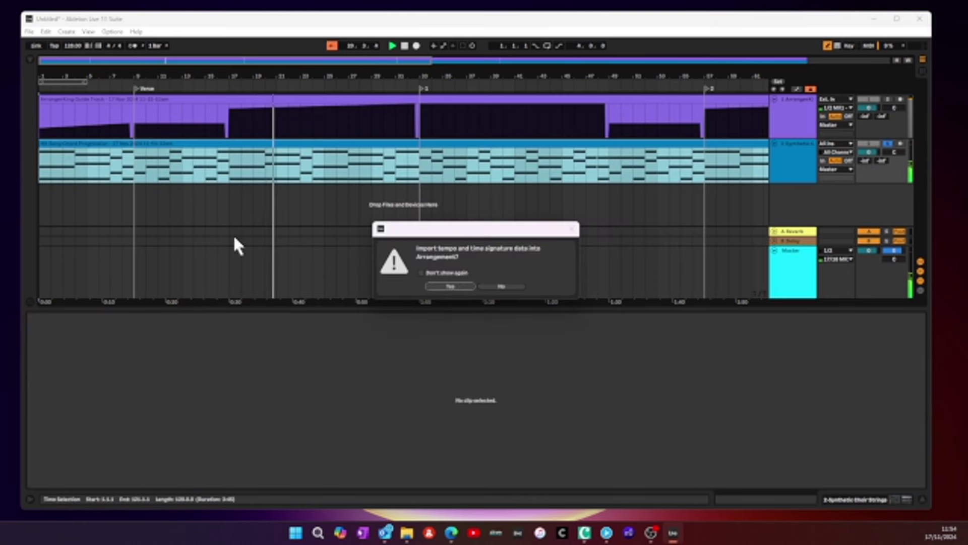
pyautogui.click(452, 286)
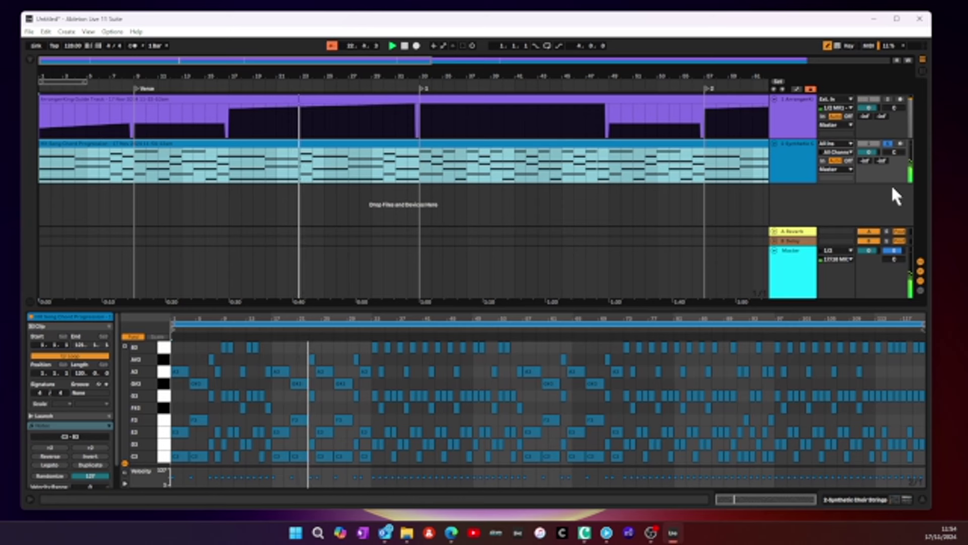
# Step: Stop playback and show the whole arrangement with the clip details hidden and ArrangerKing's window placed below the tracks
pyautogui.click(779, 119)
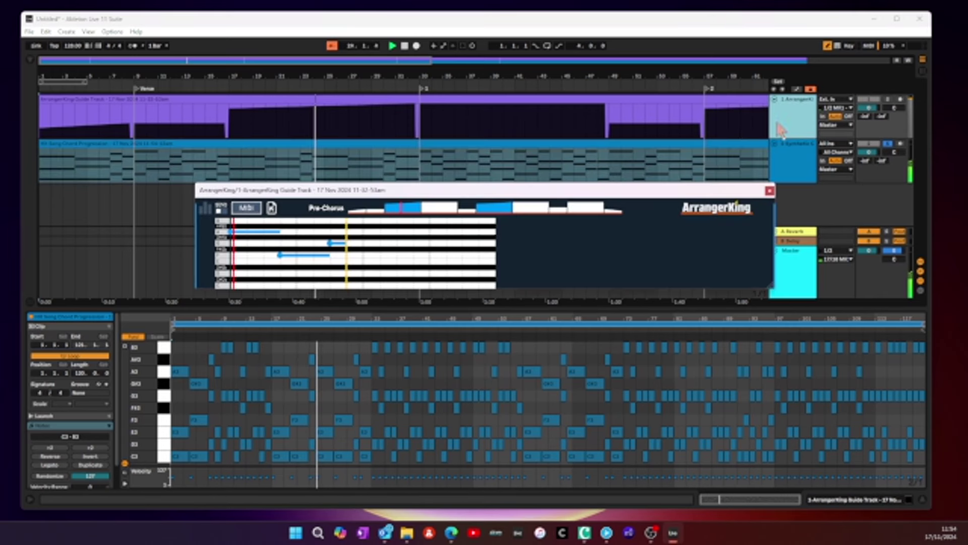
pyautogui.click(405, 45)
pyautogui.moveTo(433, 198); pyautogui.dragTo(337, 209)
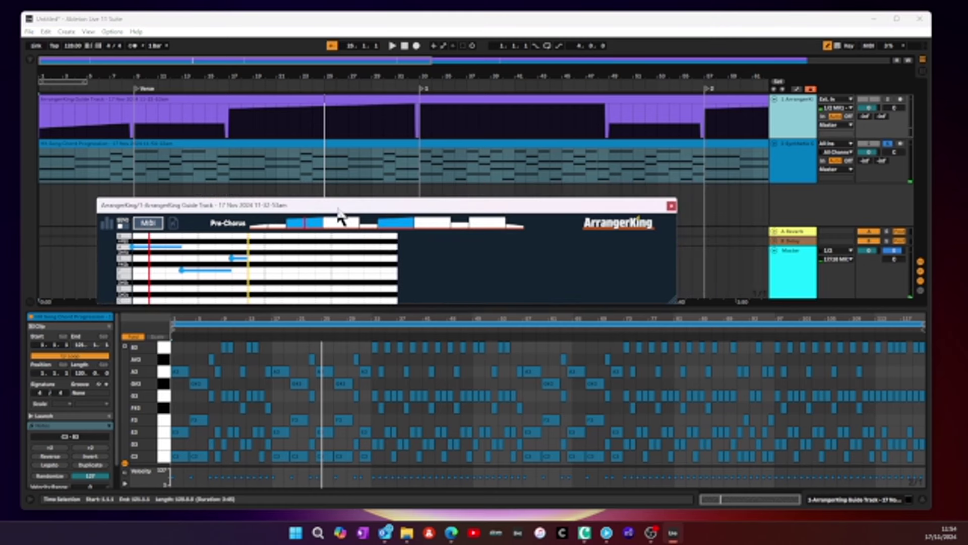
pyautogui.click(923, 499)
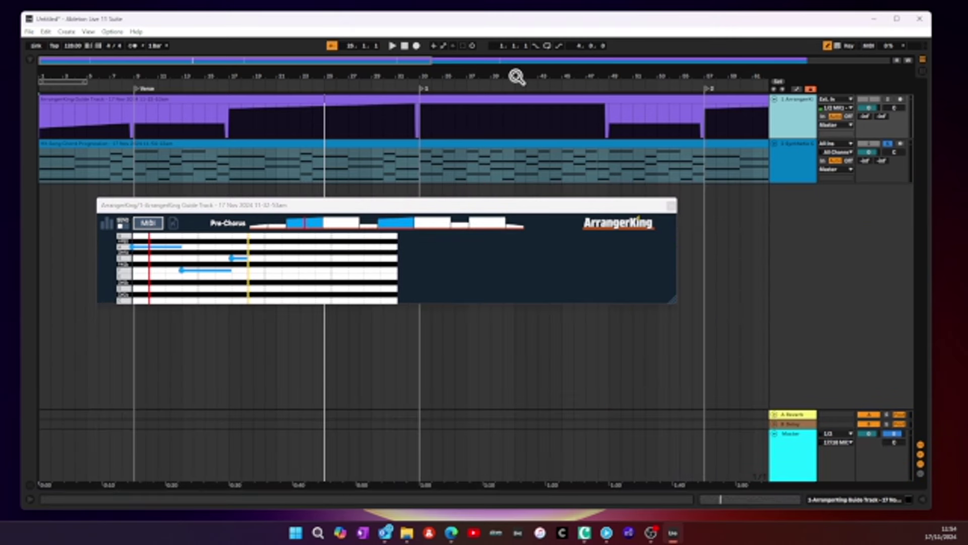
pyautogui.moveTo(516, 78); pyautogui.dragTo(516, 65)
pyautogui.moveTo(259, 78); pyautogui.dragTo(259, 74)
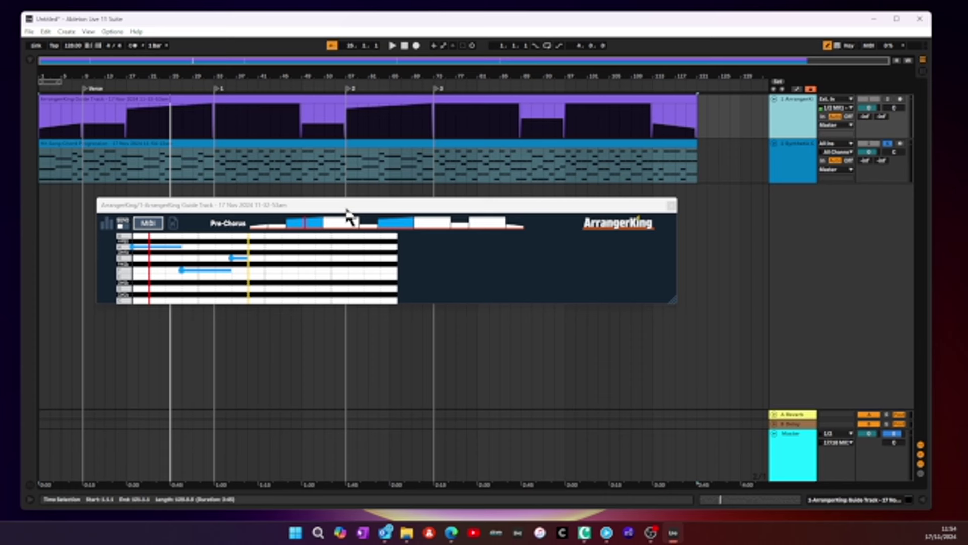
pyautogui.moveTo(346, 209); pyautogui.dragTo(424, 284)
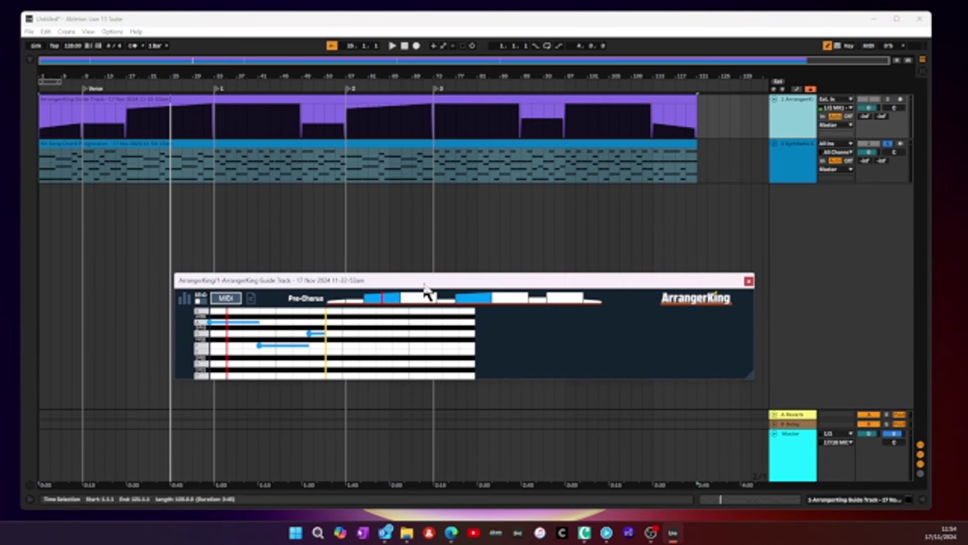
pyautogui.moveTo(425, 285); pyautogui.dragTo(431, 277)
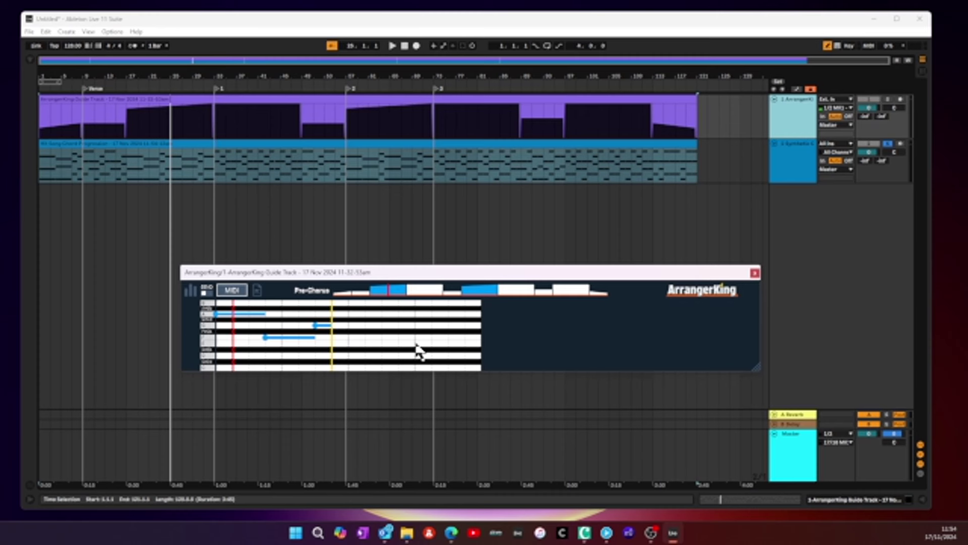
pyautogui.click(236, 290)
pyautogui.moveTo(634, 277); pyautogui.dragTo(592, 236)
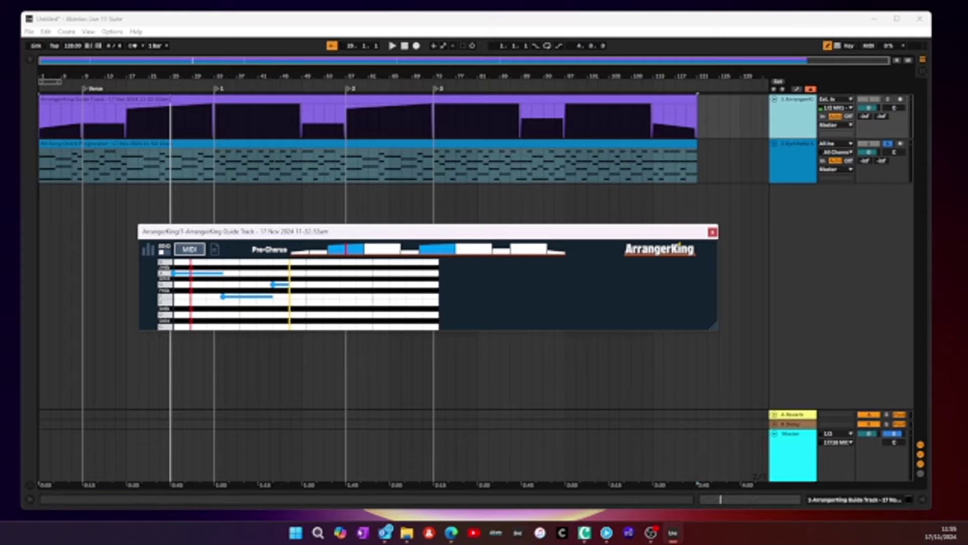
# Step: Switch to the ArrangerKing Ableton Live manual in the web browser and open the site's About page
pyautogui.hotkey('alt', 'Tab')
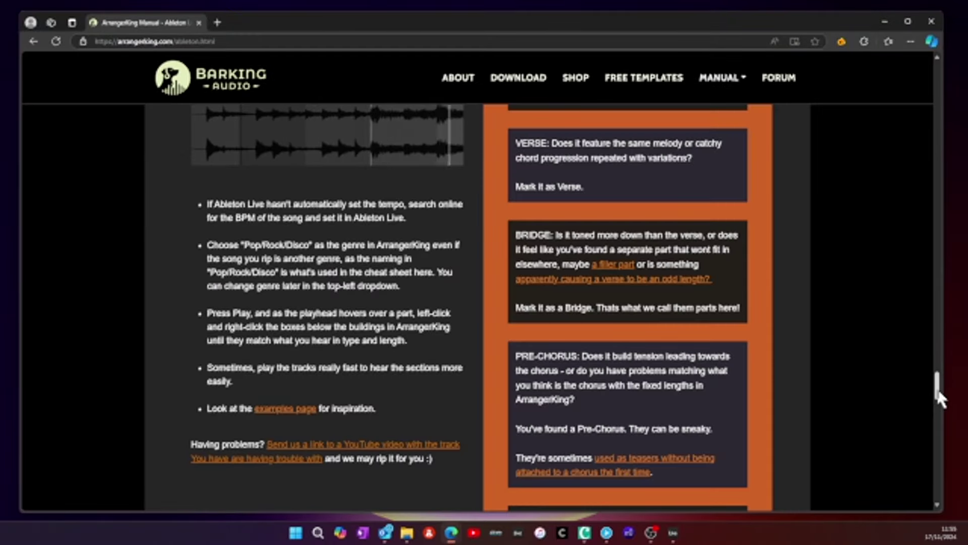
pyautogui.moveTo(938, 398); pyautogui.dragTo(940, 66)
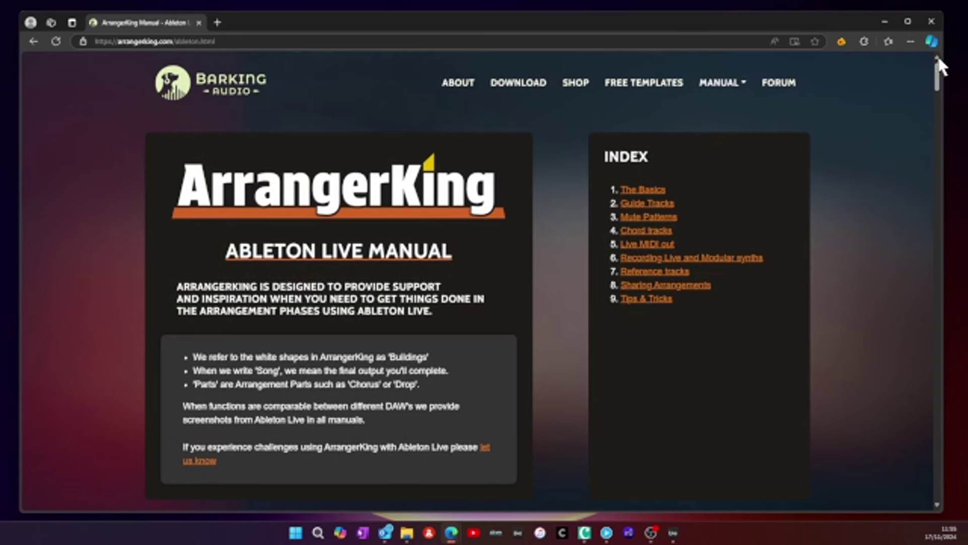
pyautogui.click(461, 90)
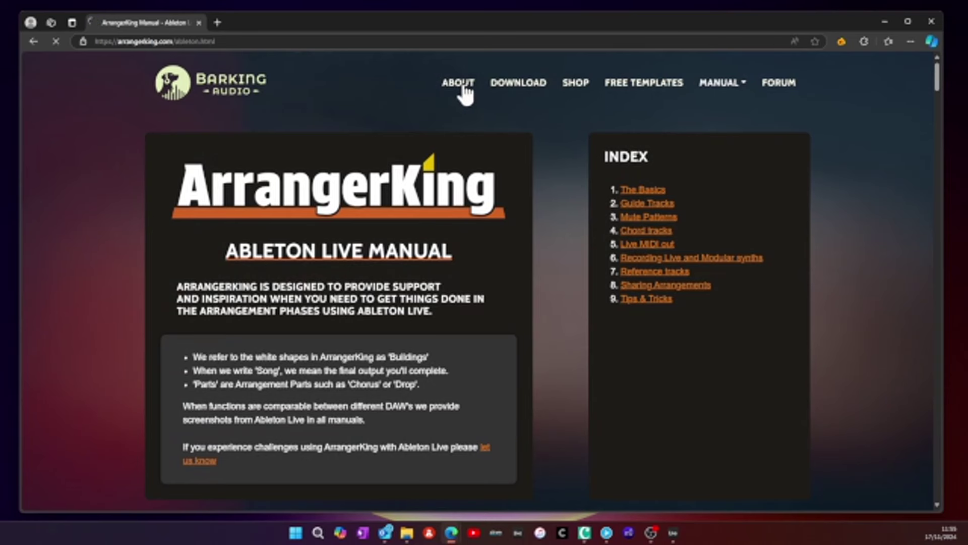